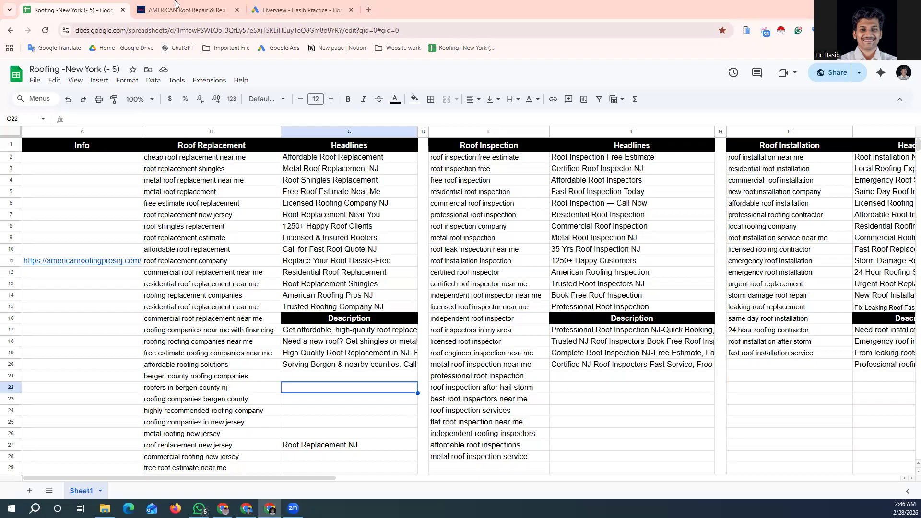
Review the American Roofing Pros NJ website and the roofing keyword, headline and description sheet.
left_click(163, 6)
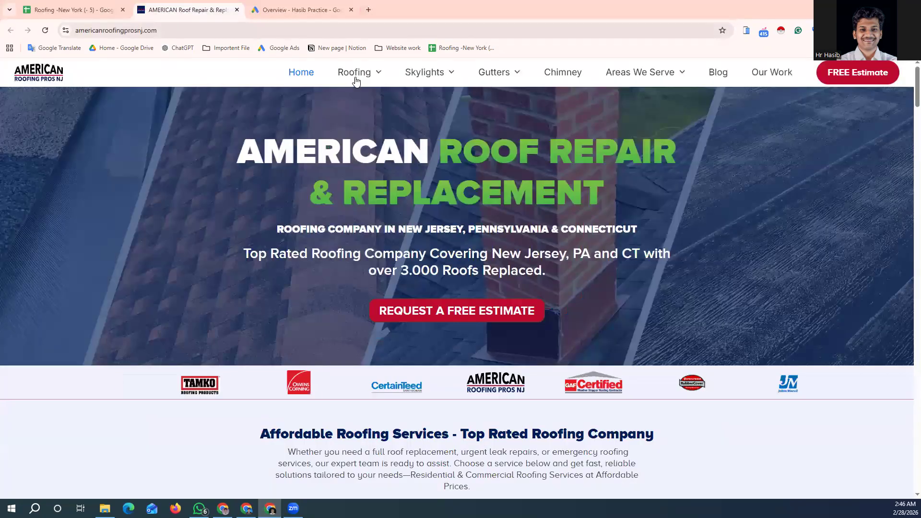
left_click(74, 9)
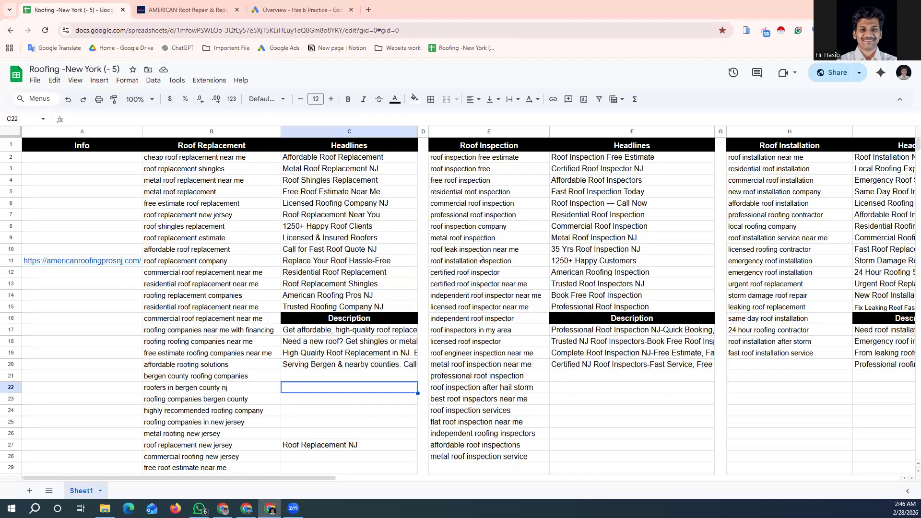
scroll(412, 367, "down", 3)
scroll(411, 367, "up", 3)
Switch to the Google Ads account and start creating a new campaign.
left_click(318, 14)
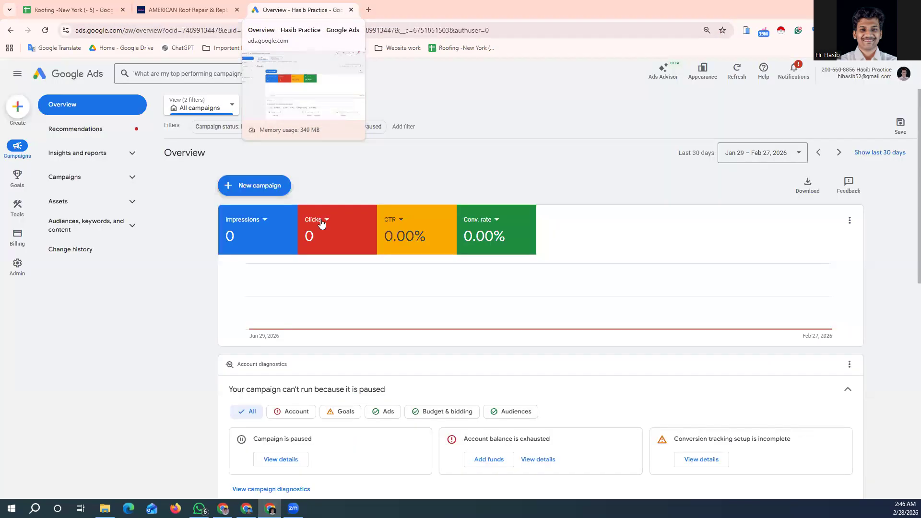
left_click(262, 188)
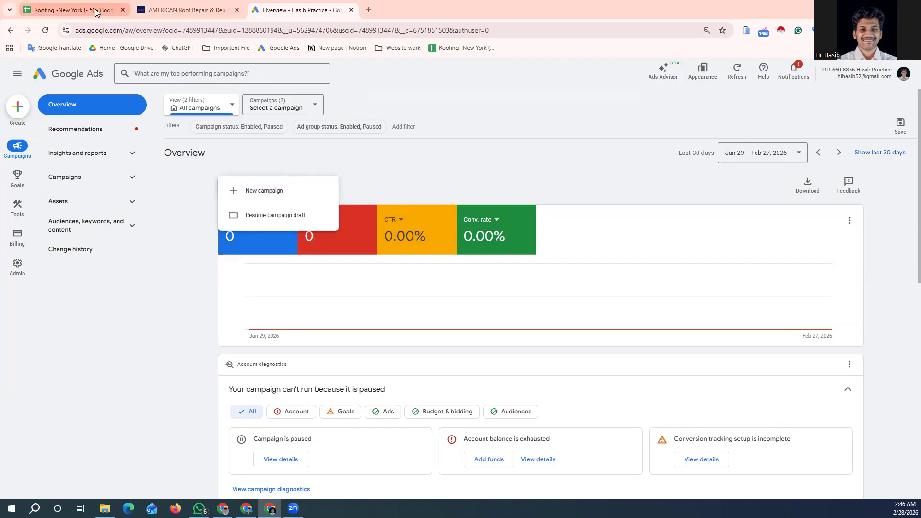
left_click(196, 12)
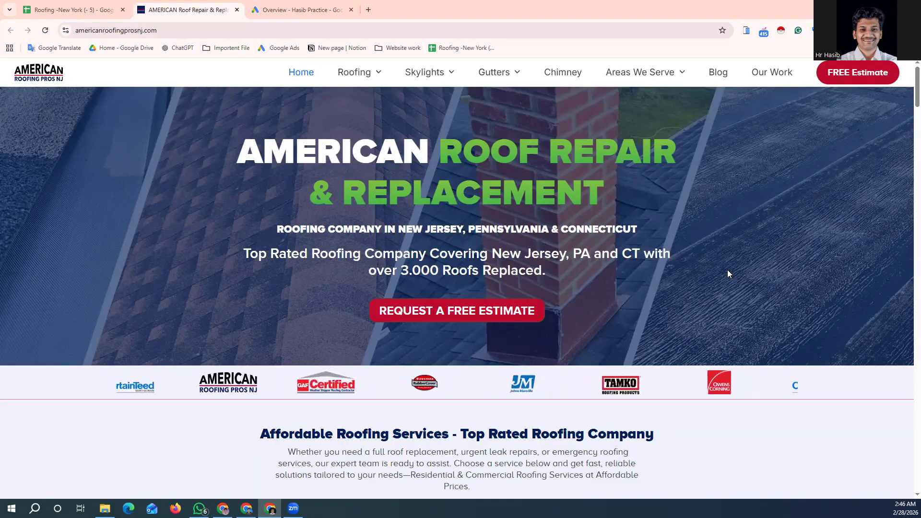
left_click(304, 8)
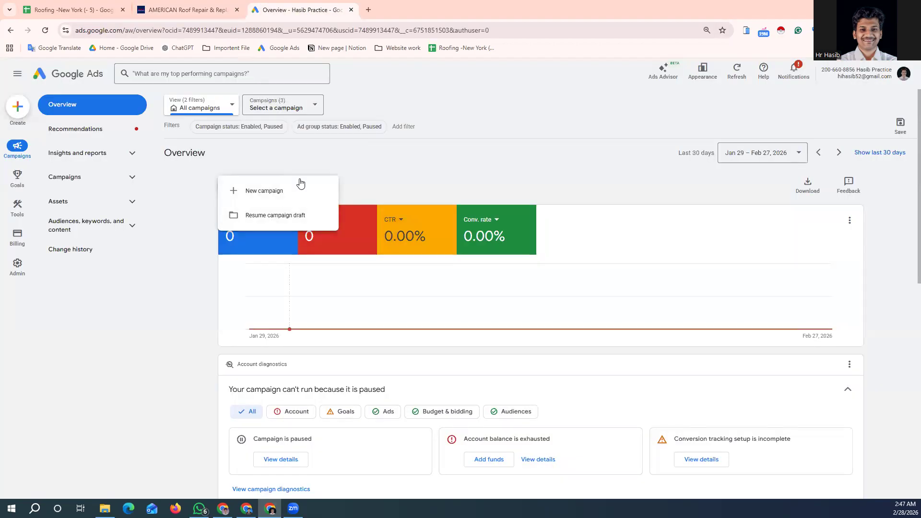
left_click(260, 196)
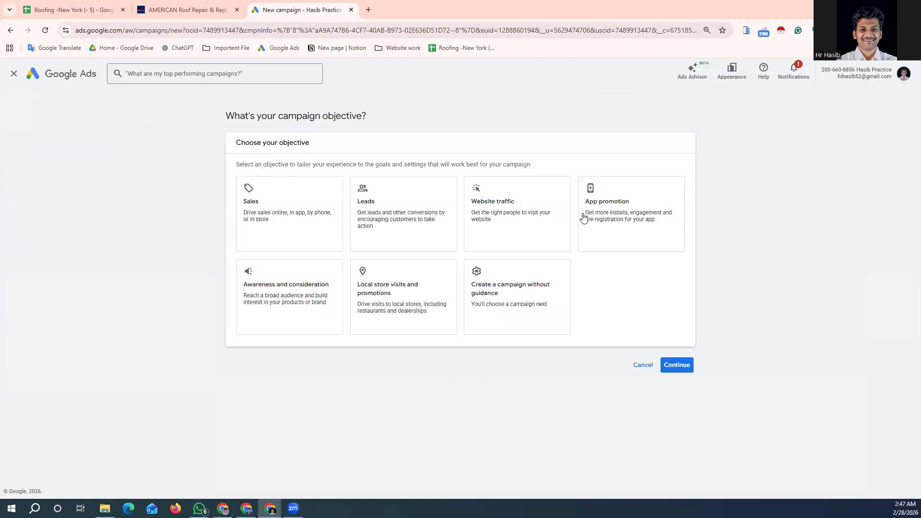
Choose Leads as the campaign objective, add Phone call leads as its conversion goal and continue to the campaign types.
left_click(405, 219)
scroll(613, 319, "down", 1)
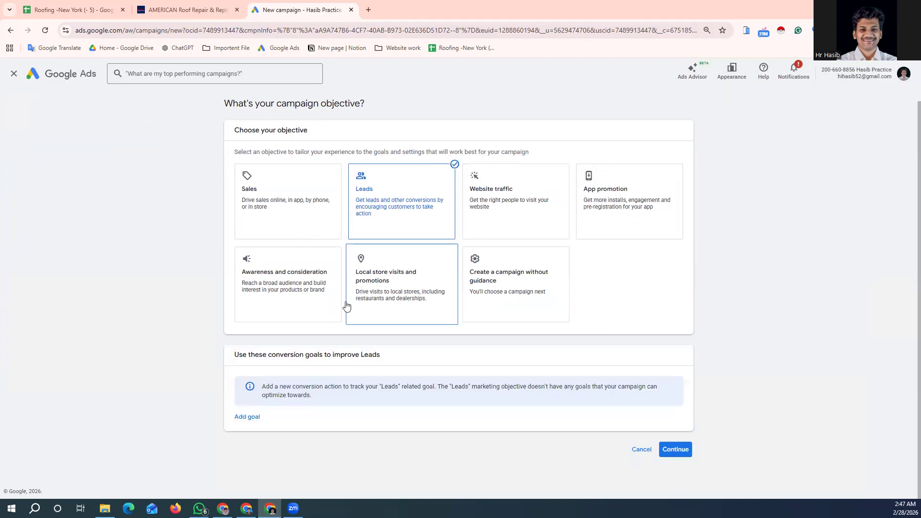
left_click(254, 418)
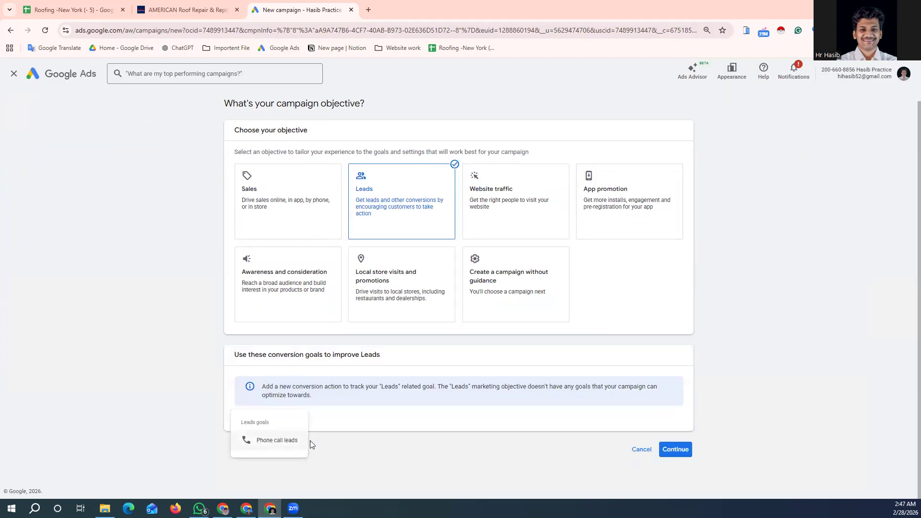
left_click(291, 440)
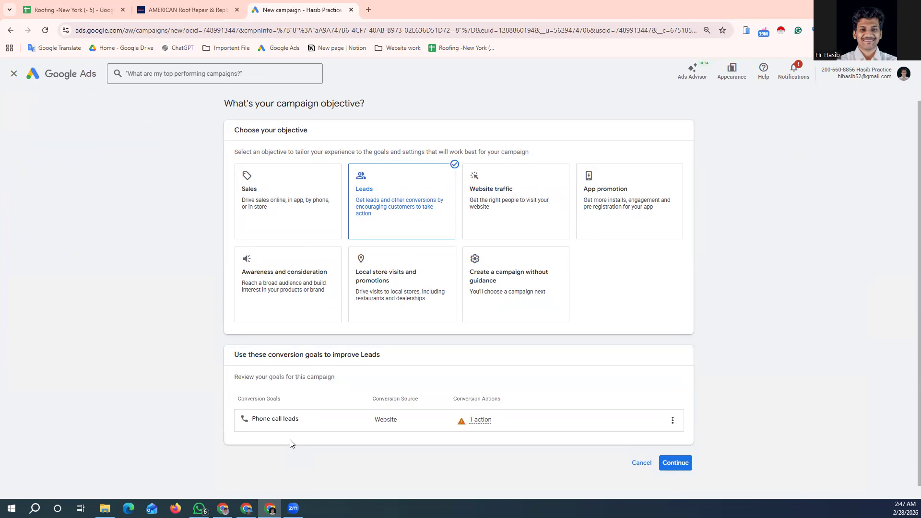
scroll(527, 364, "down", 1)
left_click(671, 451)
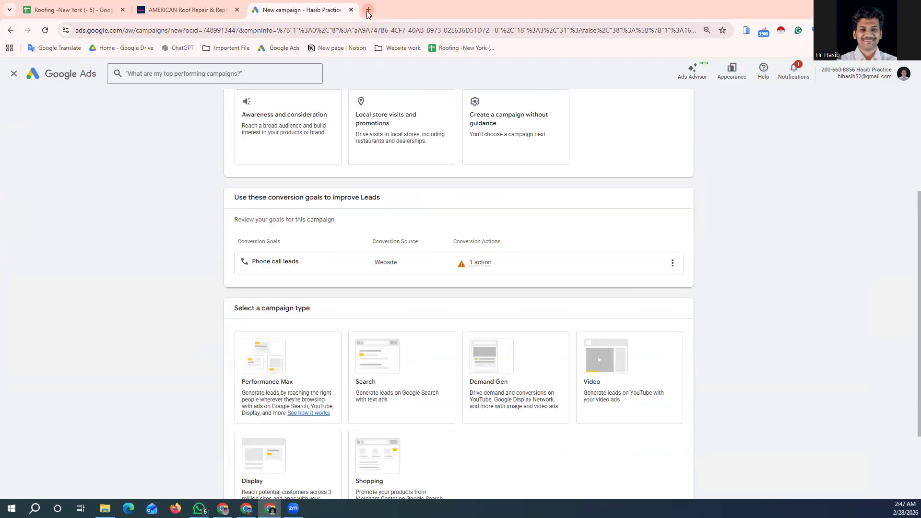
Choose Search as the campaign type and continue without selecting any ways to reach the goal.
left_click(367, 10)
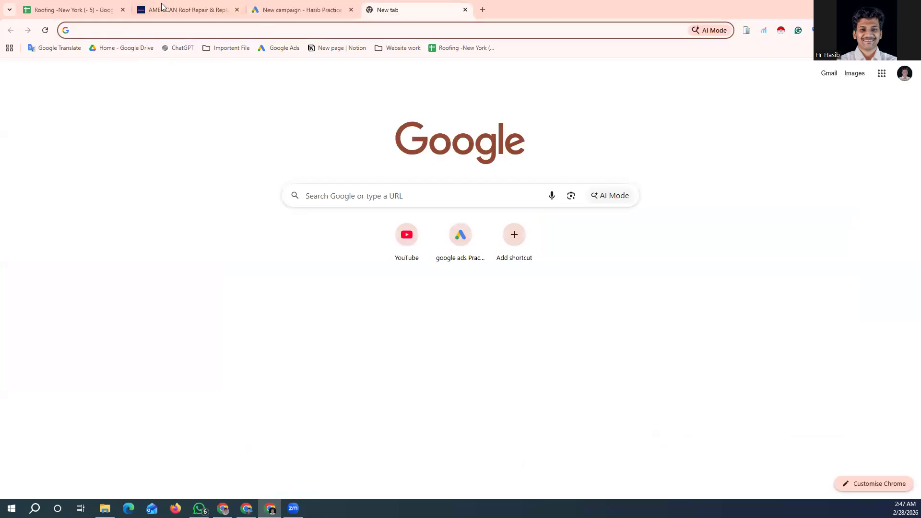
left_click(303, 8)
left_click(378, 373)
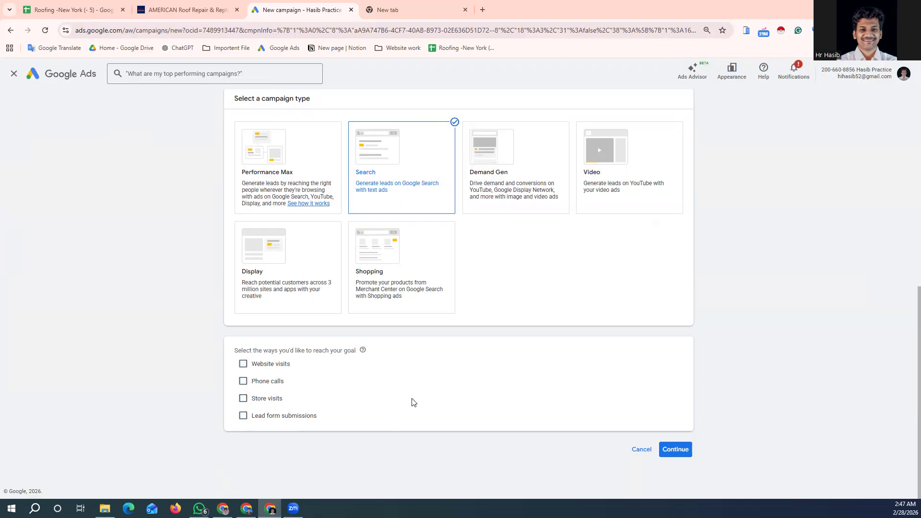
left_click(684, 449)
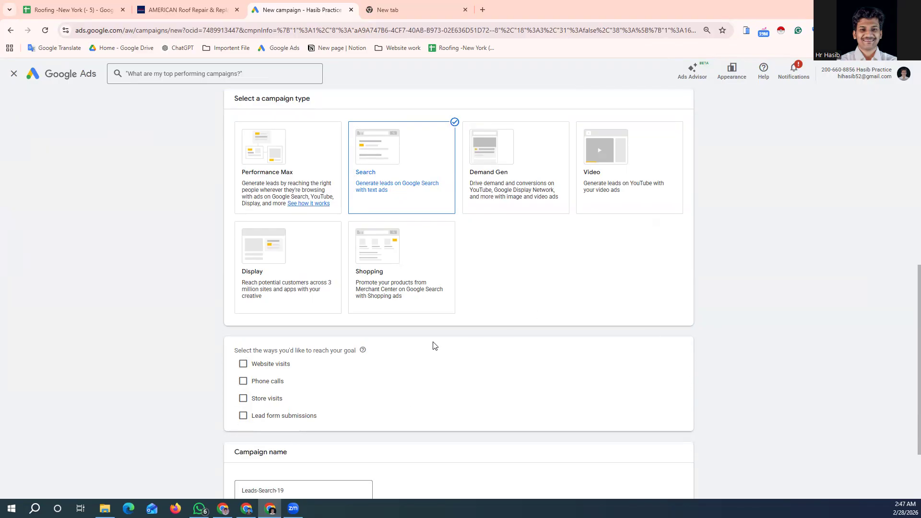
Replace the default campaign name with "PPC" followed by the advertiser's name, separated by a hyphen.
scroll(434, 345, "down", 2)
triple_click(294, 396)
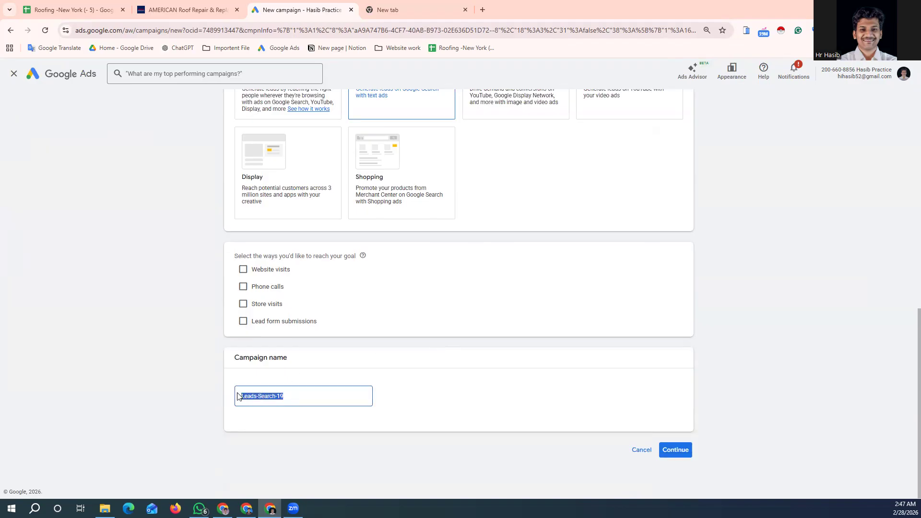
left_click(173, 7)
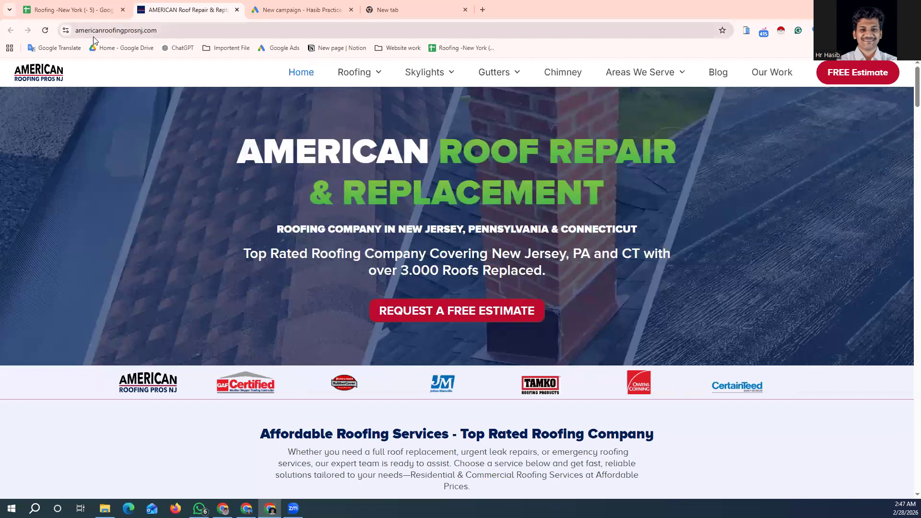
left_click(125, 29)
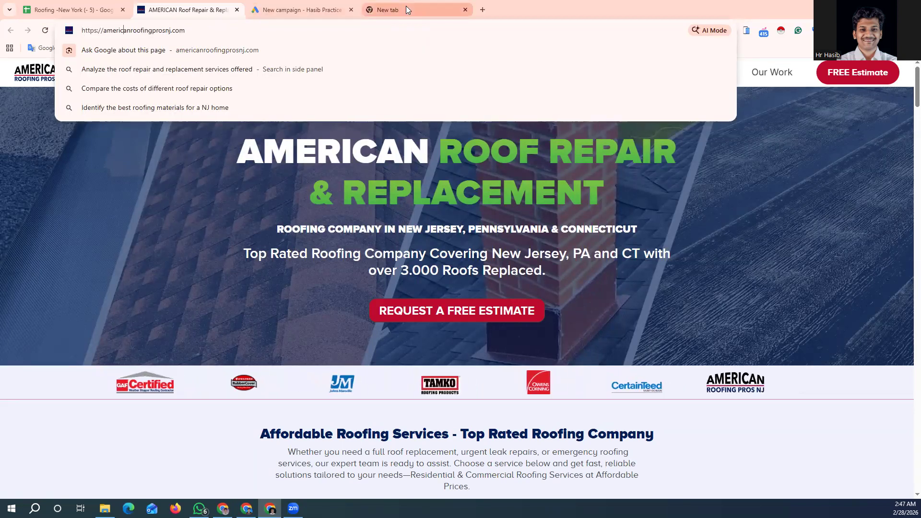
left_click(290, 2)
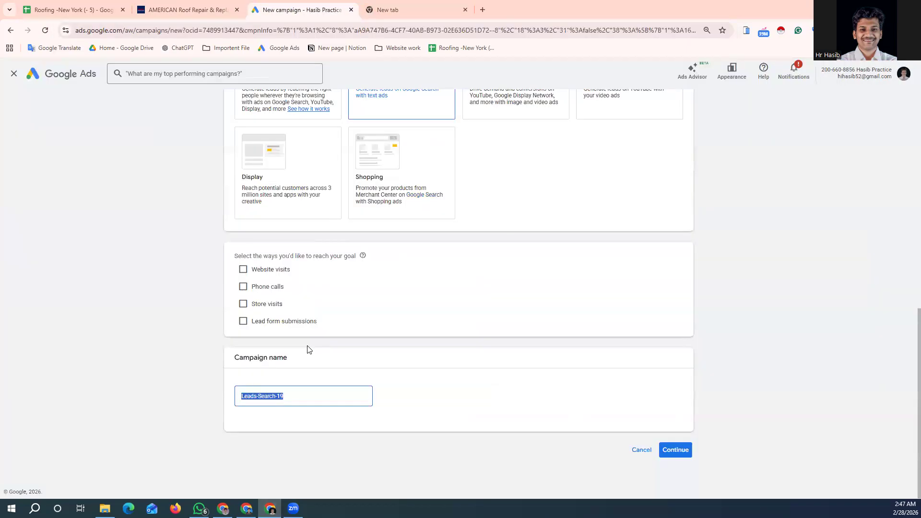
type("PPC - Hasib-")
left_click(425, 477)
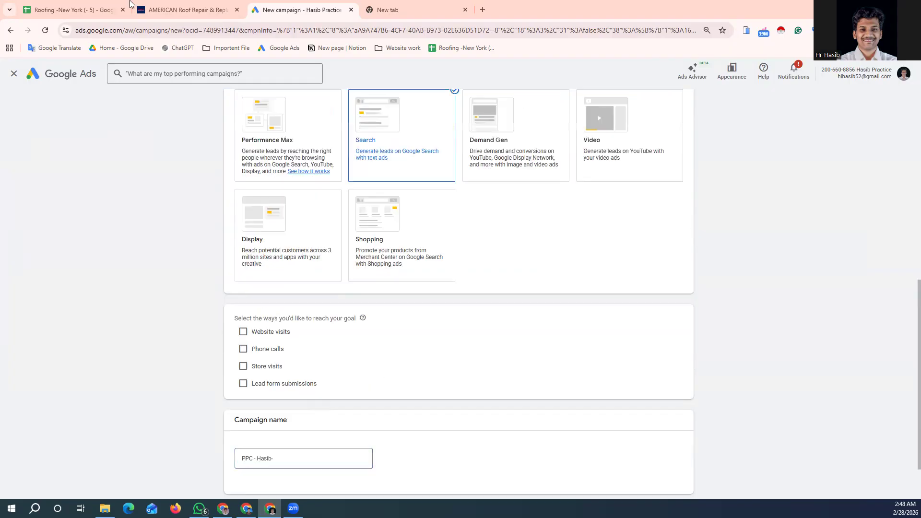
Complete the campaign name with "AMERICAN ROOF" copied from the website's heading and the date 28/02/2026, separated by hyphens.
left_click(187, 9)
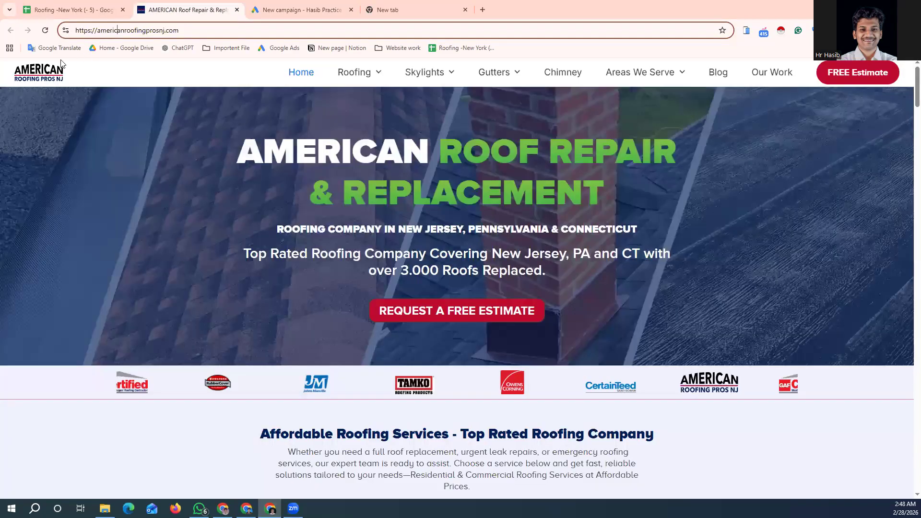
left_click_drag(220, 140, 545, 159)
key("ctrl+c")
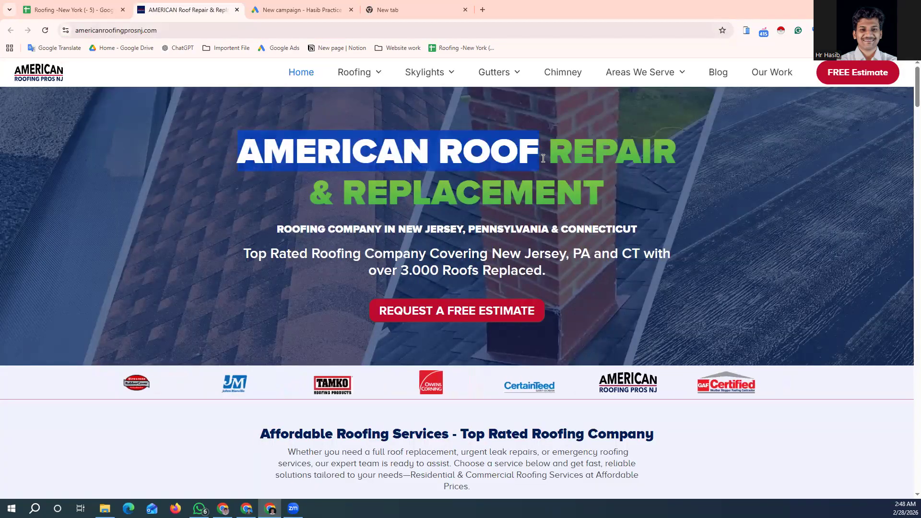
left_click(331, 10)
left_click(280, 457)
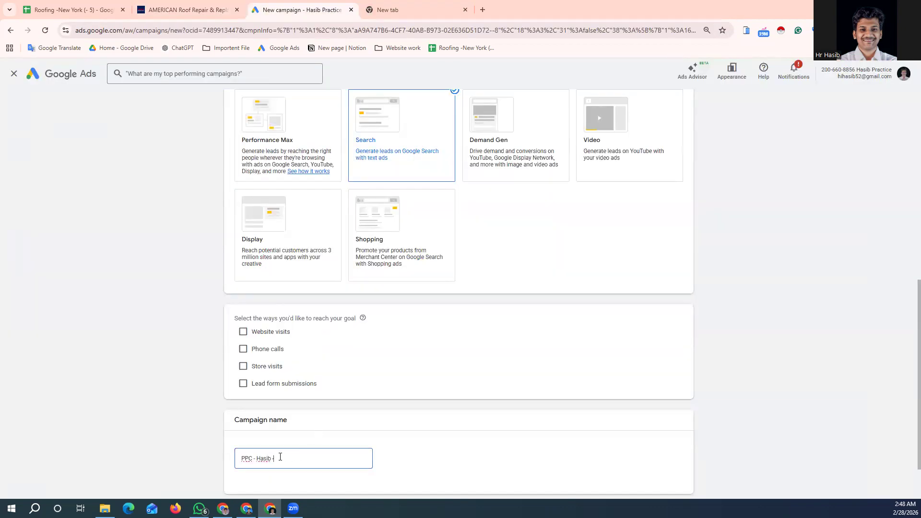
key("ctrl+v")
scroll(393, 447, "down", 2)
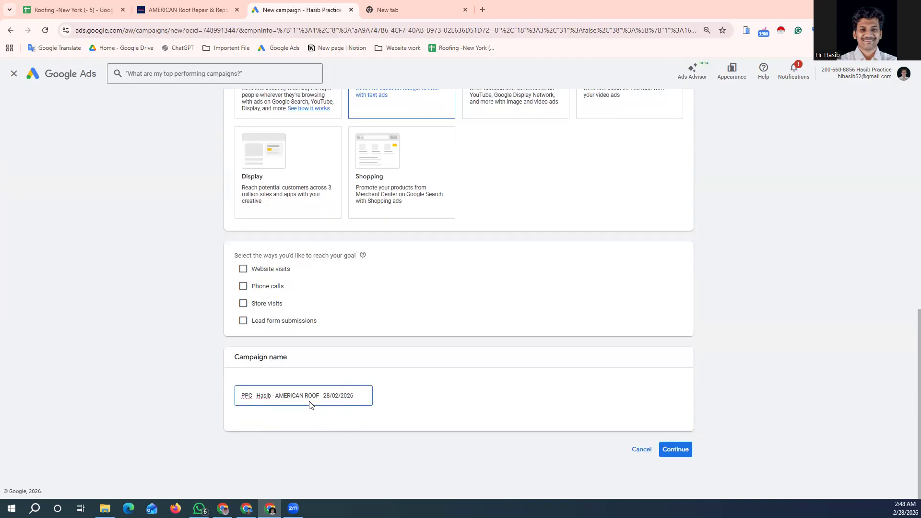
Start a new campaign instead of finishing a saved draft, and keep Conversions as the bidding focus.
left_click(683, 451)
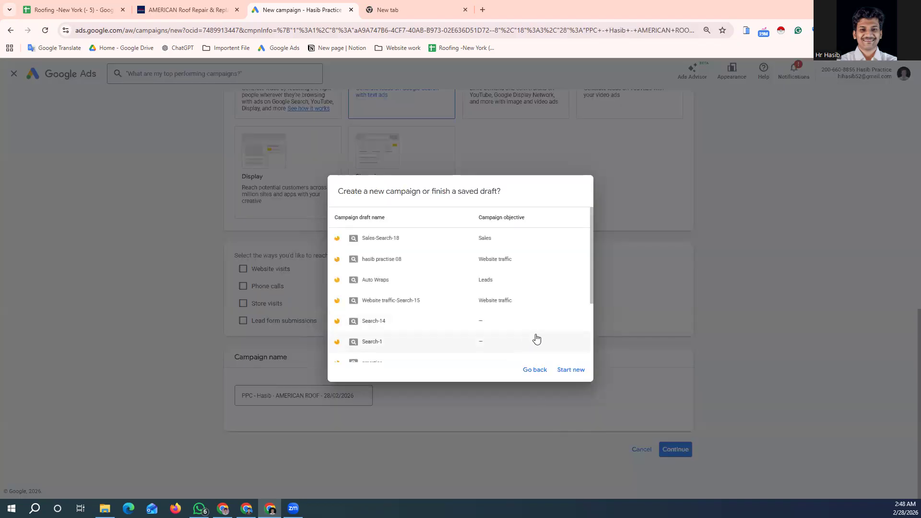
left_click(566, 370)
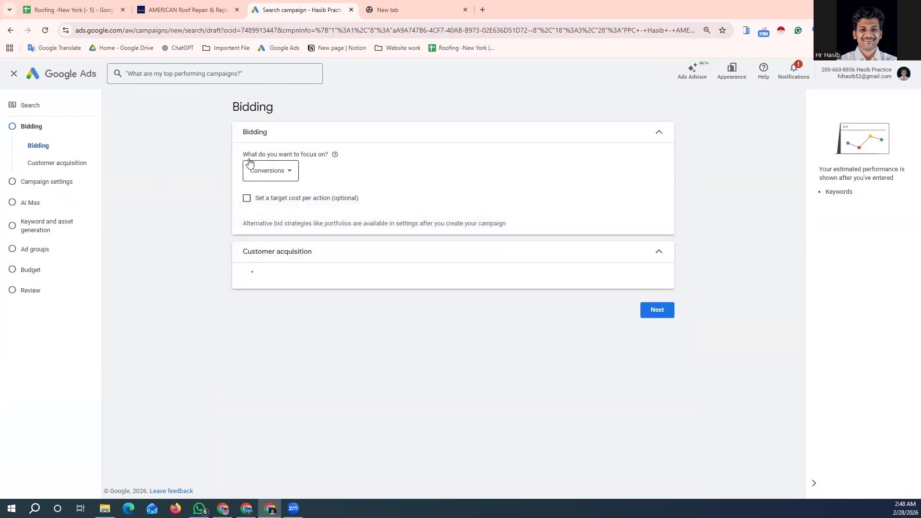
left_click(283, 179)
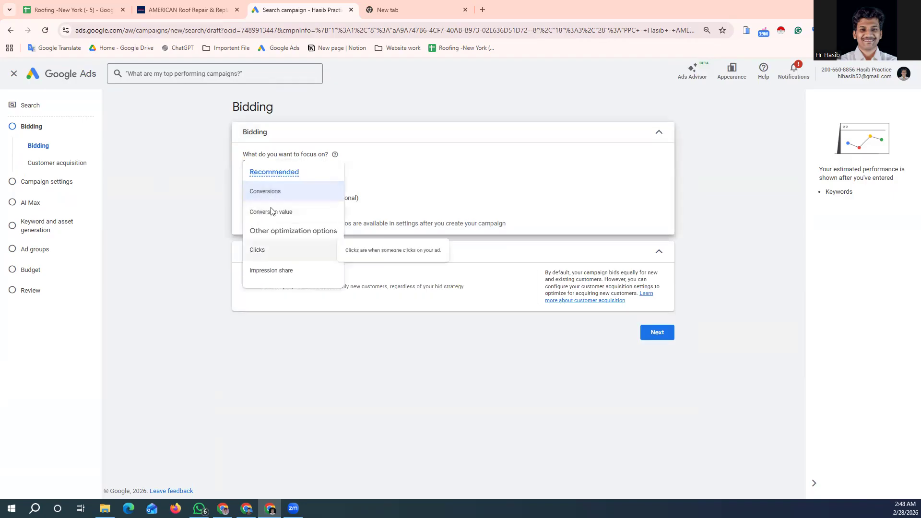
left_click(277, 193)
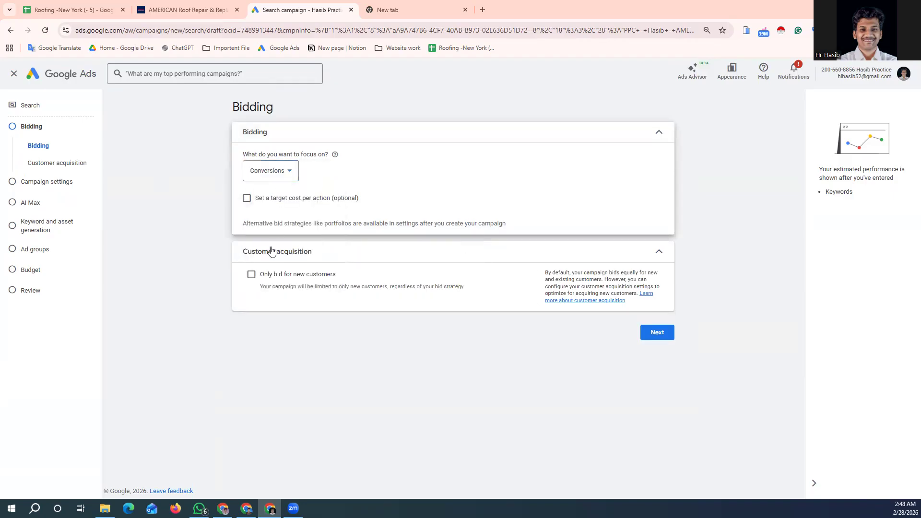
left_click(652, 335)
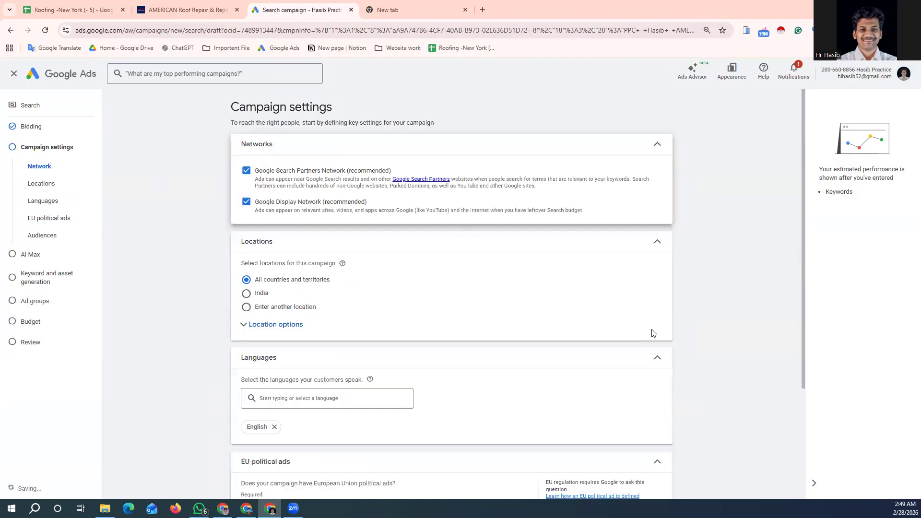
Expand the location options, set the campaign to target another location and open the advanced location search.
left_click(254, 326)
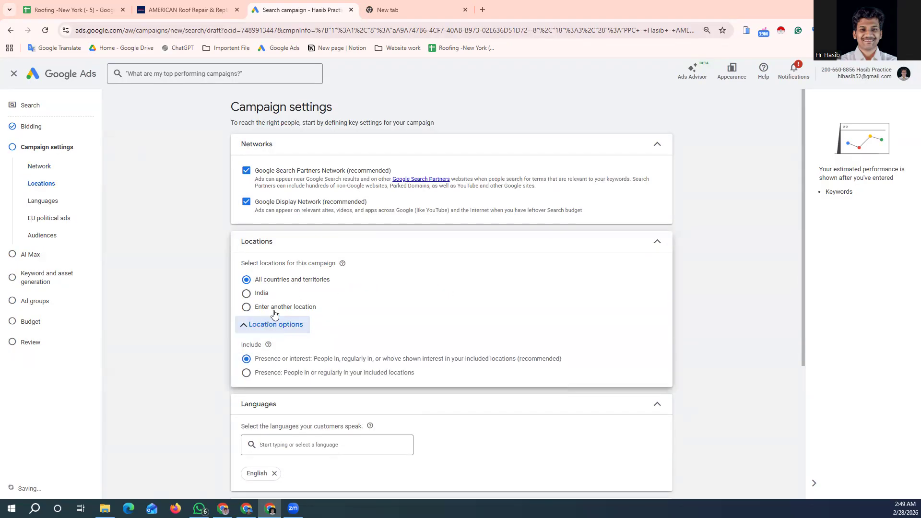
left_click(280, 310)
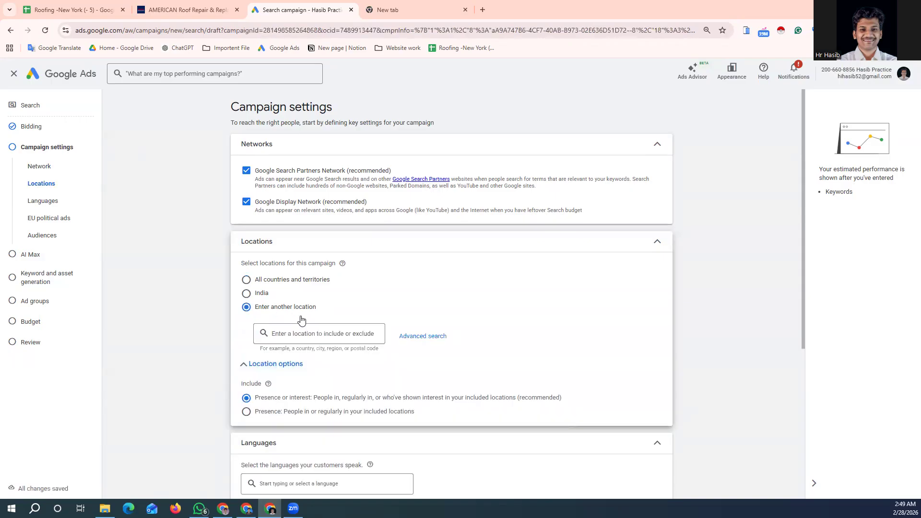
left_click(430, 356)
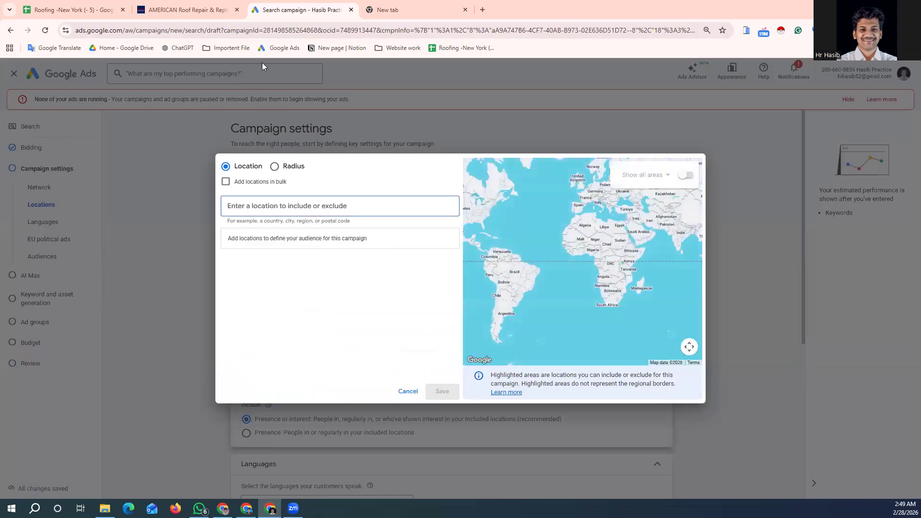
Check the keyword sheet and open the Roof Replacement page on the roofing company's website.
left_click(187, 9)
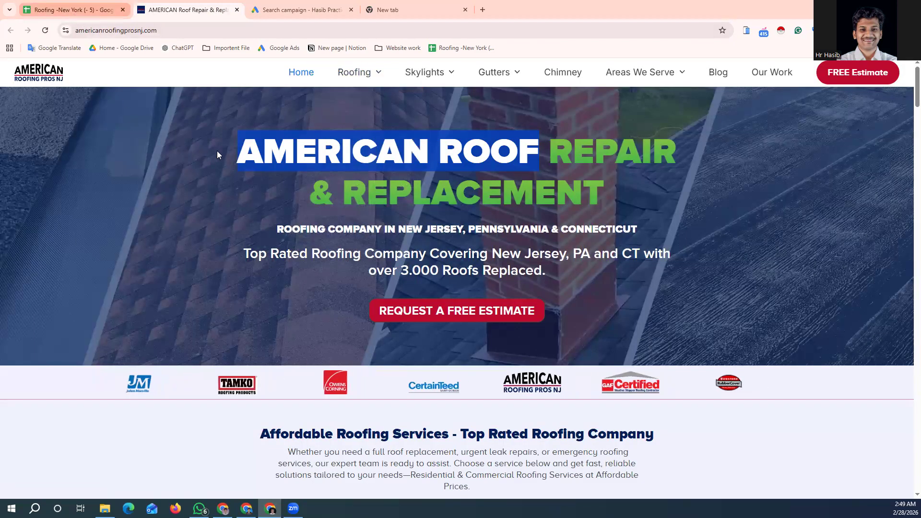
left_click(75, 10)
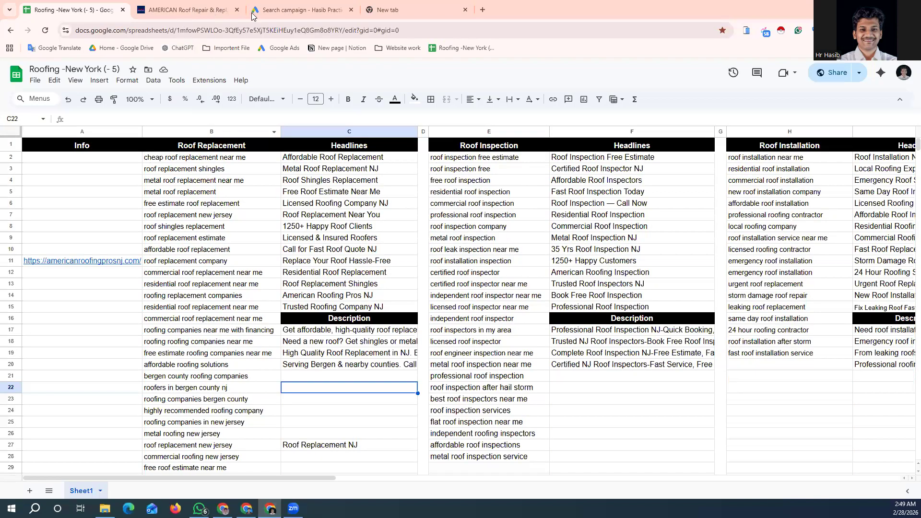
left_click(213, 12)
mouse_move(376, 85)
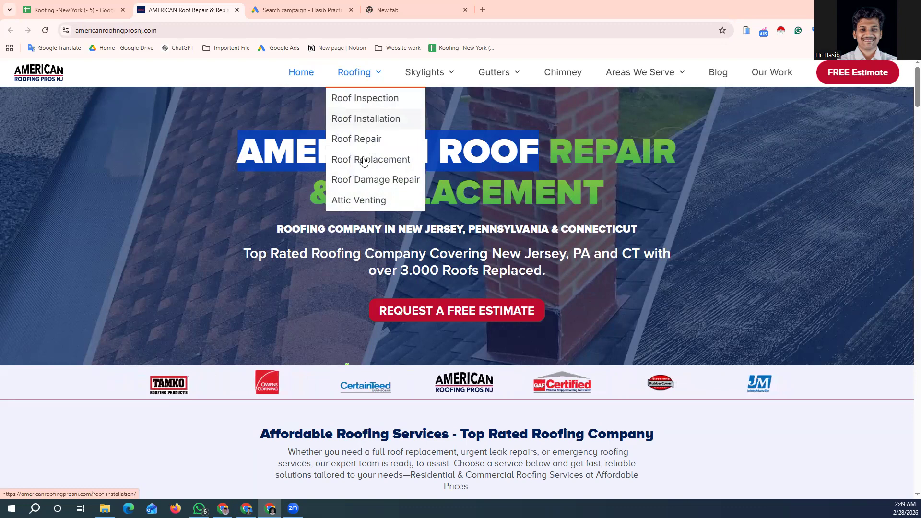
left_click(363, 160)
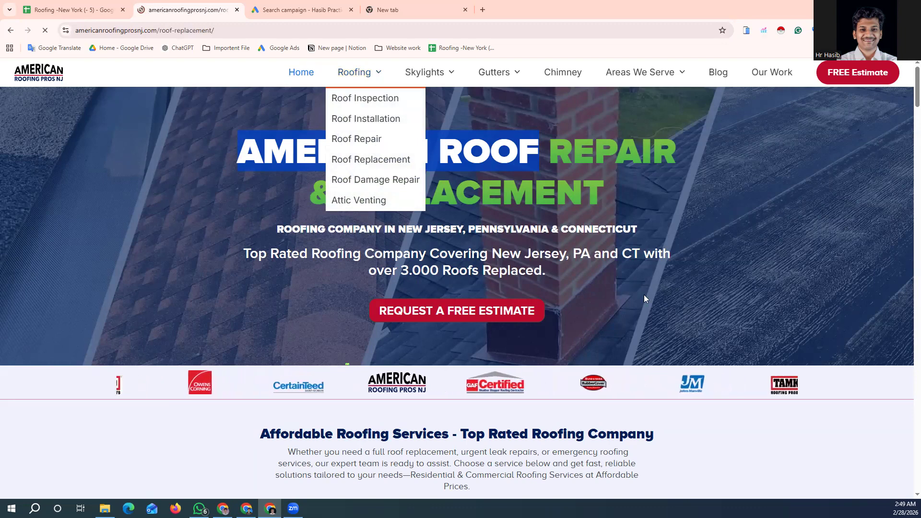
Copy "New Jersey" from the website's Areas We Cover section and include the New Jersey, United States state as a campaign location.
scroll(469, 280, "down", 5)
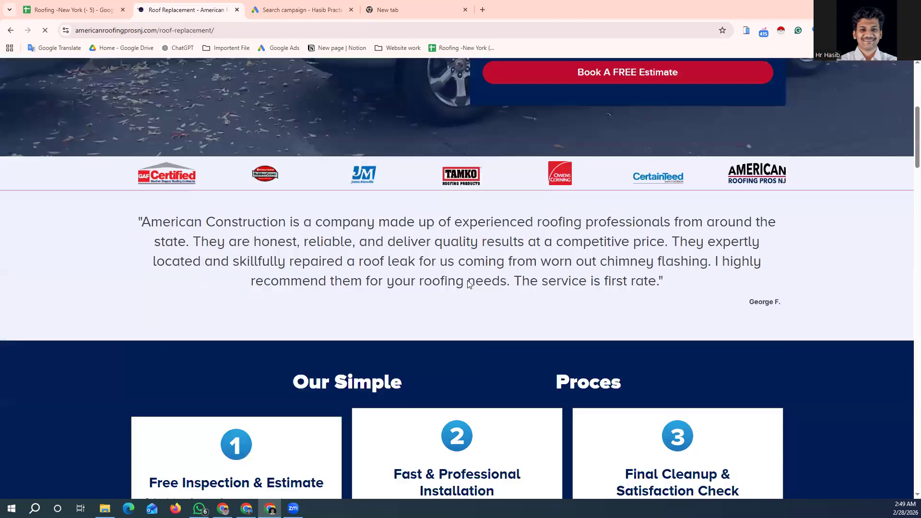
scroll(469, 284, "down", 15)
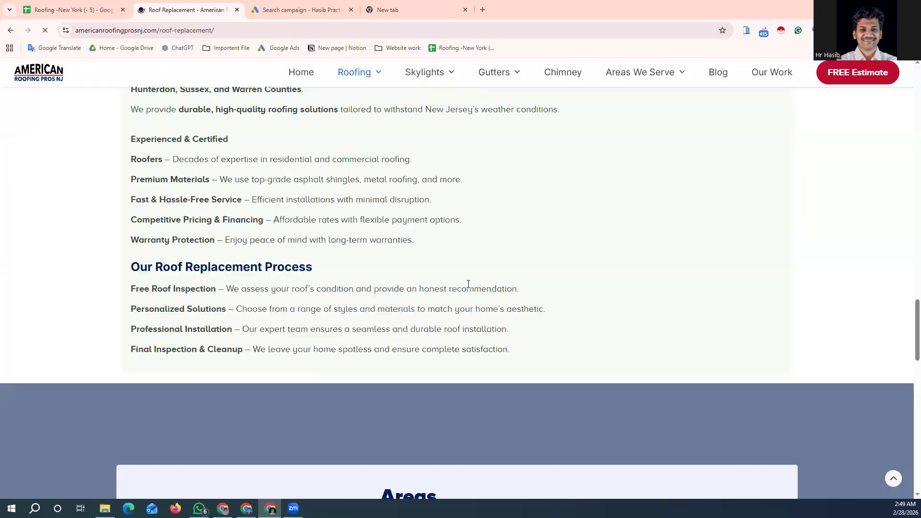
scroll(468, 284, "down", 6)
left_click_drag(359, 203, 590, 208)
left_click(392, 236)
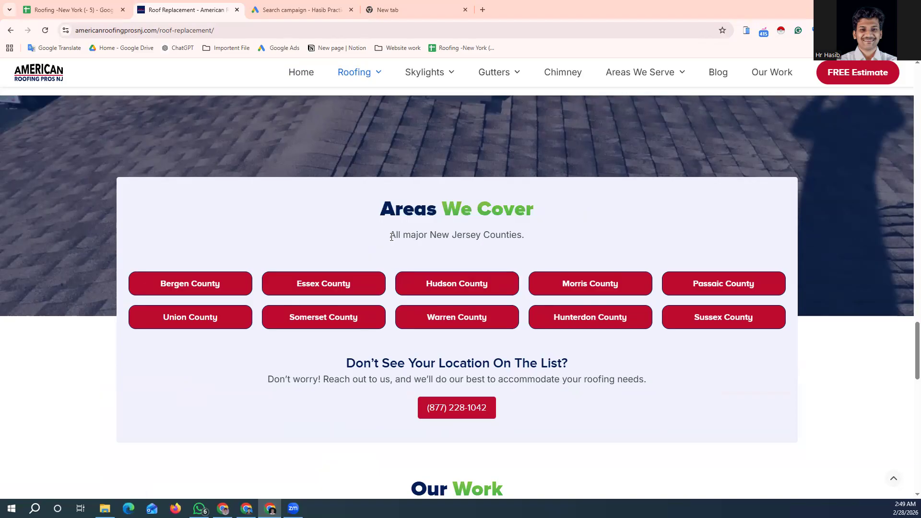
left_click_drag(532, 235, 432, 232)
key("ctrl+c")
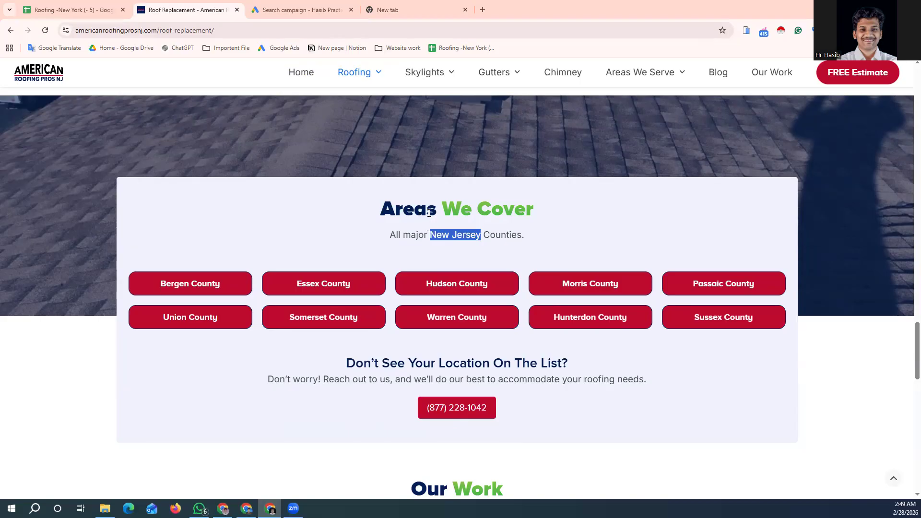
left_click(315, 9)
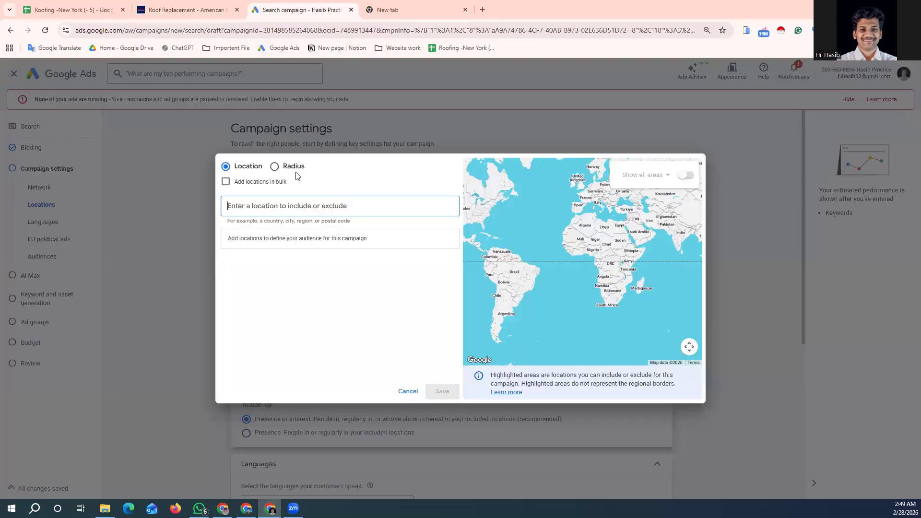
key("ctrl+v")
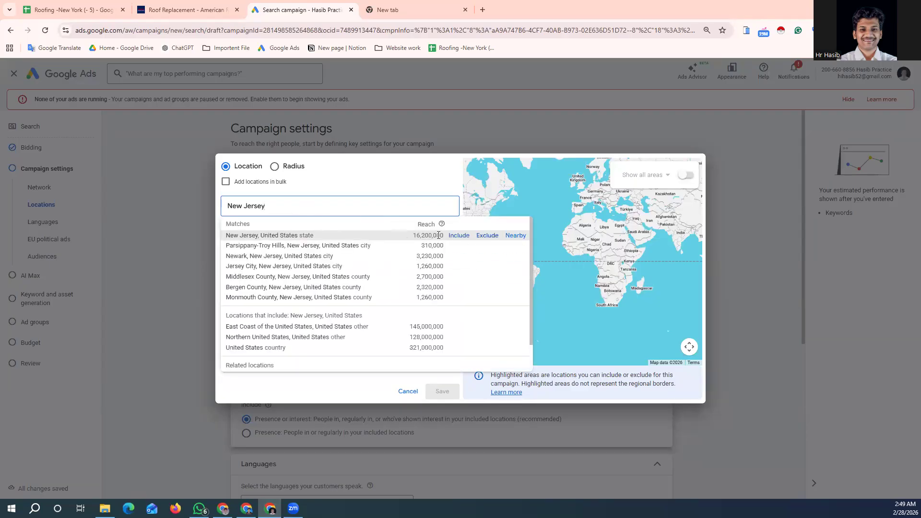
left_click(459, 236)
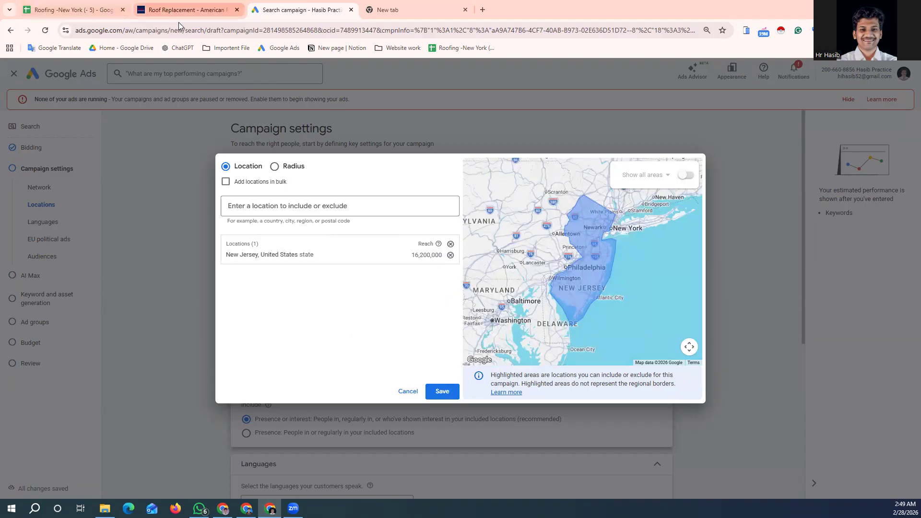
Copy "Bergen County" from the website's covered areas and include Bergen County, New Jersey as a campaign location.
left_click(181, 10)
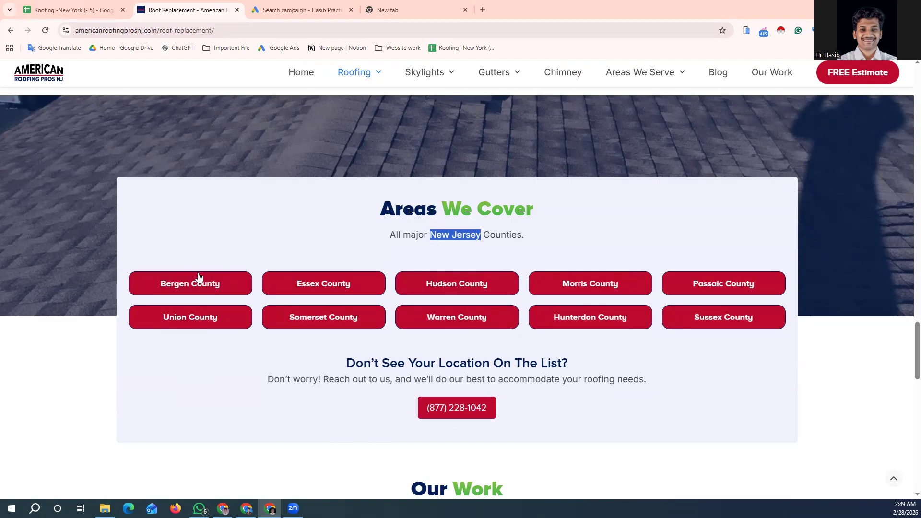
left_click_drag(145, 256, 220, 284)
key("ctrl+c")
left_click(168, 260)
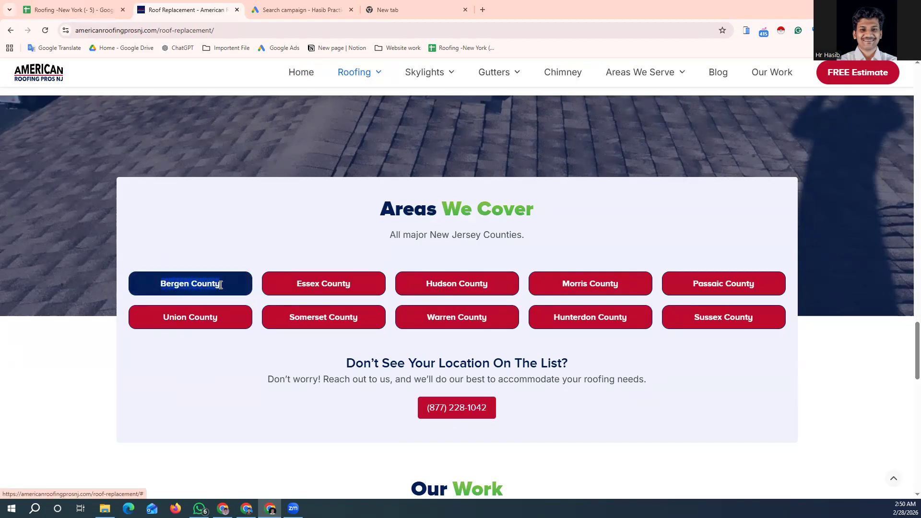
key("ctrl+Tab")
left_click(242, 205)
key("ctrl+v")
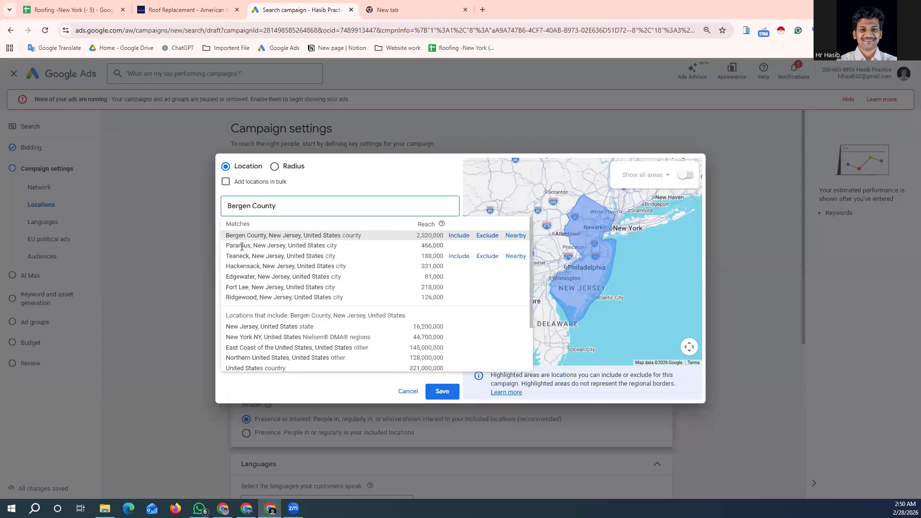
left_click(459, 236)
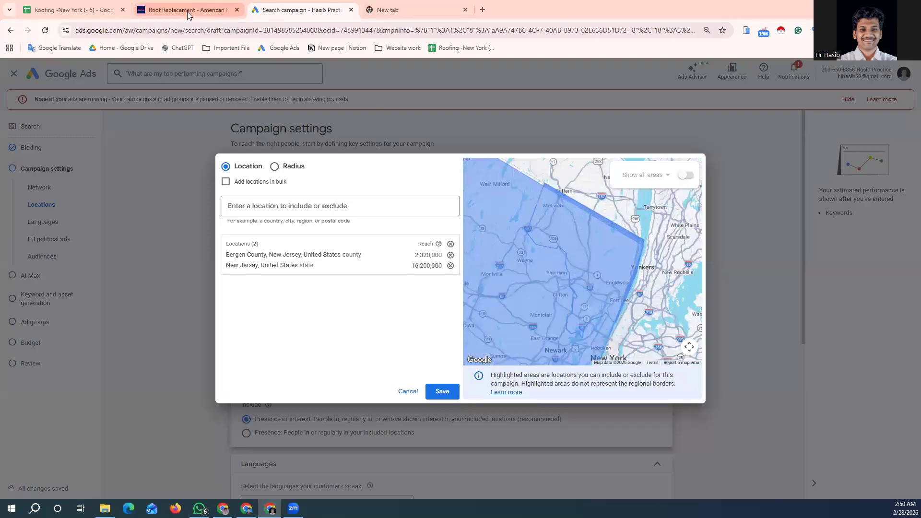
Copy "Essex County" from the website's covered areas and include Essex County, New Jersey as a campaign location.
key("ctrl+shift+Tab")
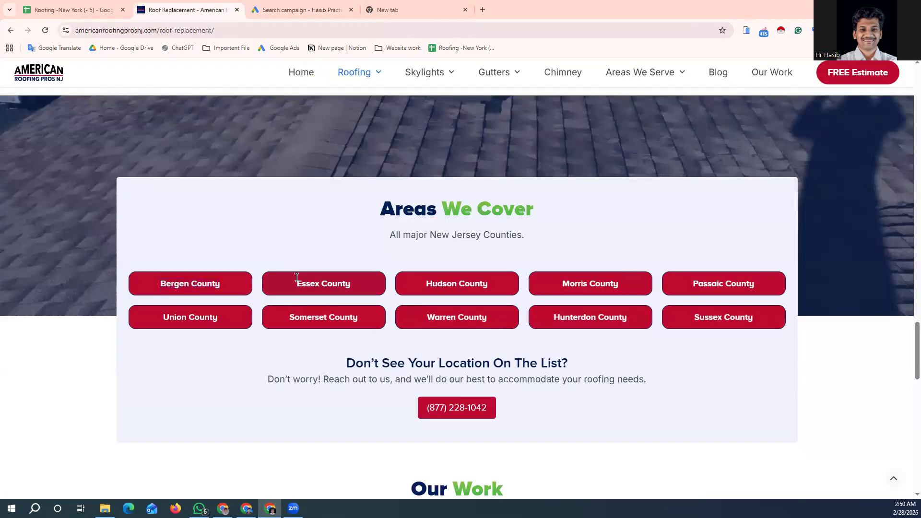
left_click_drag(297, 282, 351, 288)
key("ctrl+c")
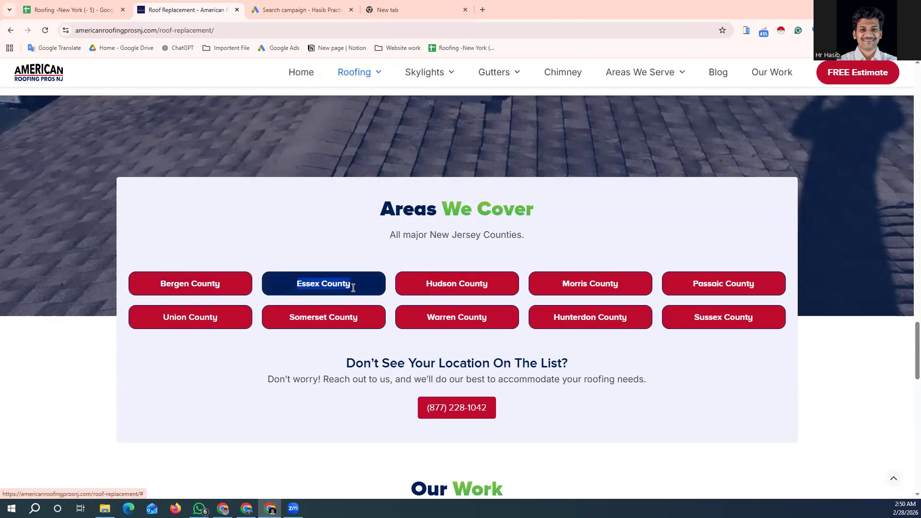
left_click(309, 13)
left_click(344, 202)
key("ctrl+v")
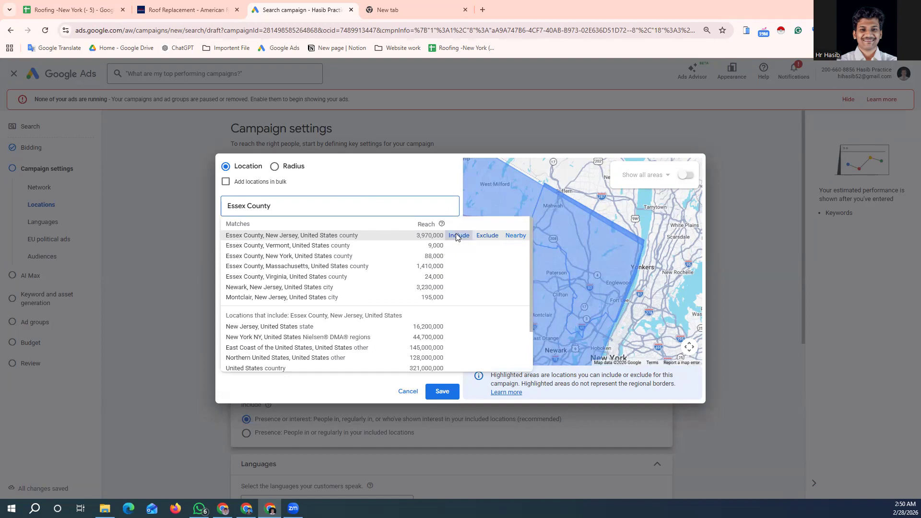
left_click(458, 235)
Save the chosen locations and limit targeting to "Presence: People in or regularly in your included locations".
left_click(220, 13)
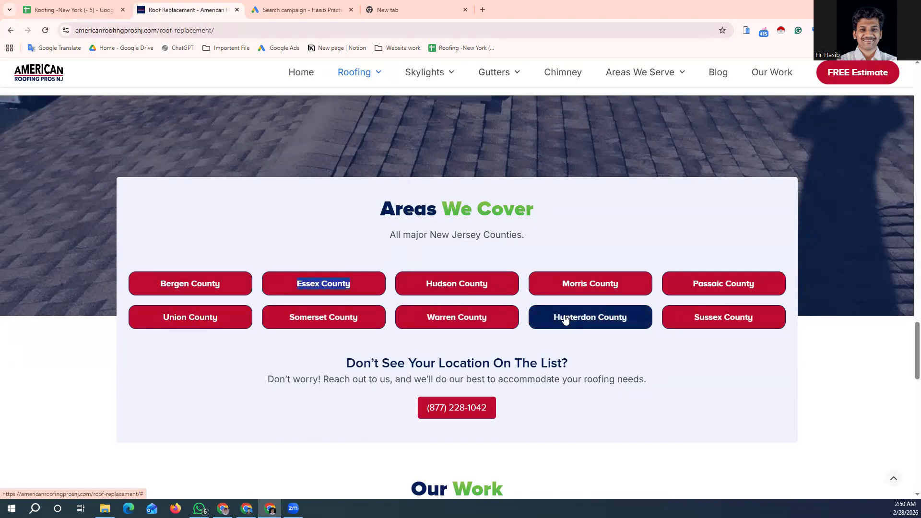
left_click(316, 10)
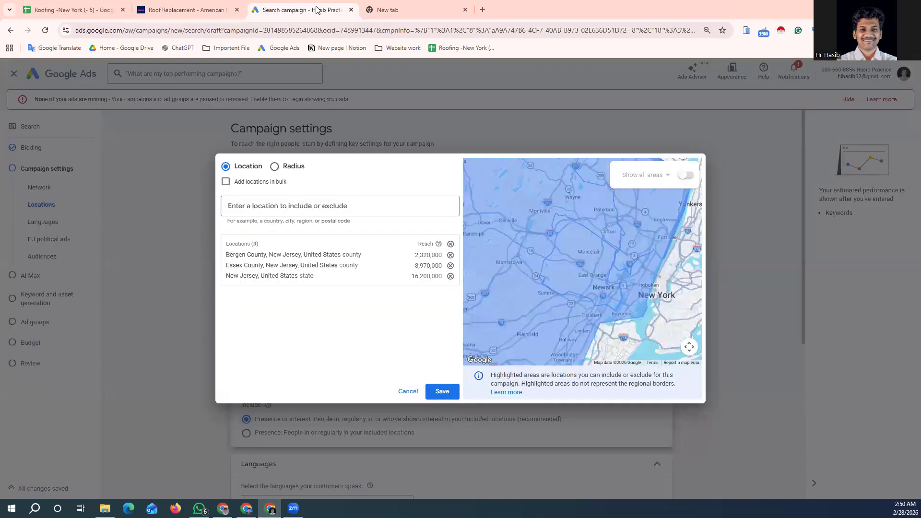
left_click(450, 394)
scroll(366, 351, "down", 3)
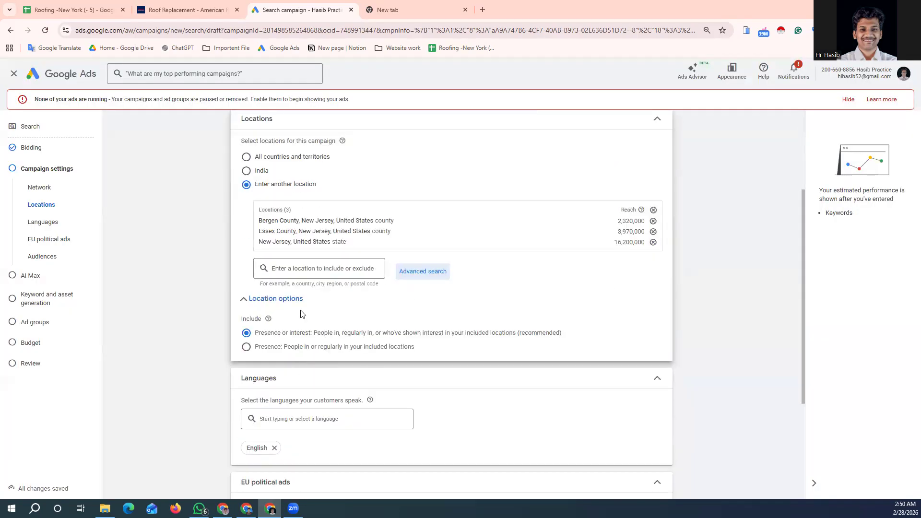
left_click(246, 348)
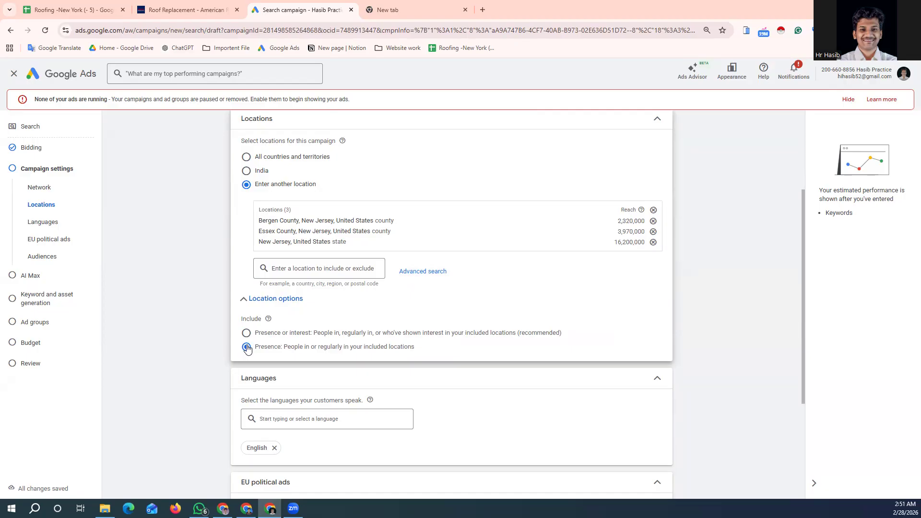
Declare that the campaign doesn't have EU political ads and expand the additional campaign settings.
scroll(371, 310, "down", 3)
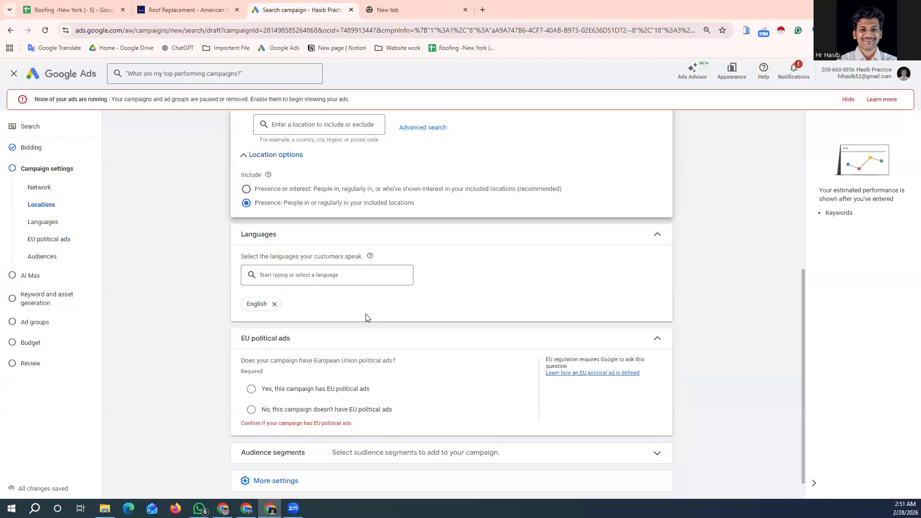
scroll(262, 412, "down", 1)
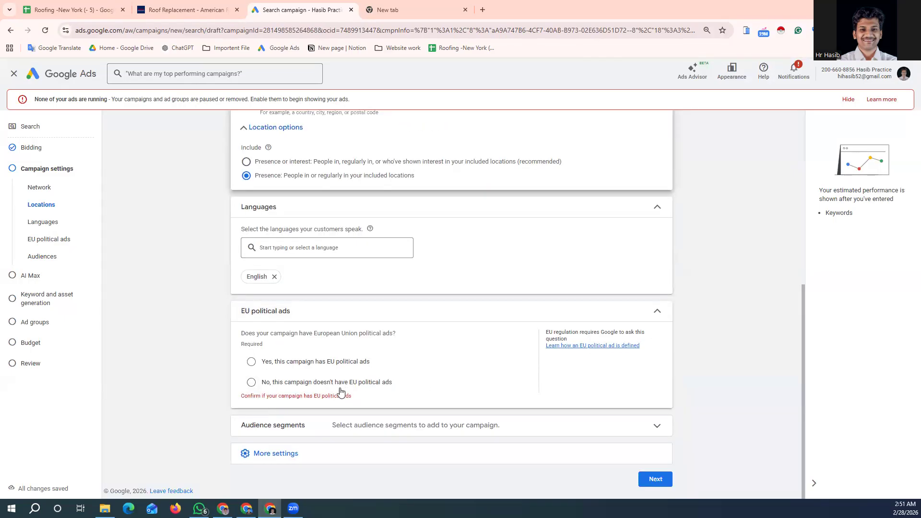
left_click(256, 385)
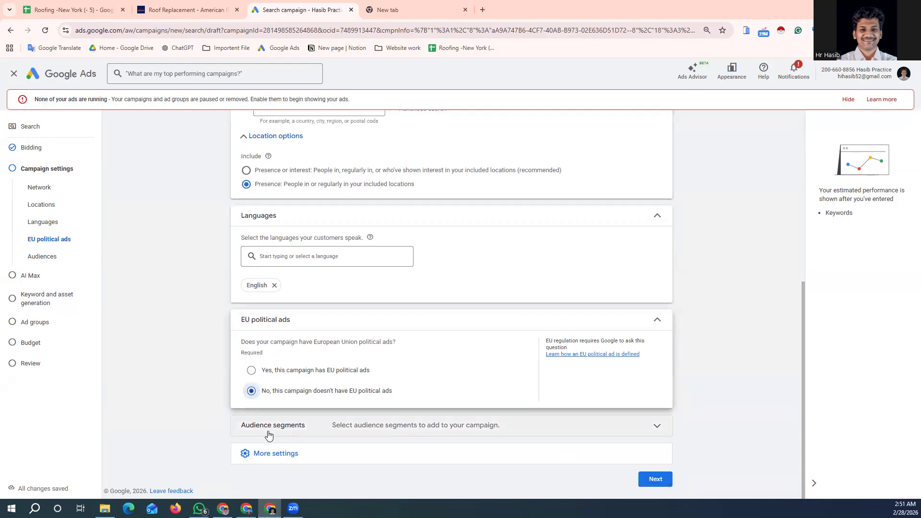
left_click(307, 454)
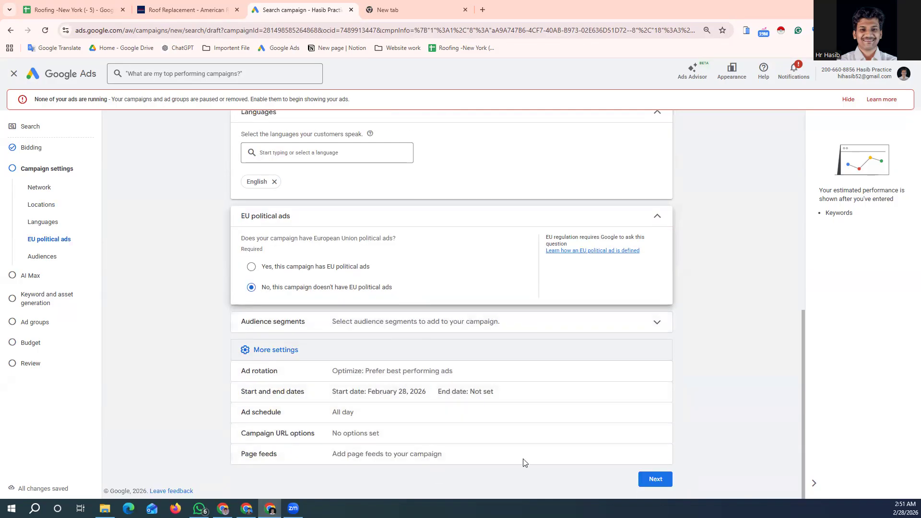
Continue past the campaign settings, leave AI Max turned off, and skip keyword and asset generation.
left_click(653, 481)
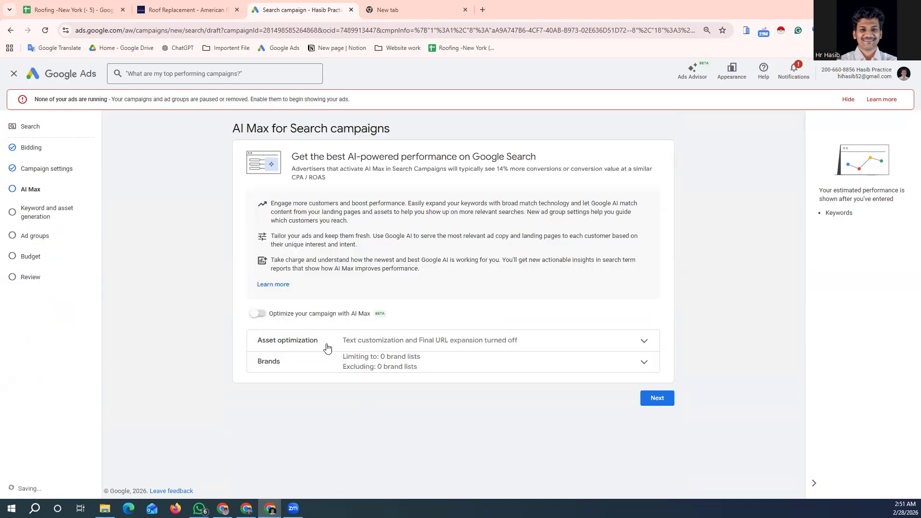
left_click(657, 398)
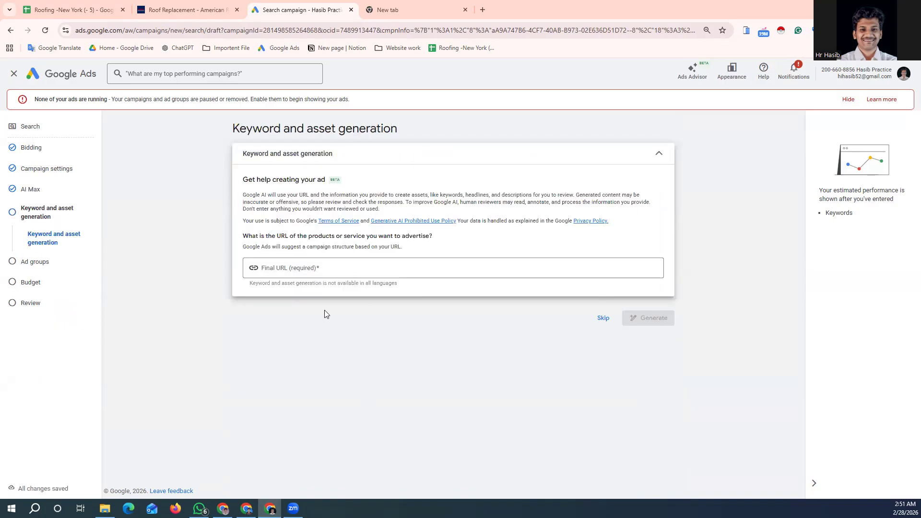
left_click(603, 318)
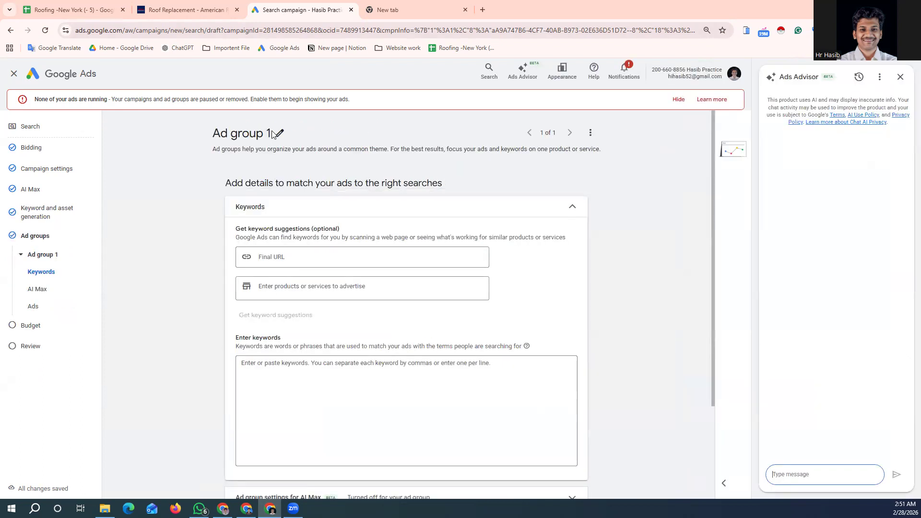
Hide the alert about no running ads and close the Ads Advisor chat on the ad group page.
scroll(615, 259, "down", 3)
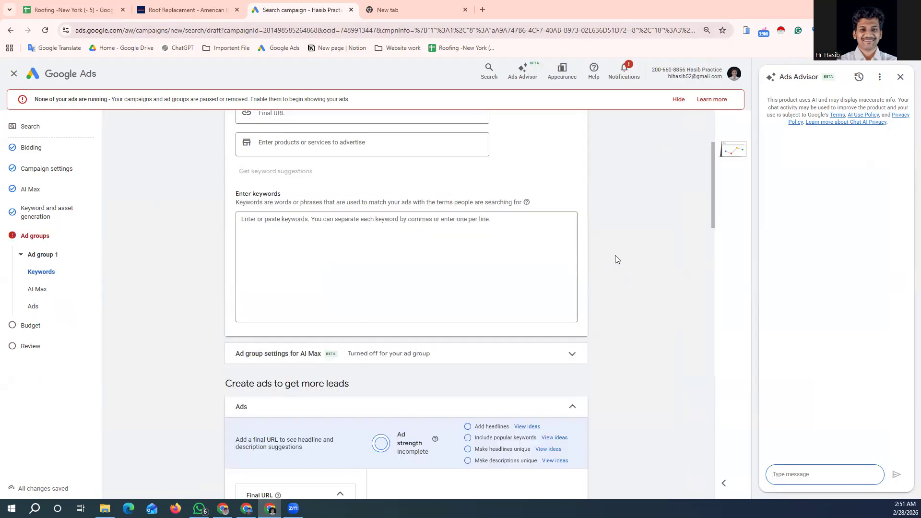
scroll(629, 235, "down", 1)
scroll(677, 144, "up", 3)
left_click(678, 100)
left_click(901, 78)
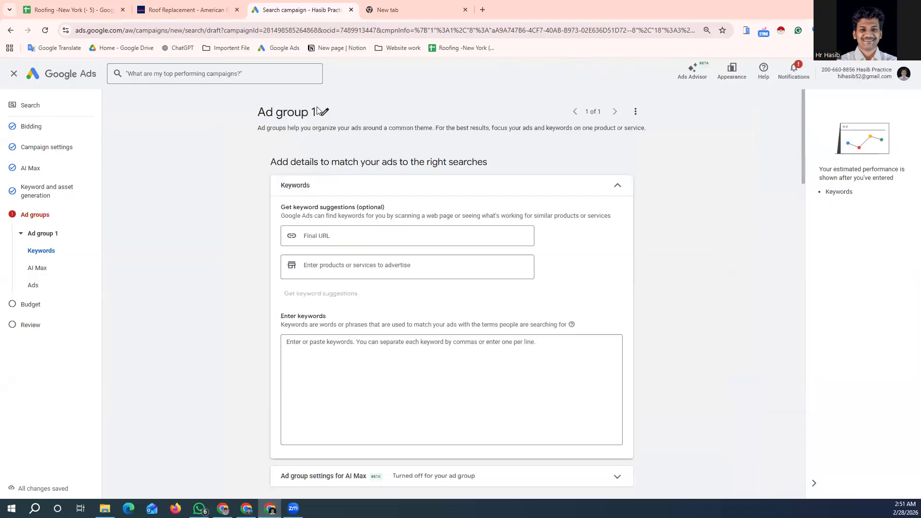
Rename Ad group 1 to "Roof Replacement", using the heading of the keyword sheet's column B.
left_click(79, 9)
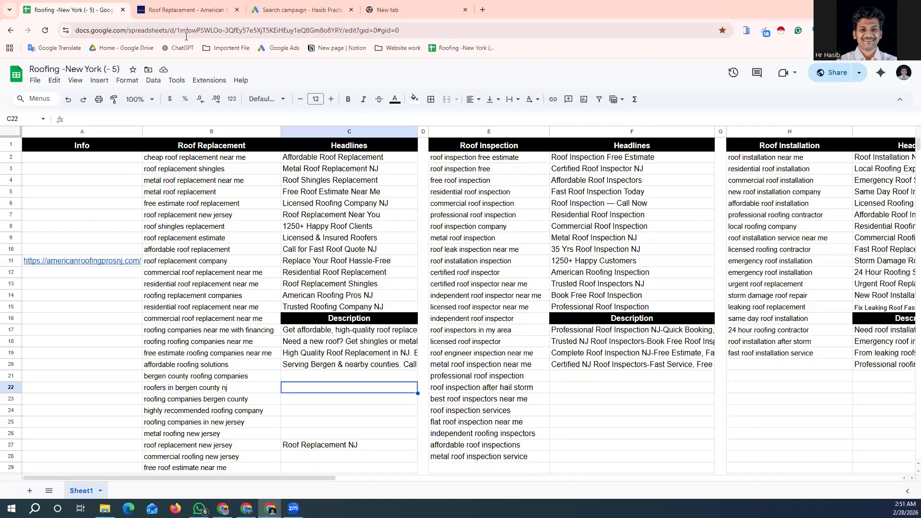
left_click(224, 148)
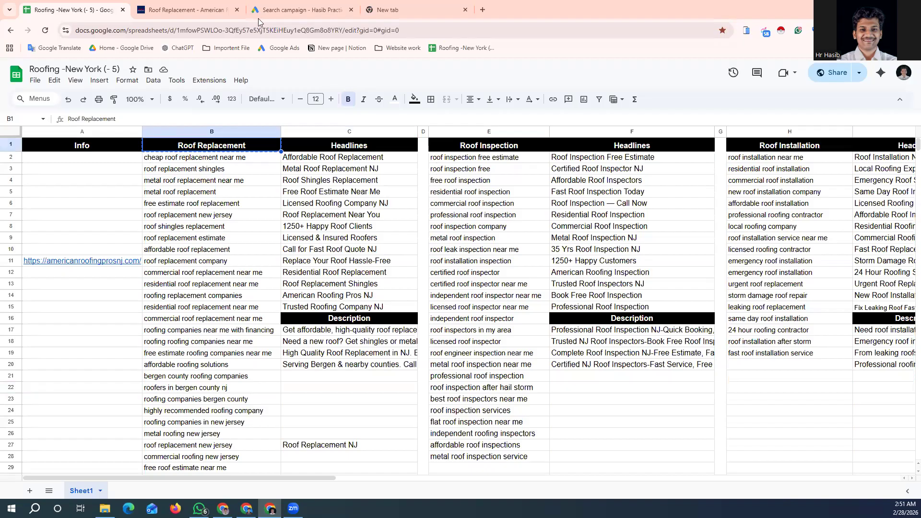
left_click(279, 10)
left_click_drag(323, 111, 250, 111)
type("Roof Replacement")
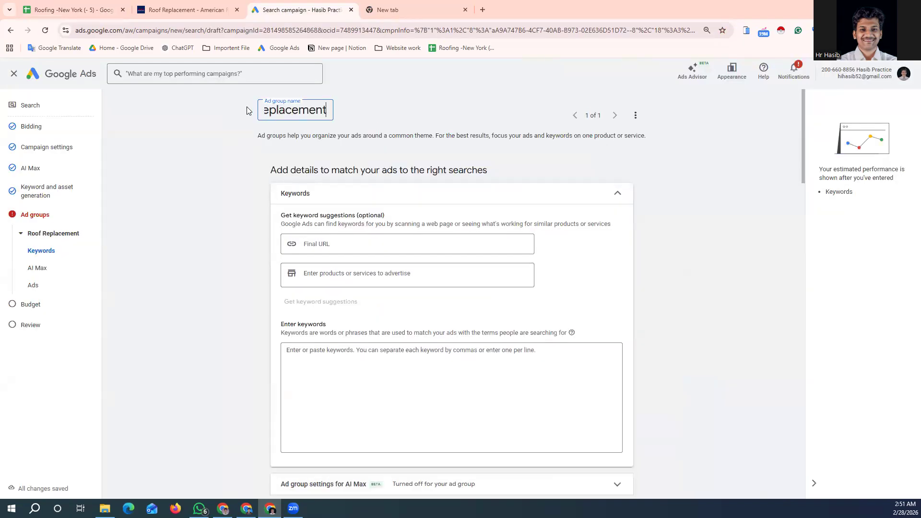
left_click(384, 107)
Fill the ad group's keyword list with the roof replacement keywords copied from cells B2:B32 of the keyword sheet.
scroll(312, 234, "down", 3)
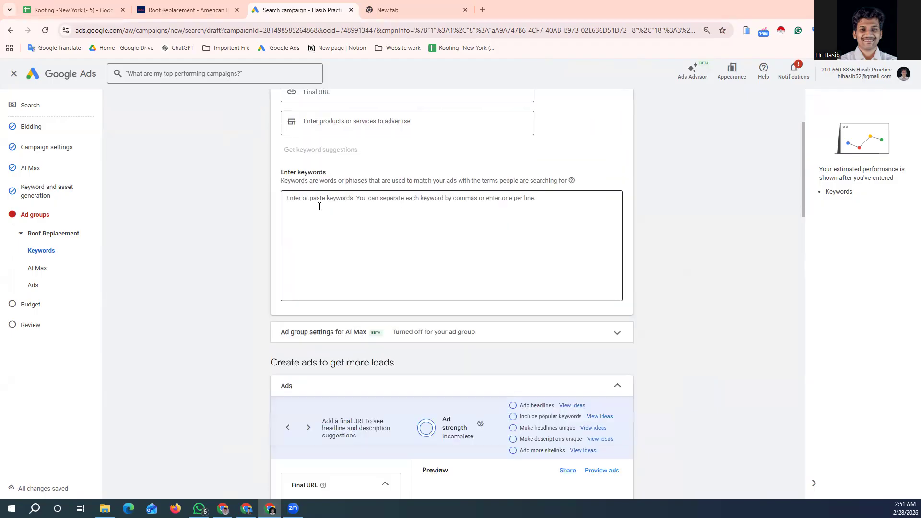
left_click(372, 206)
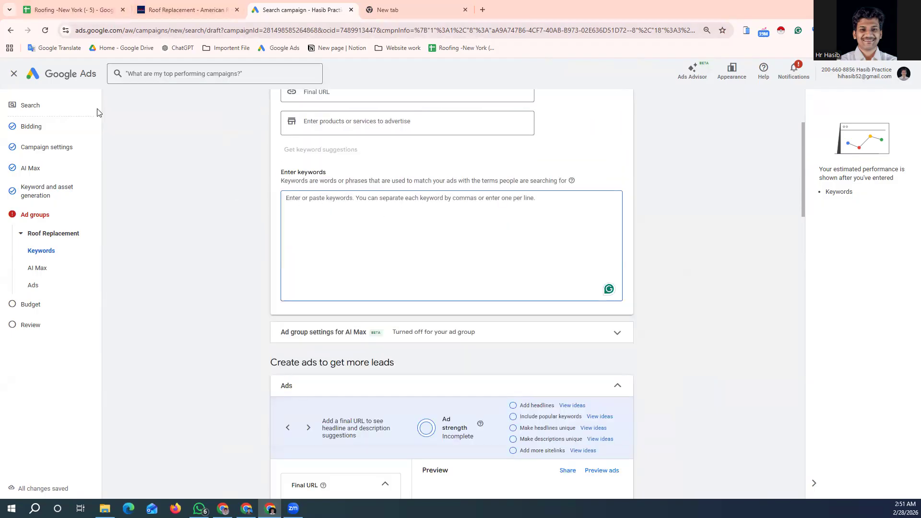
left_click(88, 12)
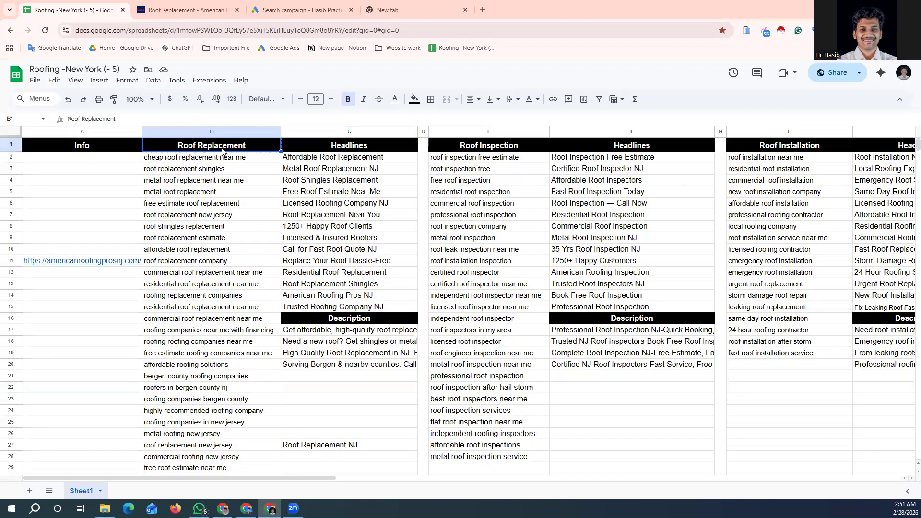
scroll(243, 354, "down", 3)
scroll(237, 307, "up", 3)
left_click_drag(212, 159, 213, 380)
key("ctrl+c")
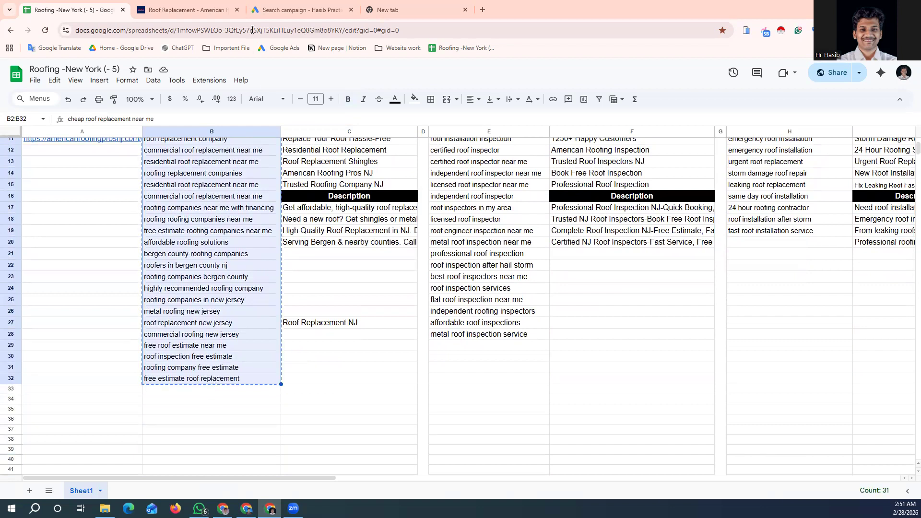
left_click(297, 9)
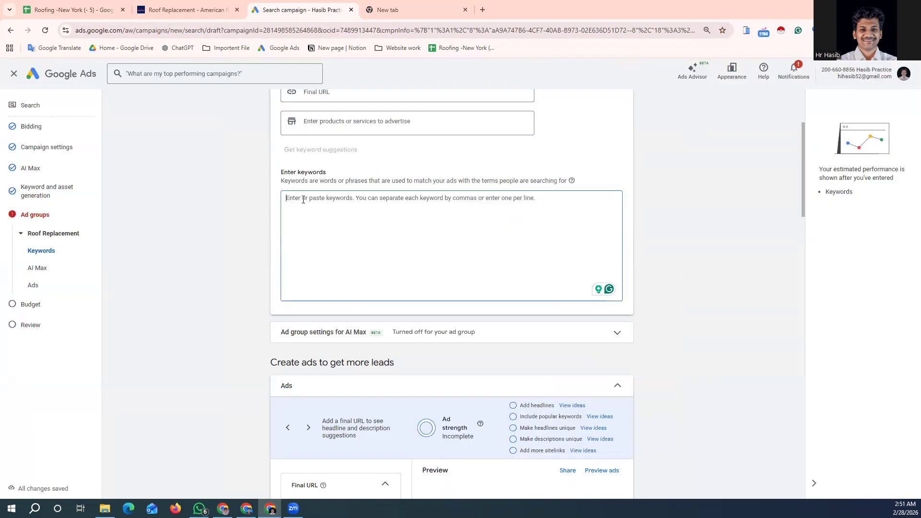
key("ctrl+v")
Switch to the American Roofing Pros NJ website and open its Roof Replacement service page.
scroll(403, 226, "down", 1)
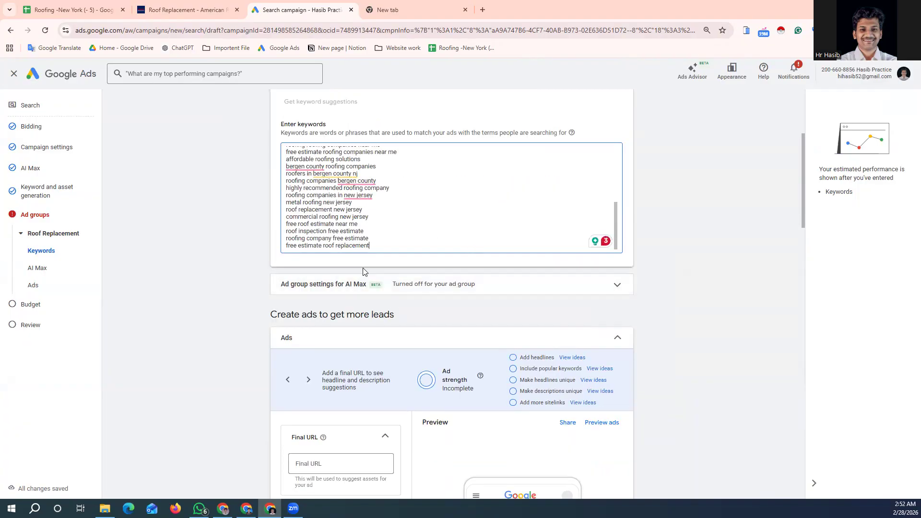
scroll(355, 293, "down", 1)
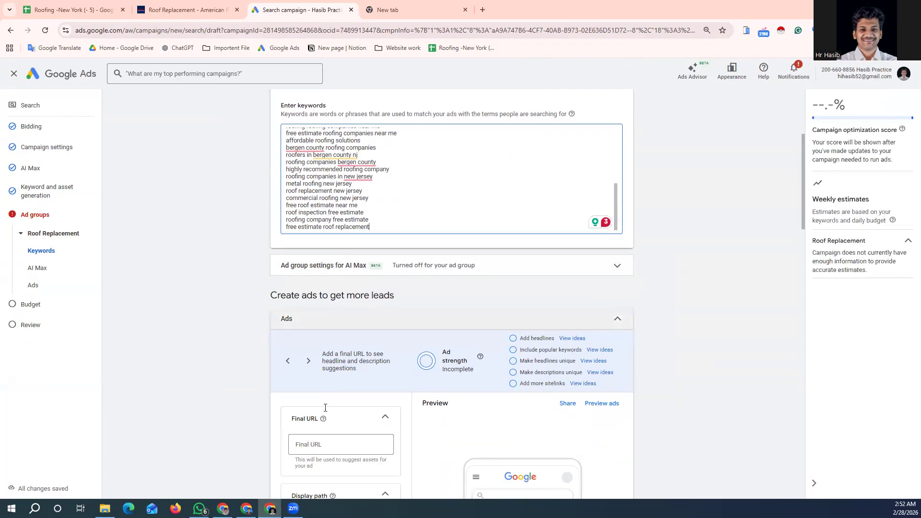
scroll(394, 268, "down", 2)
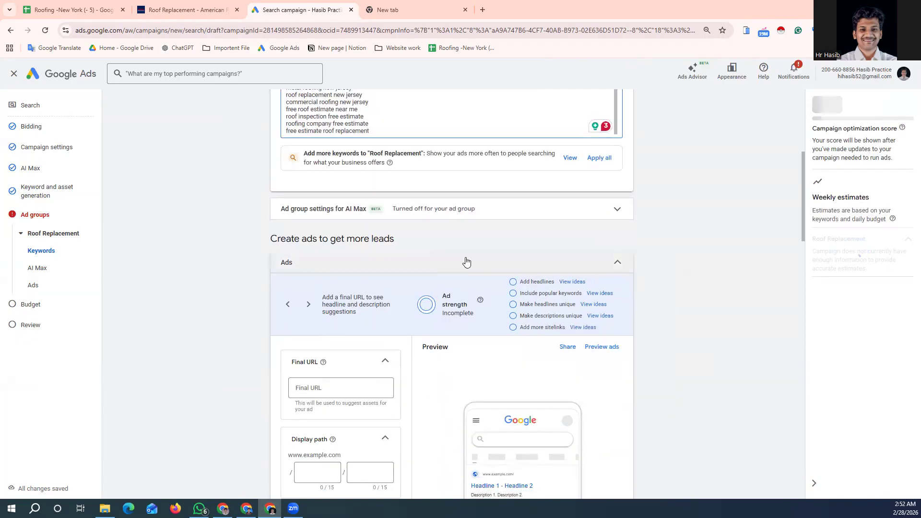
scroll(374, 277, "down", 2)
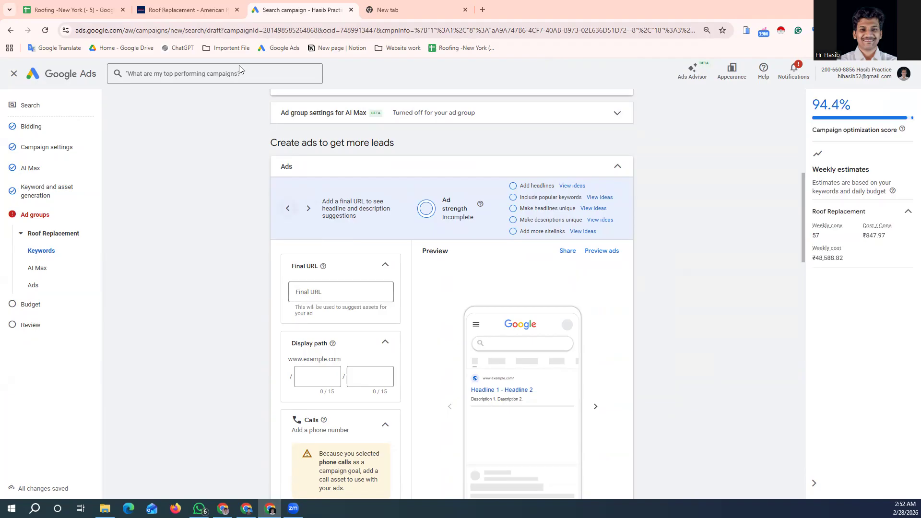
left_click(97, 14)
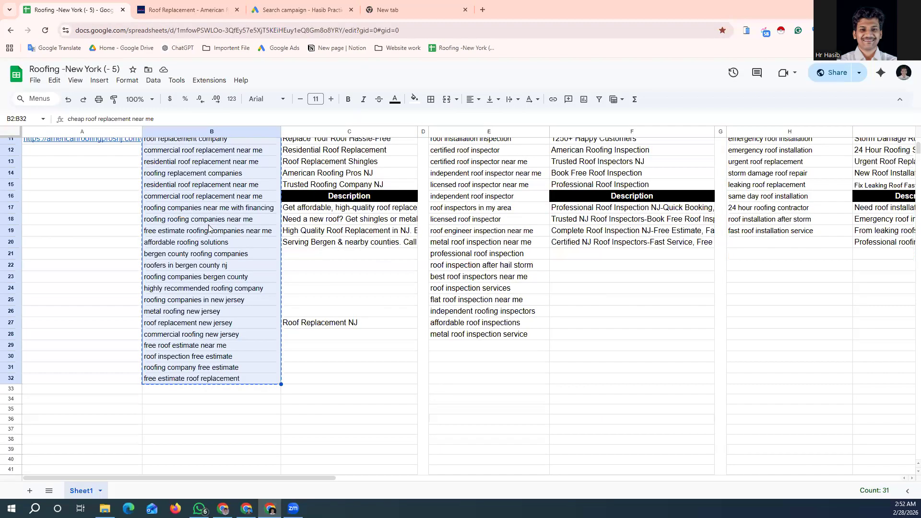
scroll(209, 229, "up", 3)
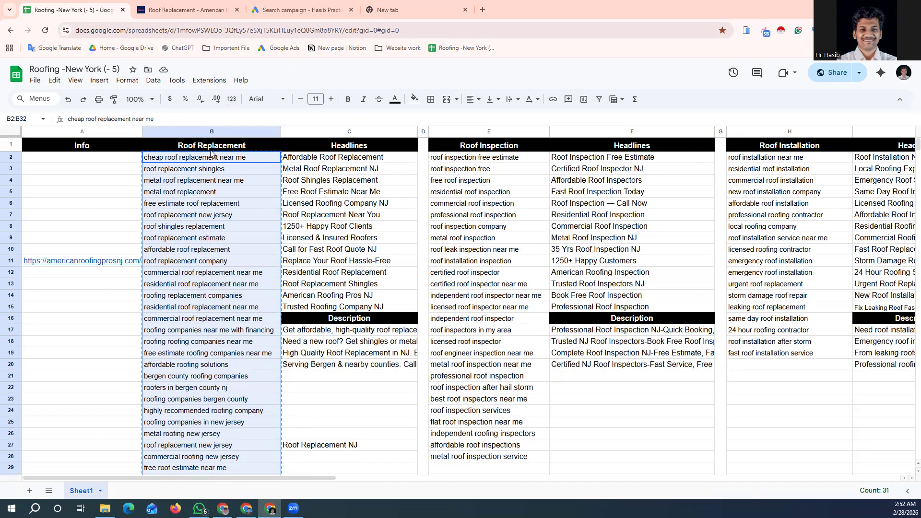
left_click(197, 9)
scroll(843, 242, "up", 5)
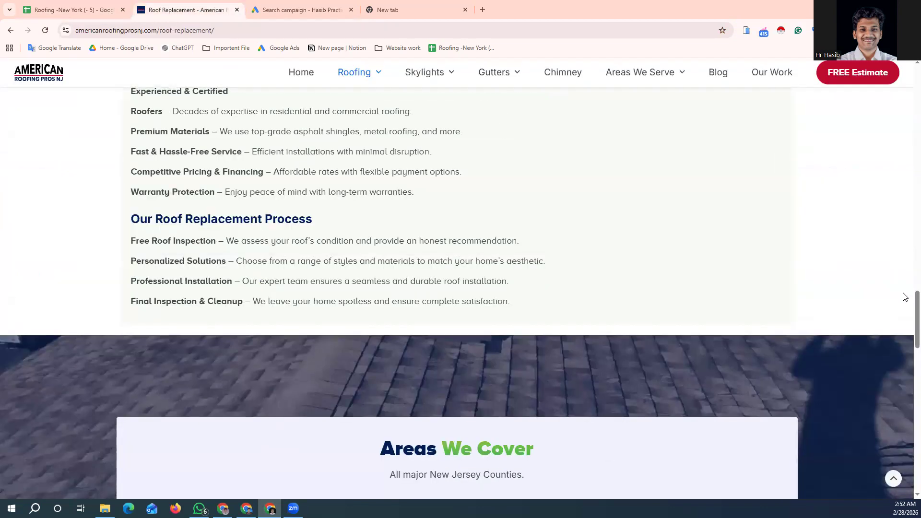
scroll(906, 307, "up", 15)
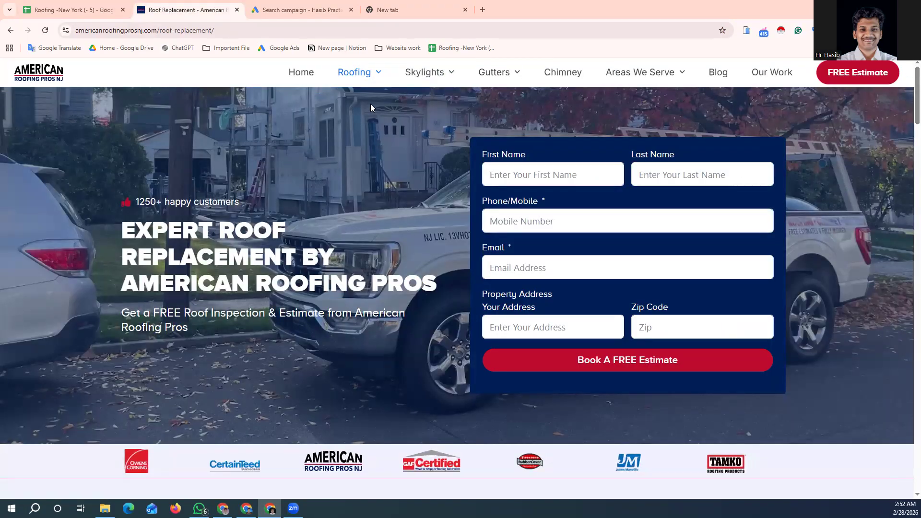
mouse_move(360, 72)
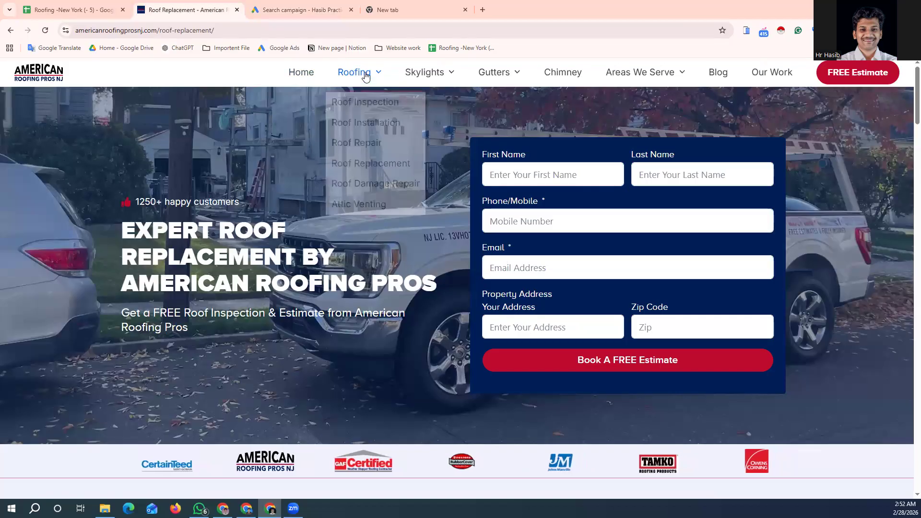
left_click(375, 165)
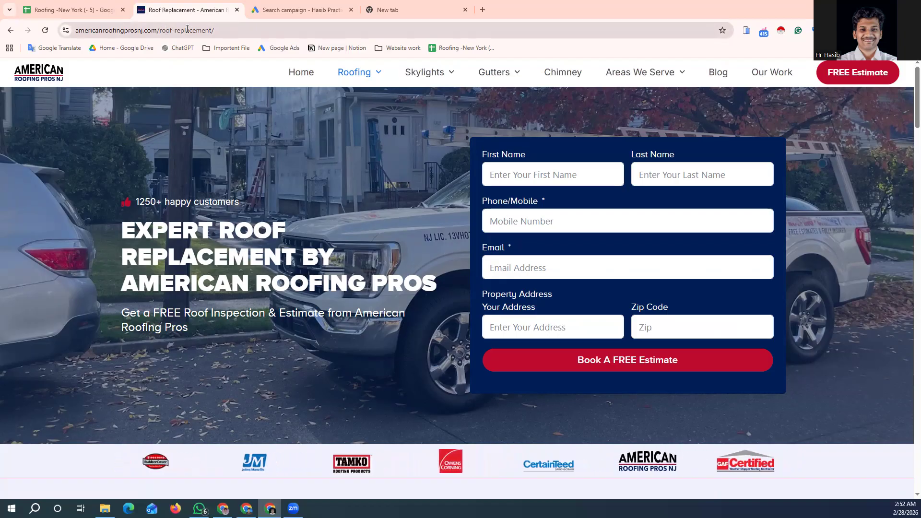
left_click_drag(214, 30, 160, 29)
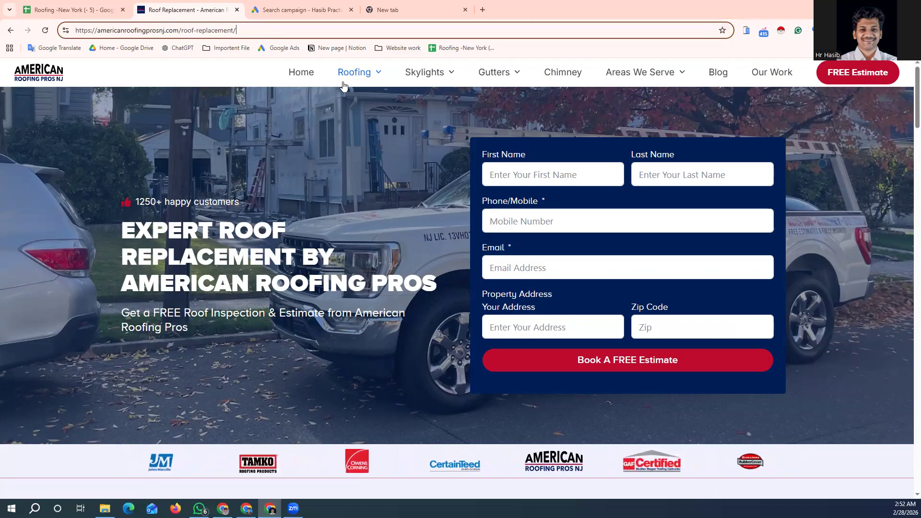
mouse_move(353, 73)
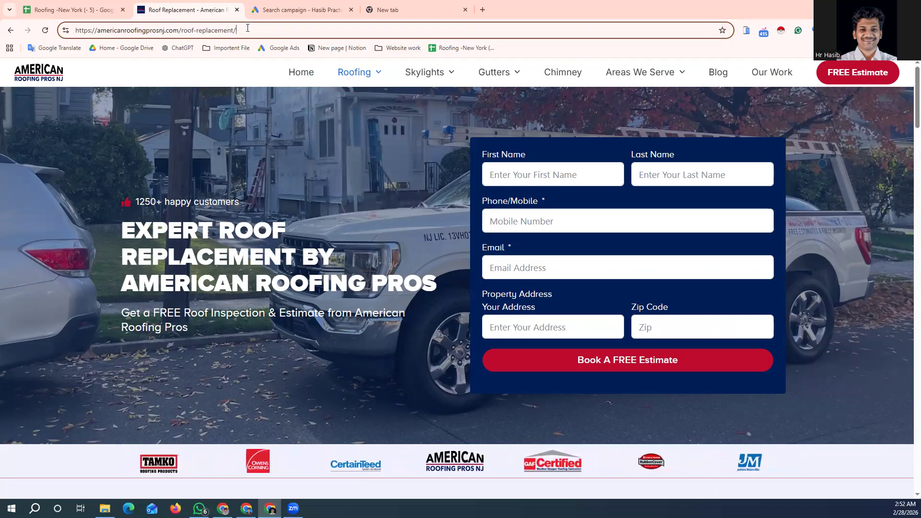
triple_click(232, 31)
key("ctrl+c")
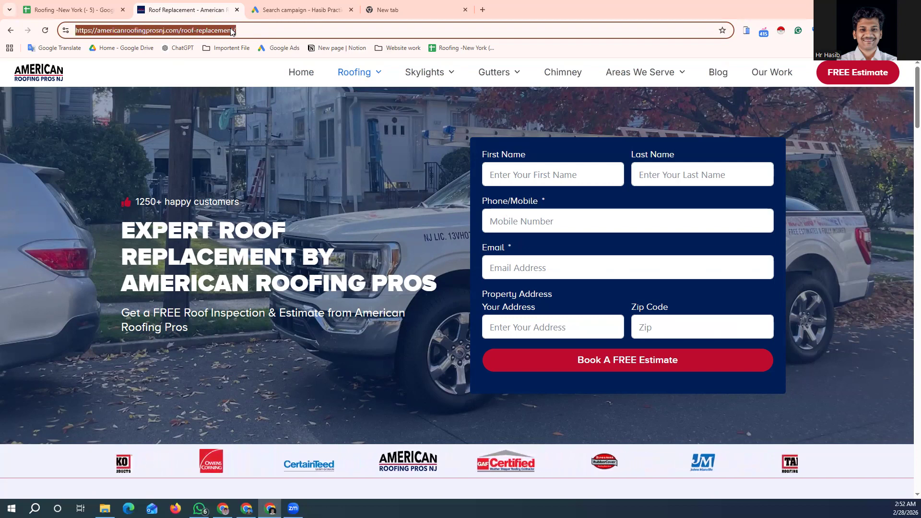
left_click(290, 11)
left_click(332, 293)
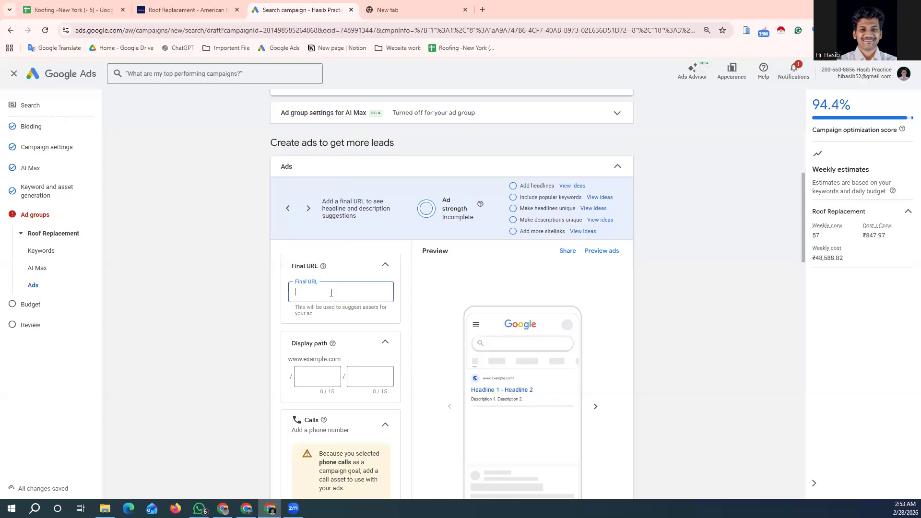
key("ctrl+v")
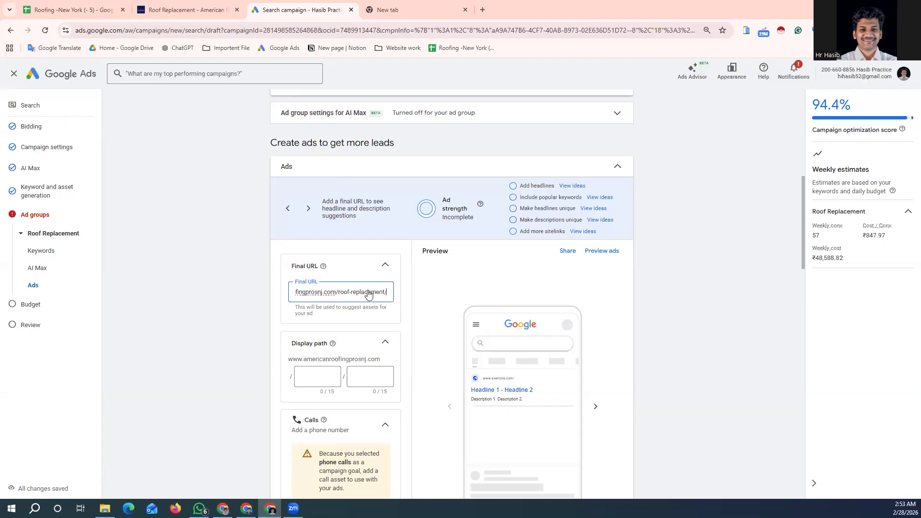
Search Google for "plumber in new york" and examine how the sponsored results show their display paths.
scroll(324, 321, "down", 2)
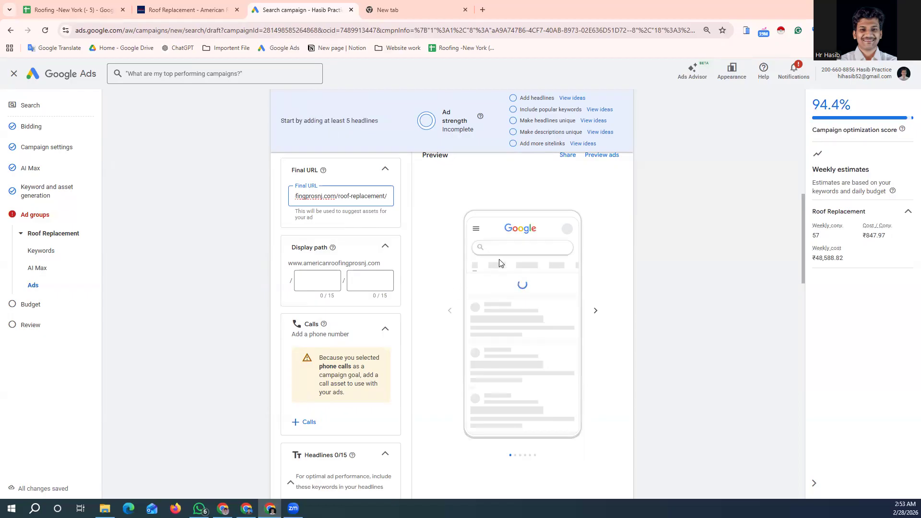
left_click(413, 10)
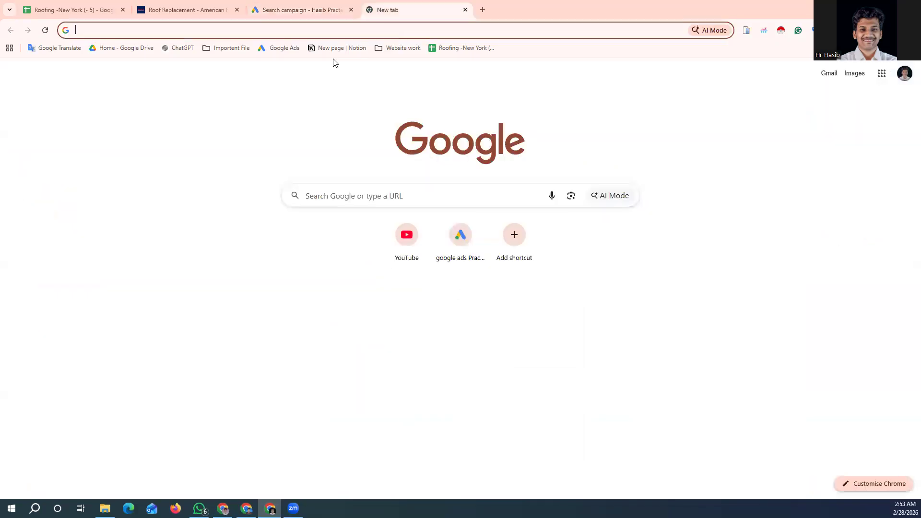
type("plu")
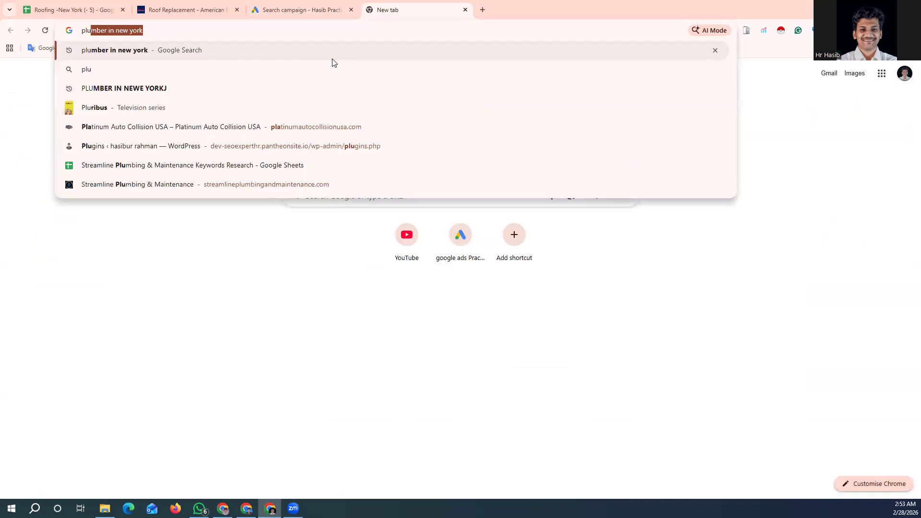
type("mber in n")
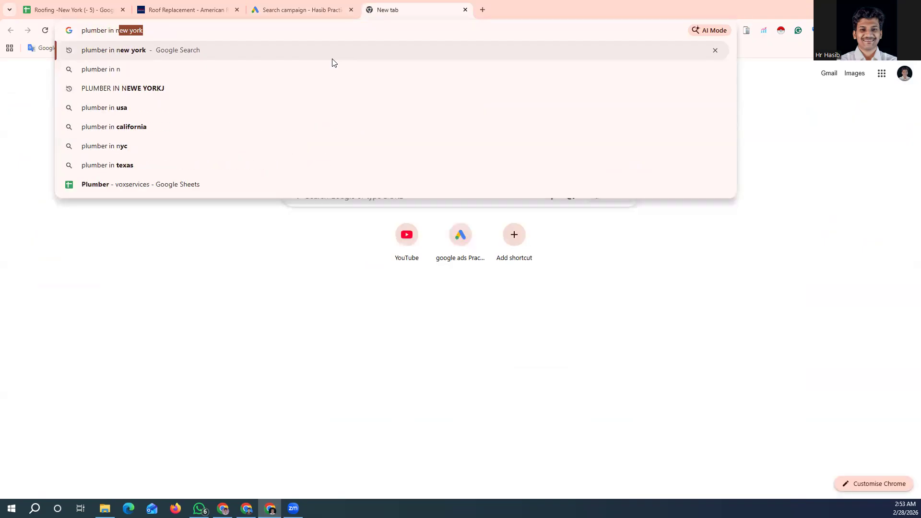
type("ew yo")
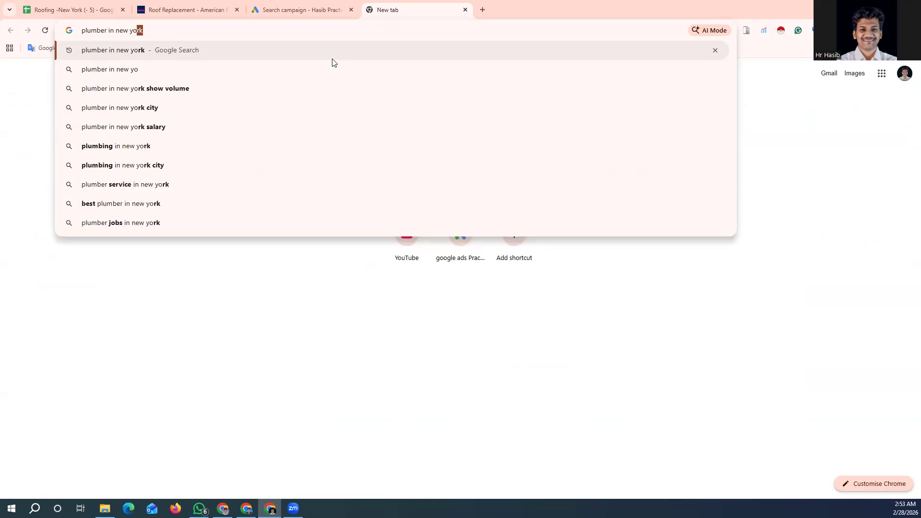
key("Return")
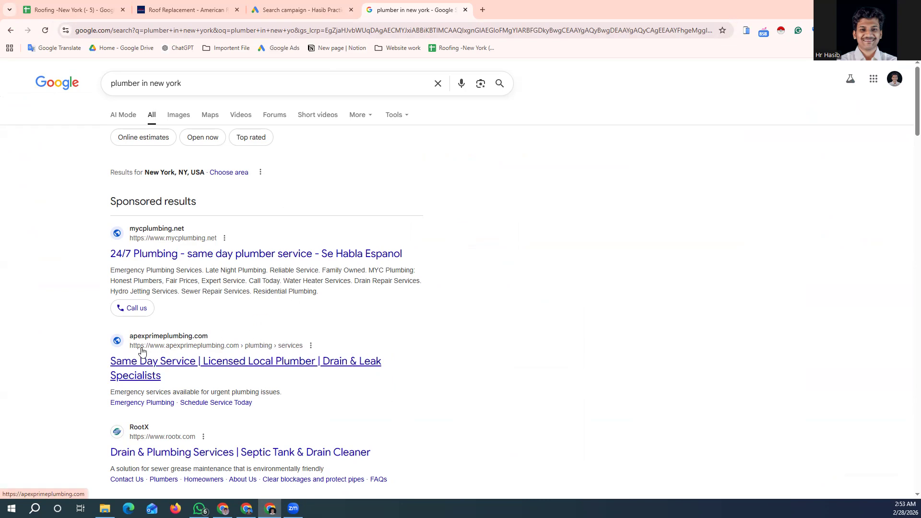
Enter the keyword sheet's column B heading, "Roof Replacement", as the first part of the ad's display path.
left_click(285, 9)
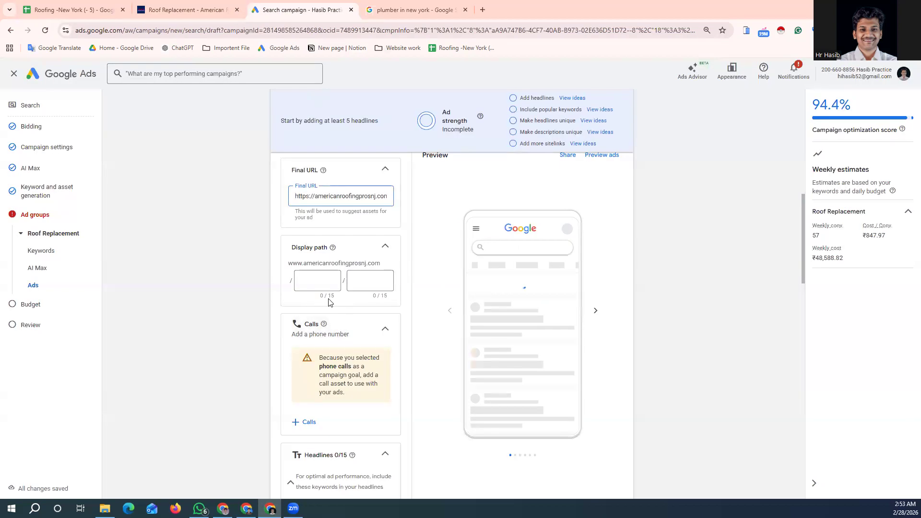
left_click(189, 10)
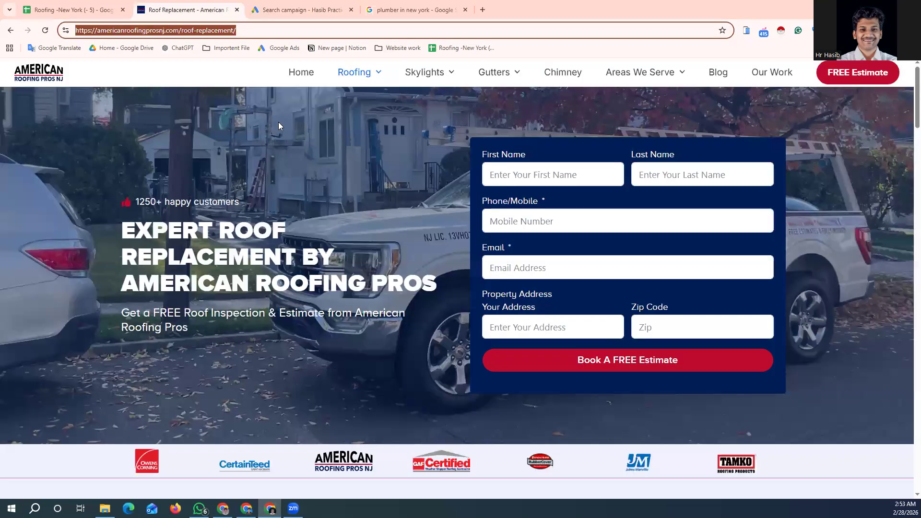
left_click(76, 6)
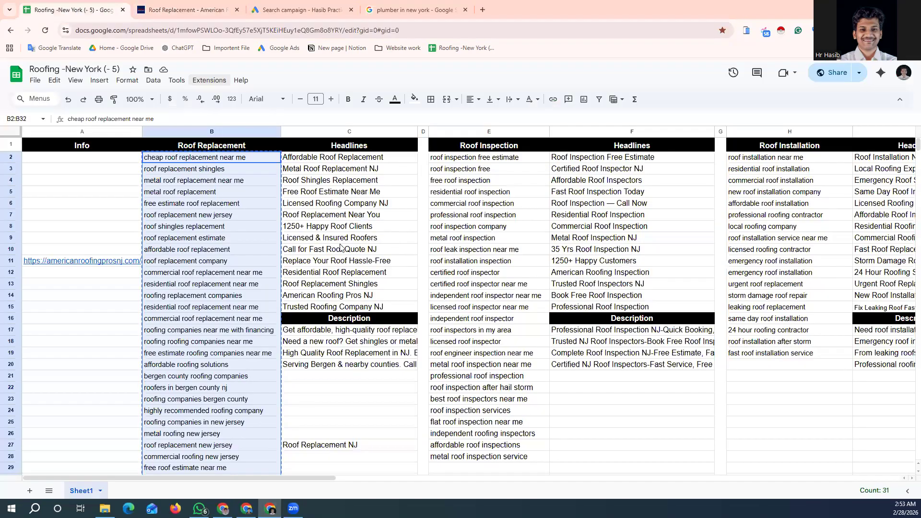
left_click(216, 145)
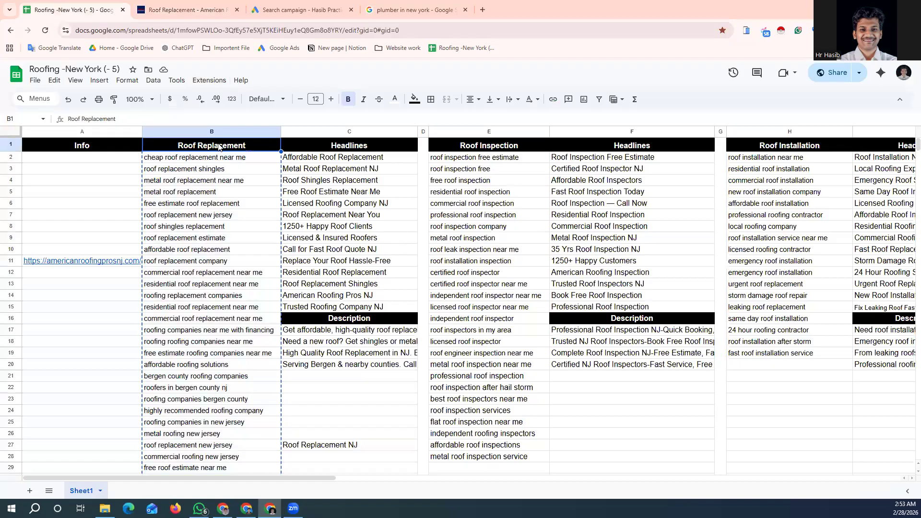
left_click(276, 10)
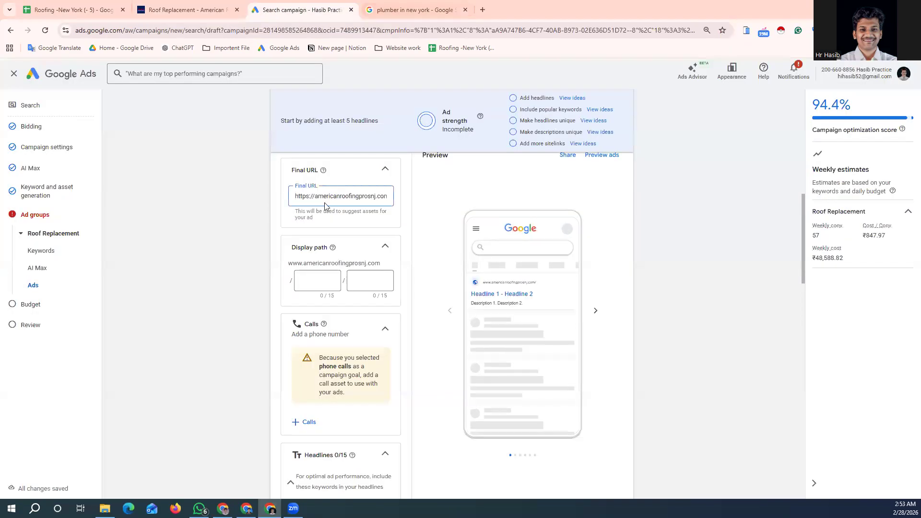
left_click(314, 282)
type("Roof Replacement")
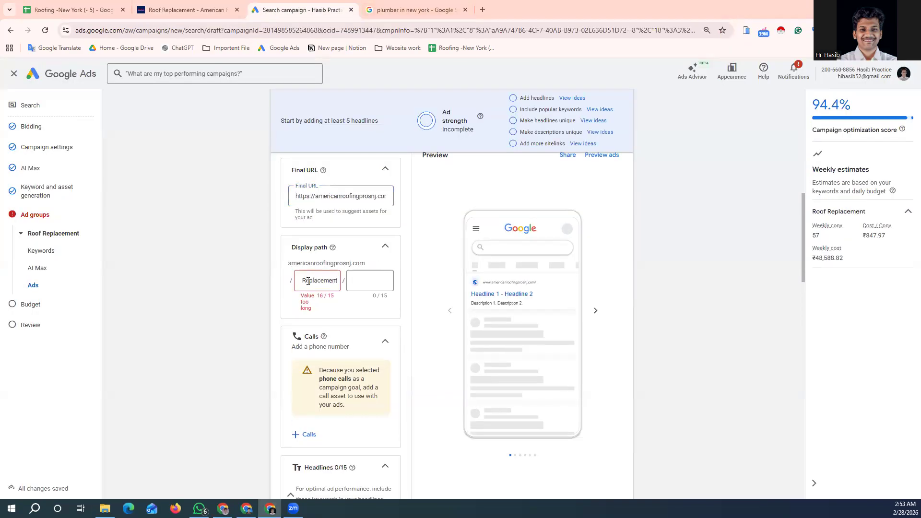
Split the display path by moving "Replacement" to the second part, leaving only "Roof" in the first.
left_click_drag(325, 282, 348, 283)
left_click(305, 282)
key("ctrl+a")
left_click(315, 281)
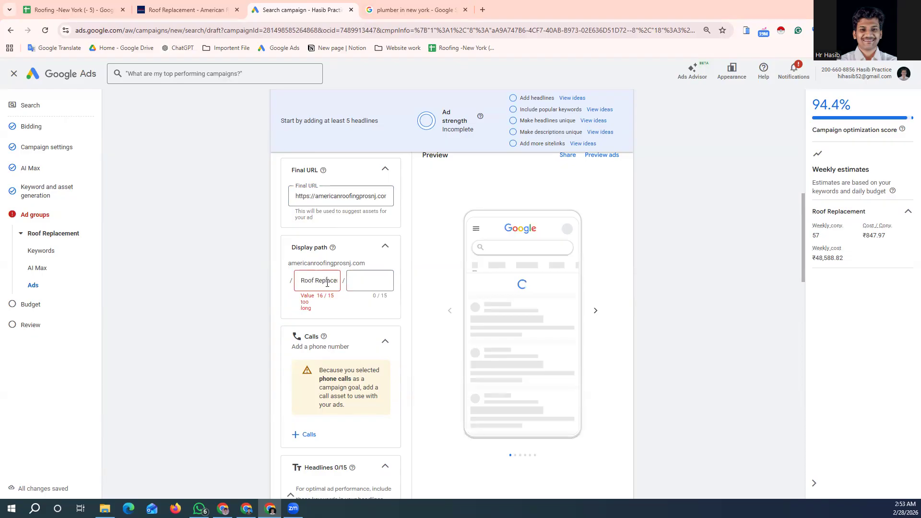
double_click(322, 280)
key("ctrl+c")
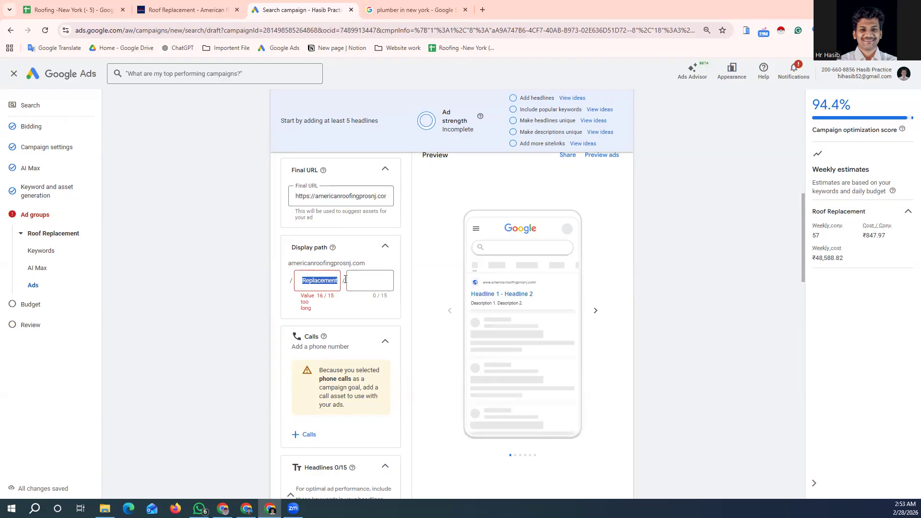
key("BackSpace")
key("BackSpace")
left_click(348, 282)
key("ctrl+v")
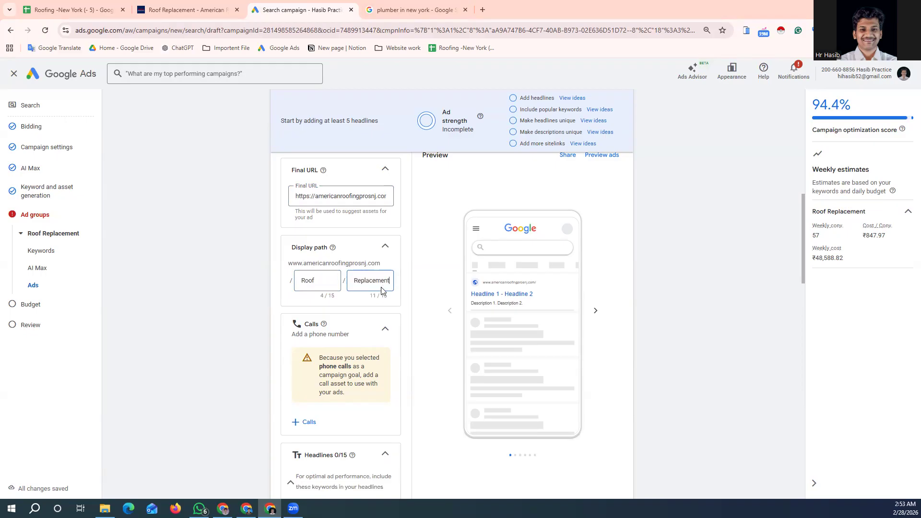
Add a campaign-level United States call asset using the phone number listed under Call in the keyword sheet.
scroll(339, 334, "down", 2)
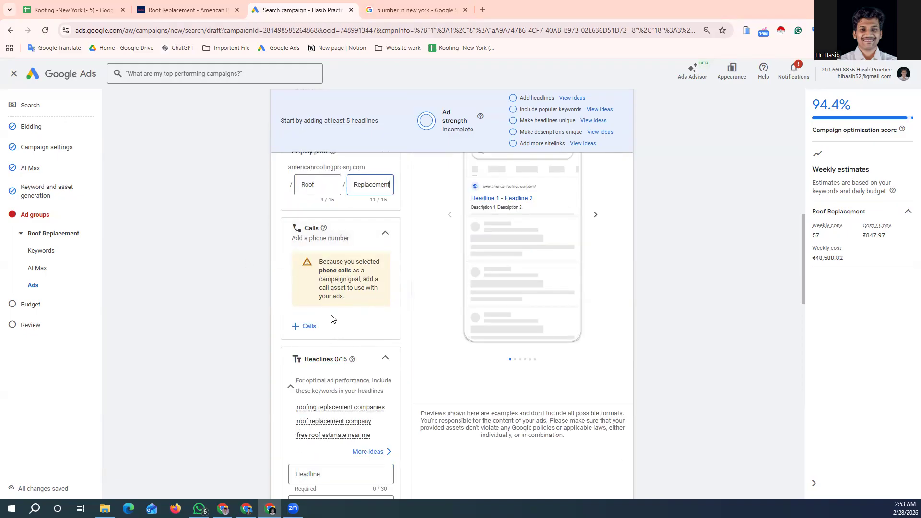
left_click(307, 326)
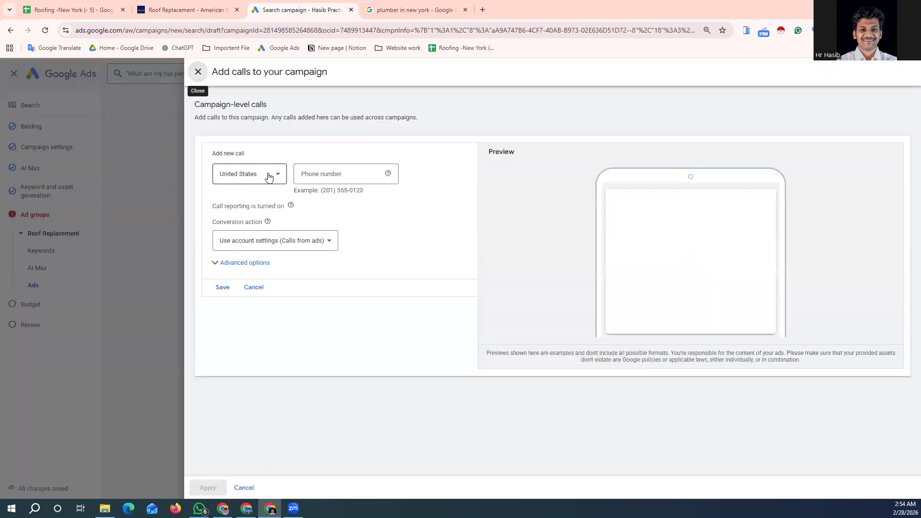
left_click(317, 173)
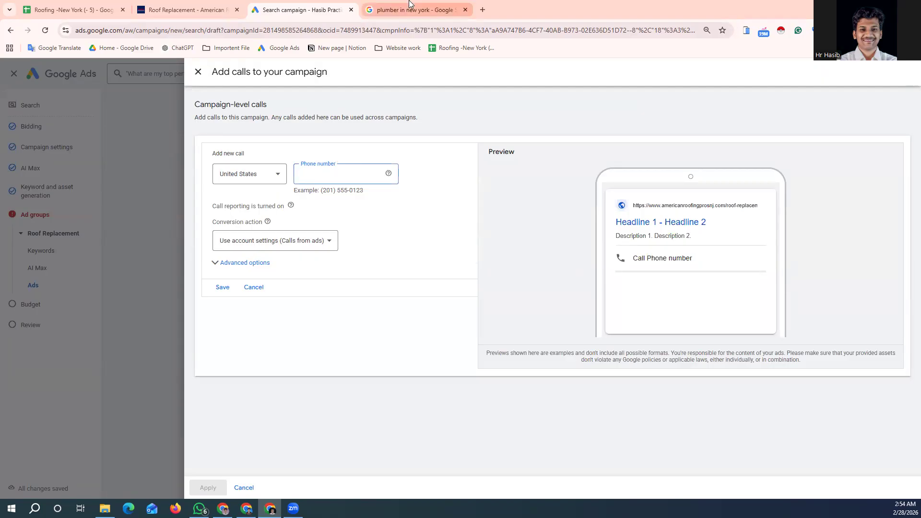
left_click(72, 9)
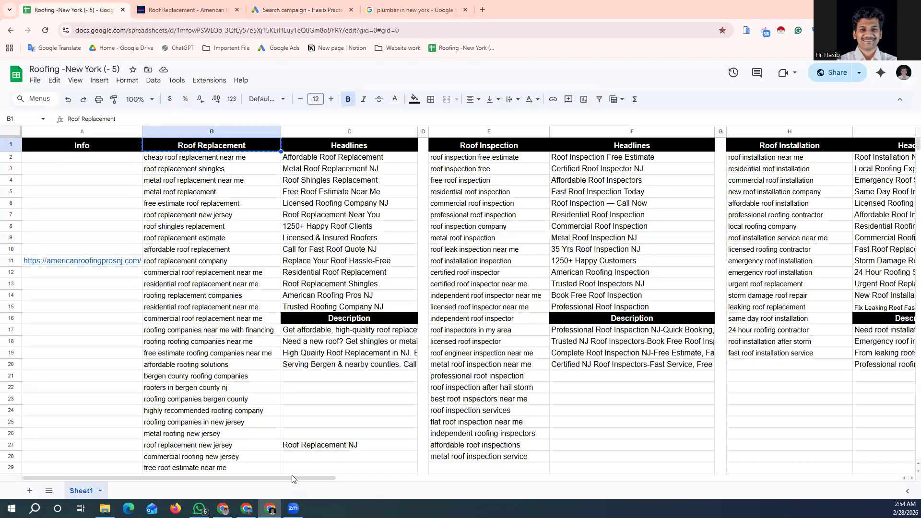
left_click_drag(343, 480, 558, 478)
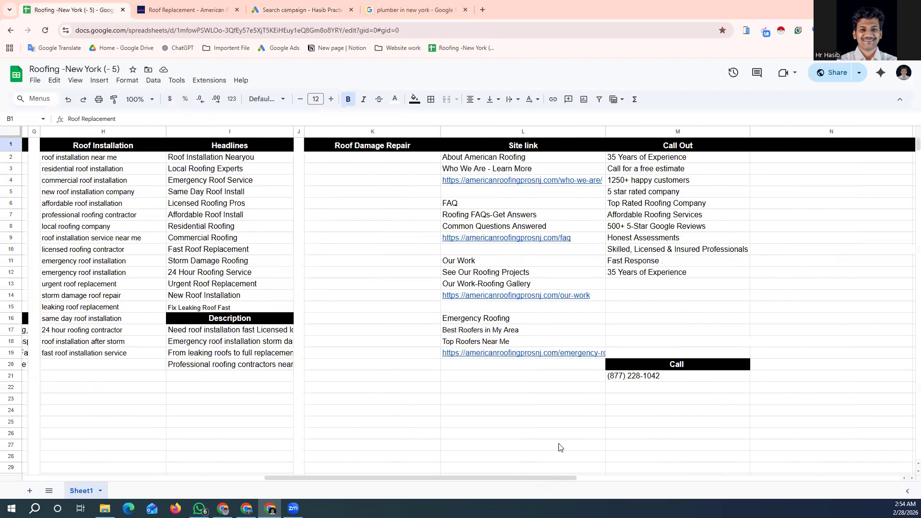
left_click(637, 377)
key("ctrl+c")
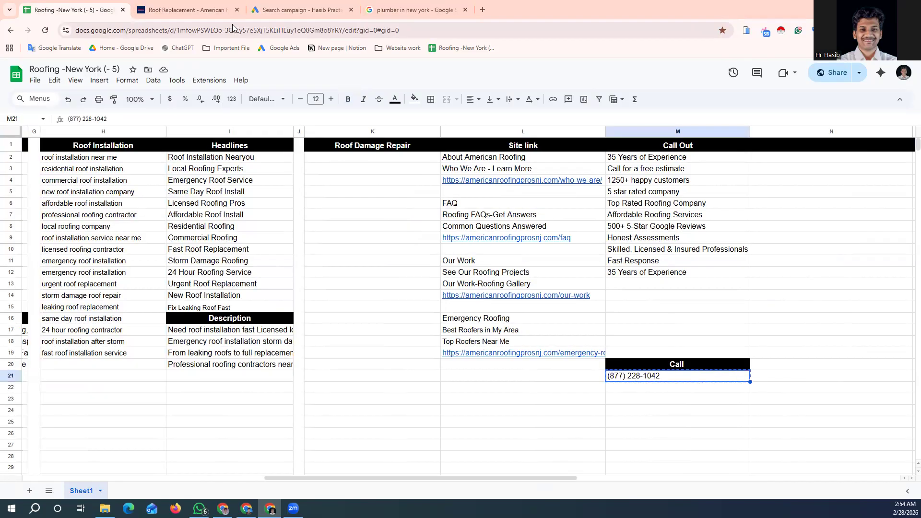
left_click(275, 12)
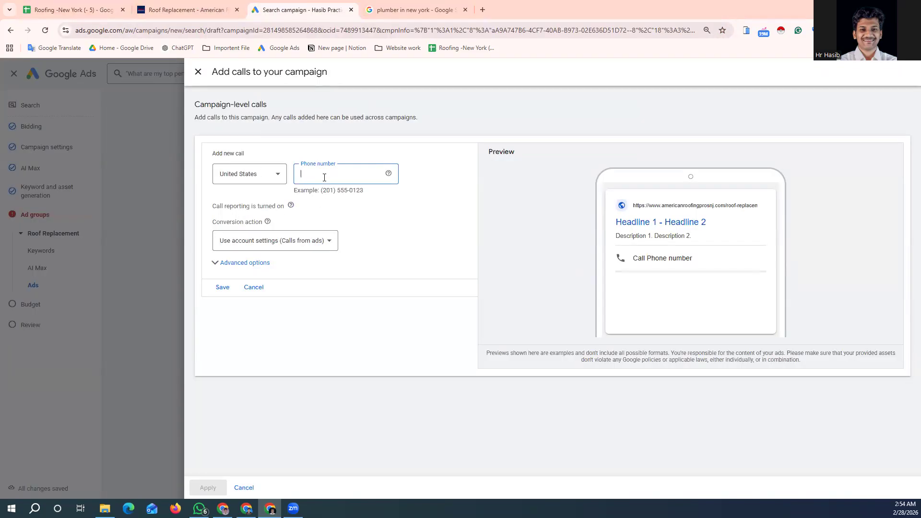
key("ctrl+v")
left_click(232, 289)
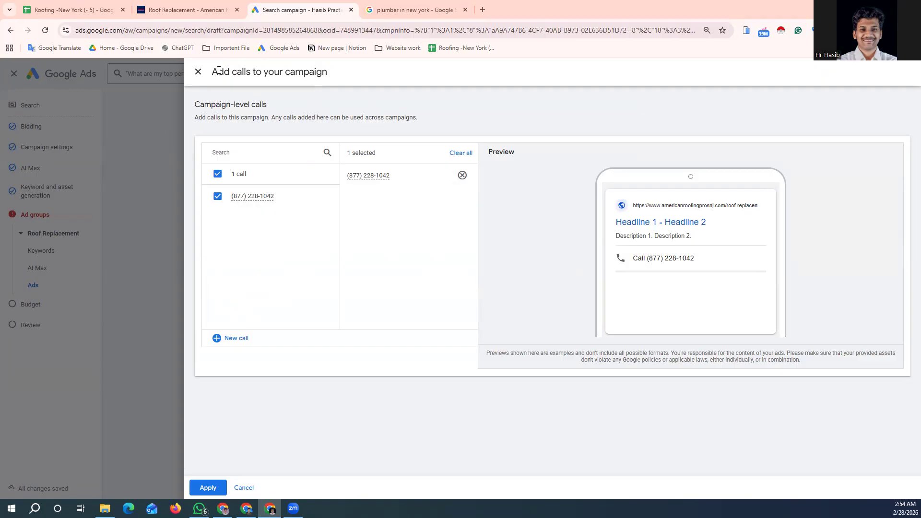
left_click(220, 487)
Extend the ad's headline section with enough extra blank fields for the sheet's Roof Replacement headlines.
mouse_move(375, 377)
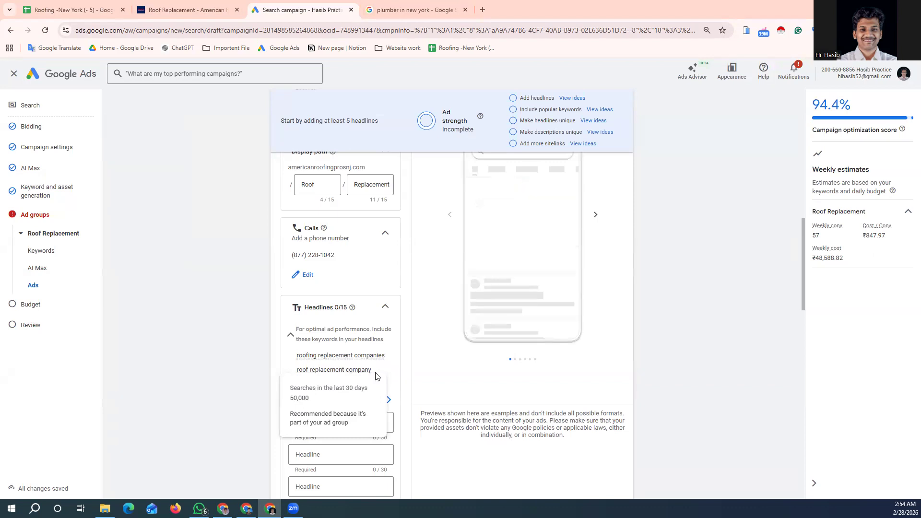
scroll(338, 280, "down", 5)
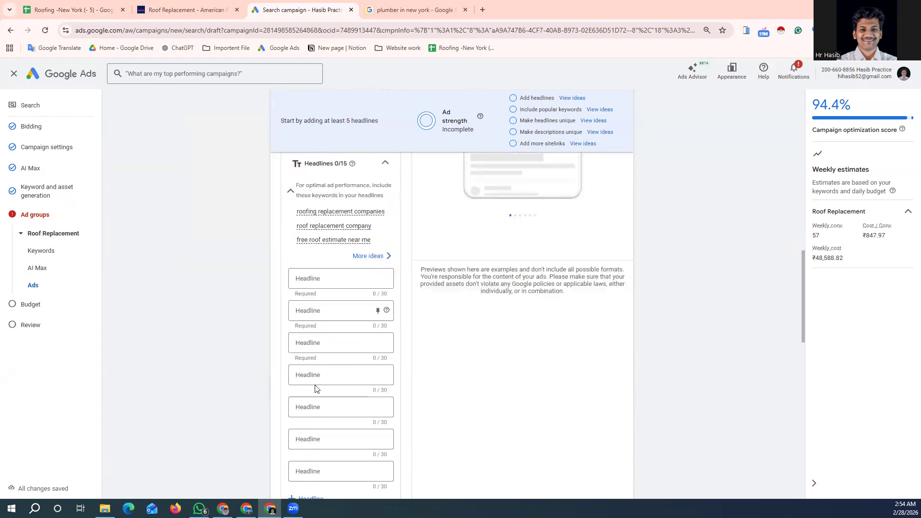
left_click(301, 406)
scroll(312, 374, "down", 3)
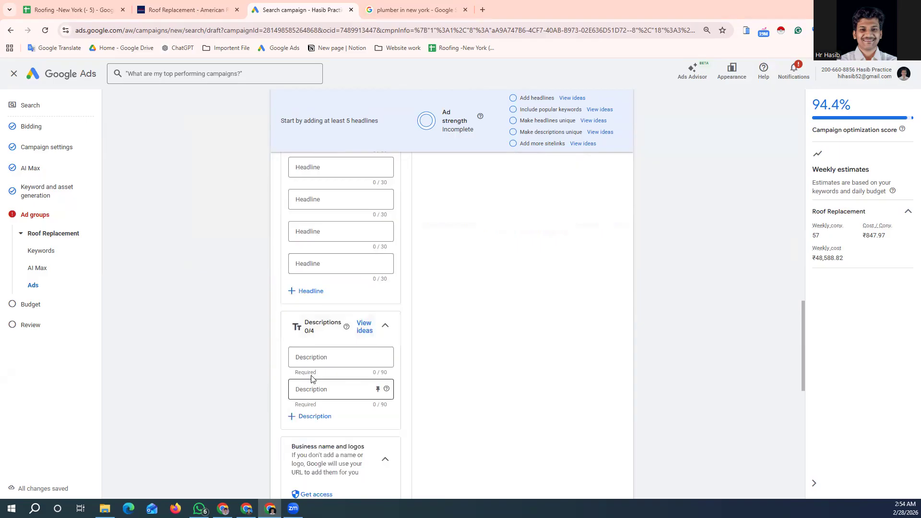
left_click(300, 293)
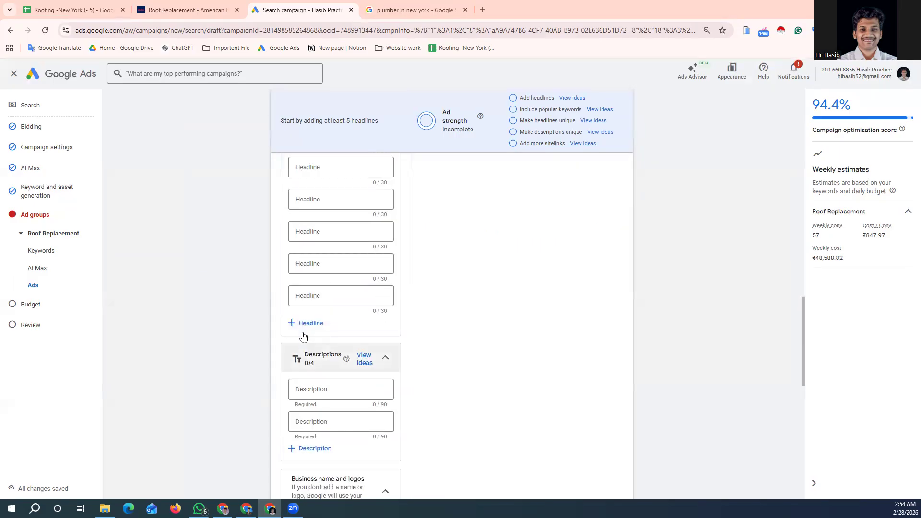
left_click(303, 324)
left_click(302, 358)
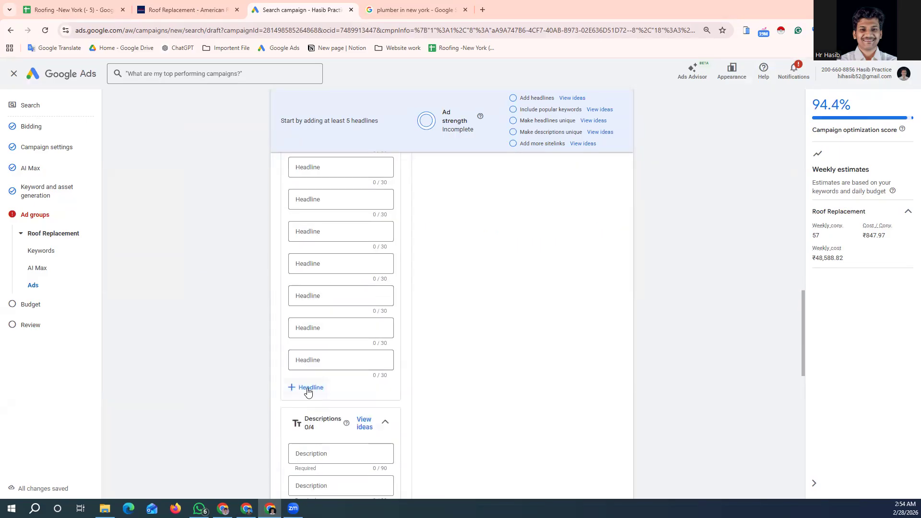
left_click(307, 387)
left_click(306, 419)
left_click(310, 451)
scroll(312, 461, "down", 1)
left_click(308, 437)
scroll(308, 436, "down", 2)
scroll(332, 323, "up", 8)
Copy the first Roof Replacement headline, "Affordable Roof Replacement", from the sheet into the ad's second headline field.
left_click(313, 277)
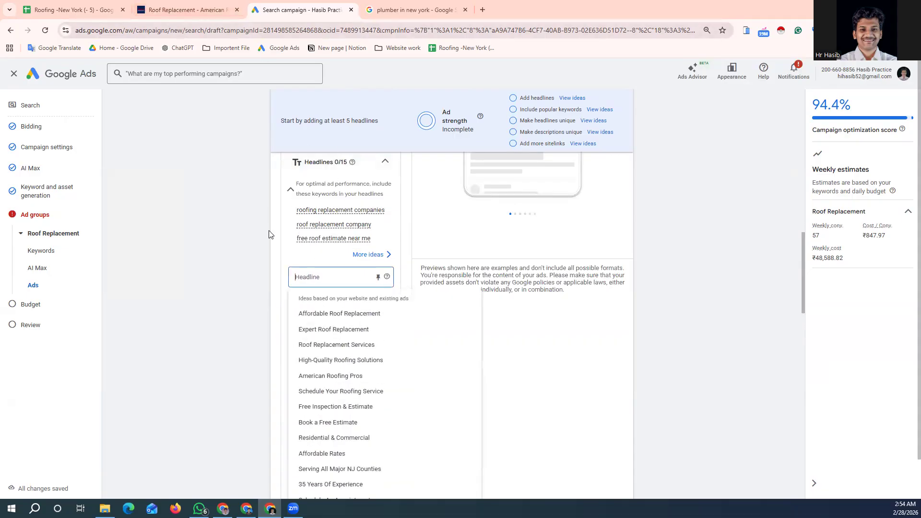
left_click(231, 242)
left_click(97, 14)
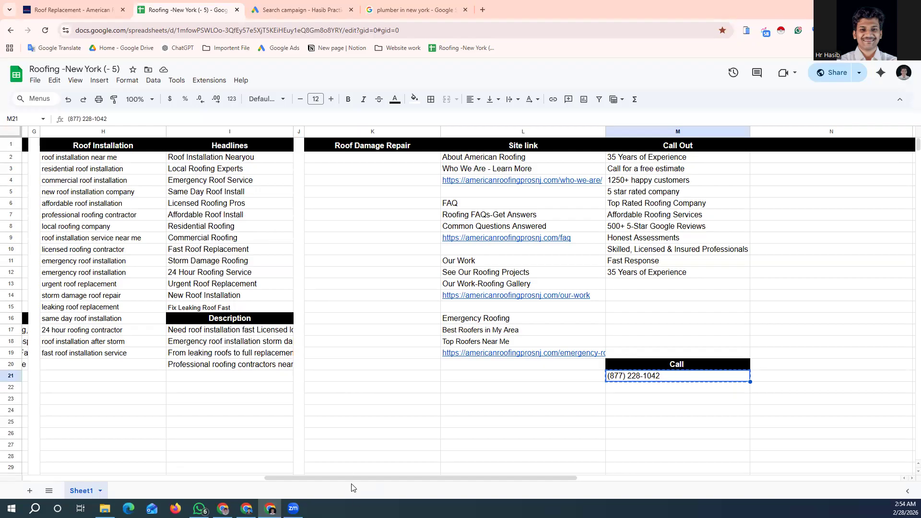
scroll(348, 478, "left", 10)
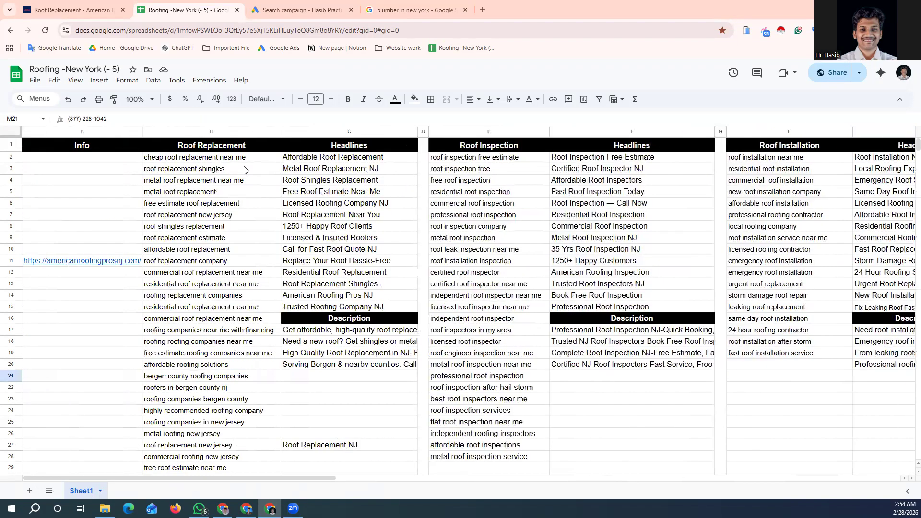
left_click(299, 158)
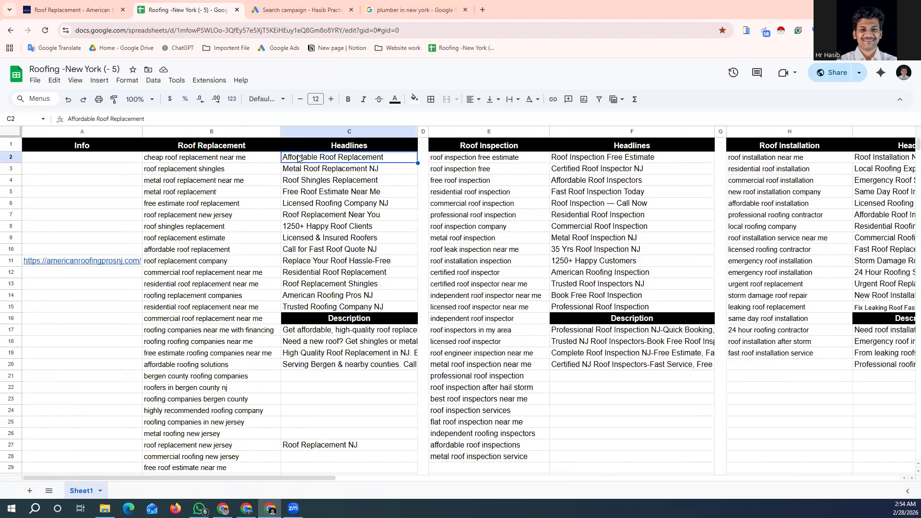
left_click(252, 11)
left_click(320, 308)
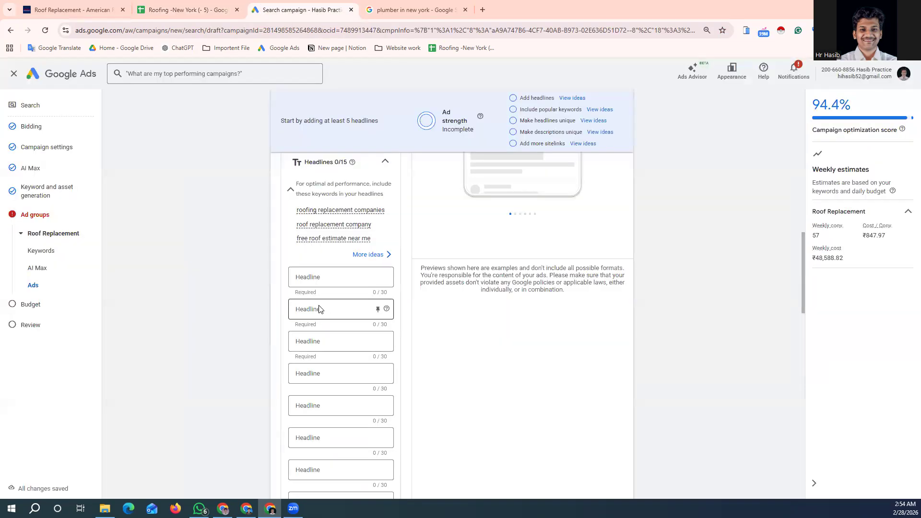
type("Affordable Roof Replacement")
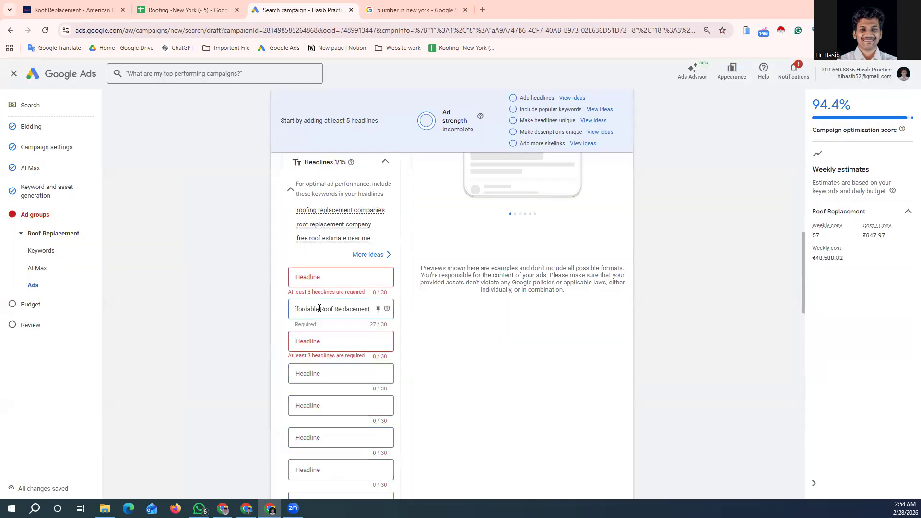
Copy "Metal Roof Replacement NJ" from the sheet into the ad's third headline field.
left_click(187, 10)
left_click(329, 171)
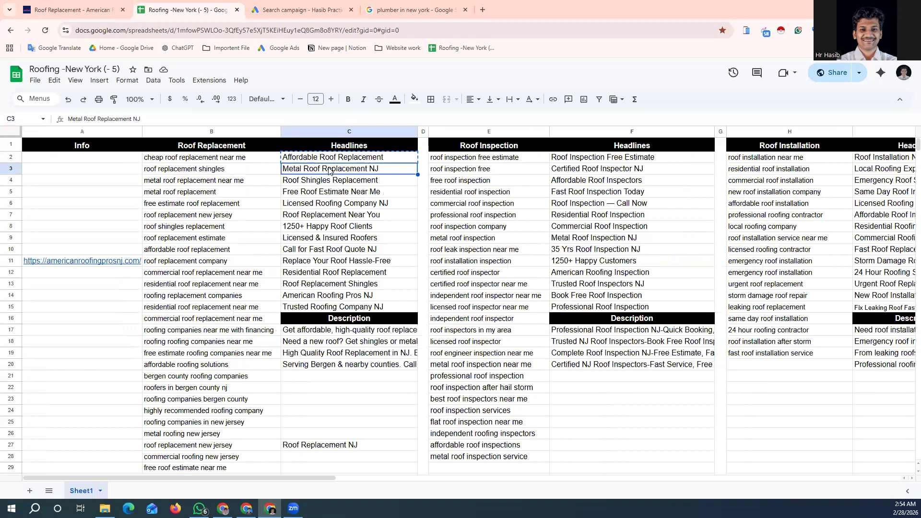
left_click(290, 12)
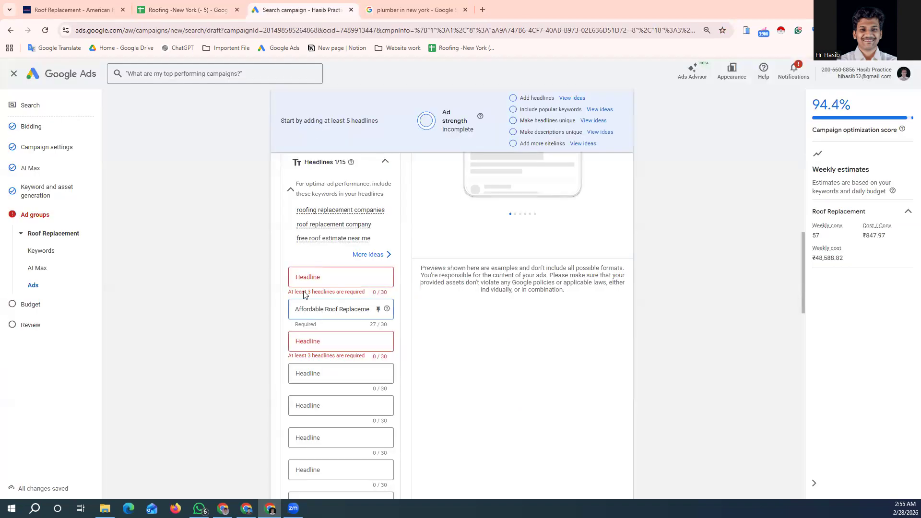
left_click(314, 344)
type("Metal Roof Replacement NJ")
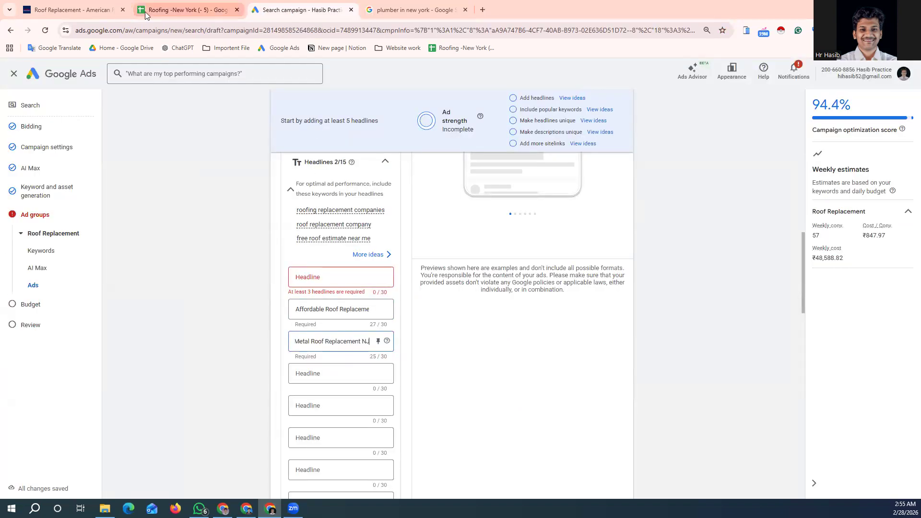
Copy "Roof Shingles Replacement" from the sheet into the ad's fourth headline field.
left_click(187, 10)
left_click(304, 185)
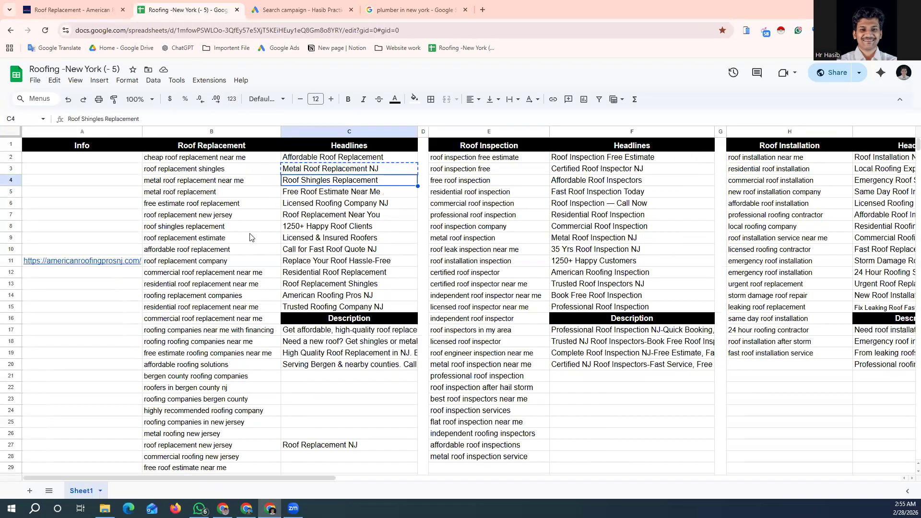
left_click(283, 11)
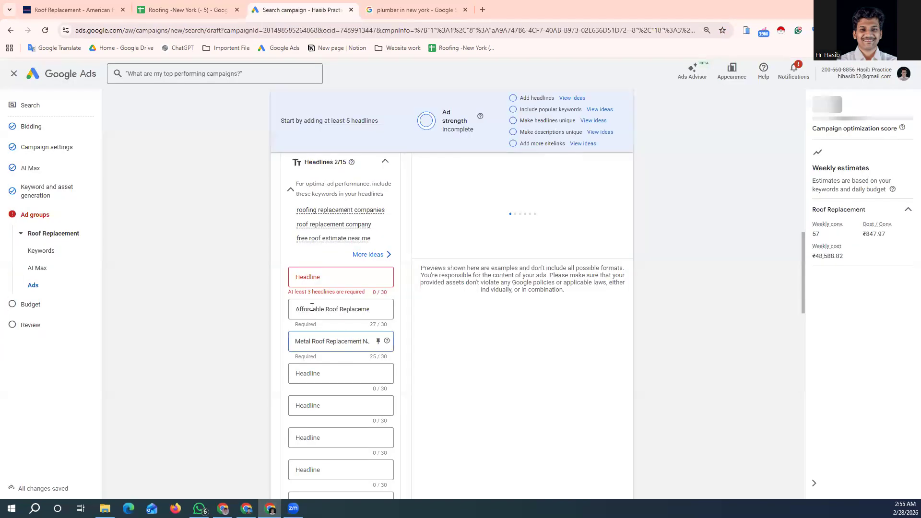
left_click(317, 373)
type("Roof Shingles Replacement")
scroll(321, 340, "down", 1)
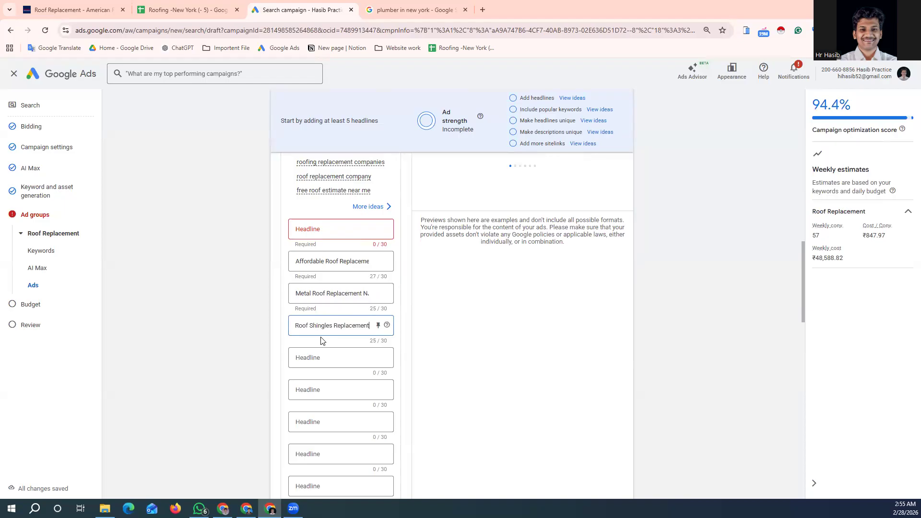
Copy "Free Roof Estimate Near Me" from the sheet into the ad's fifth headline field.
left_click(196, 13)
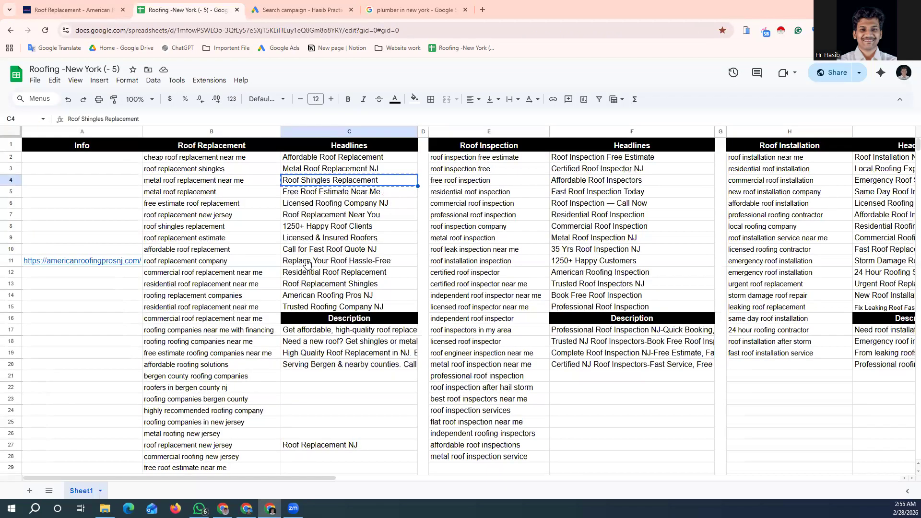
left_click(307, 194)
key("ctrl+c")
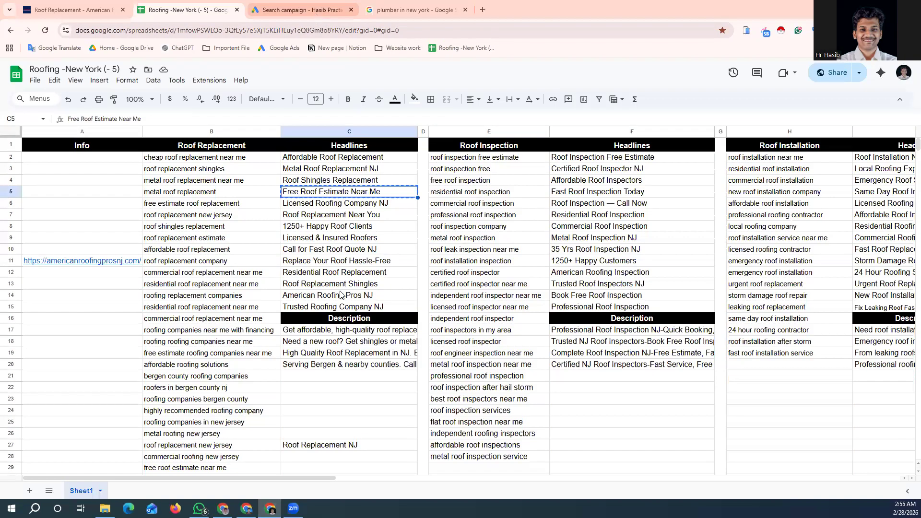
key("ctrl+Tab")
left_click(330, 355)
key("ctrl+v")
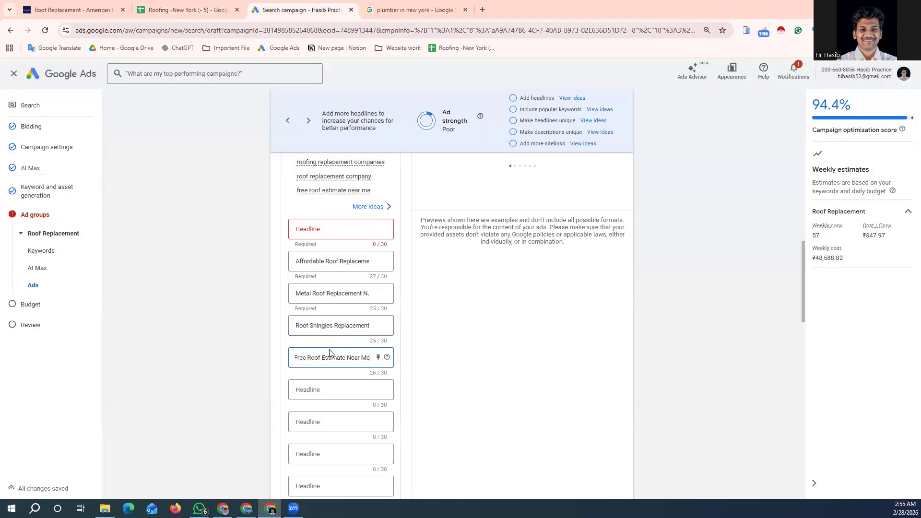
Copy "Licensed Roofing Company NJ" from the sheet into the ad's sixth headline field.
scroll(329, 350, "down", 2)
scroll(330, 350, "down", 1)
left_click(352, 226)
key("ctrl+shift+Tab")
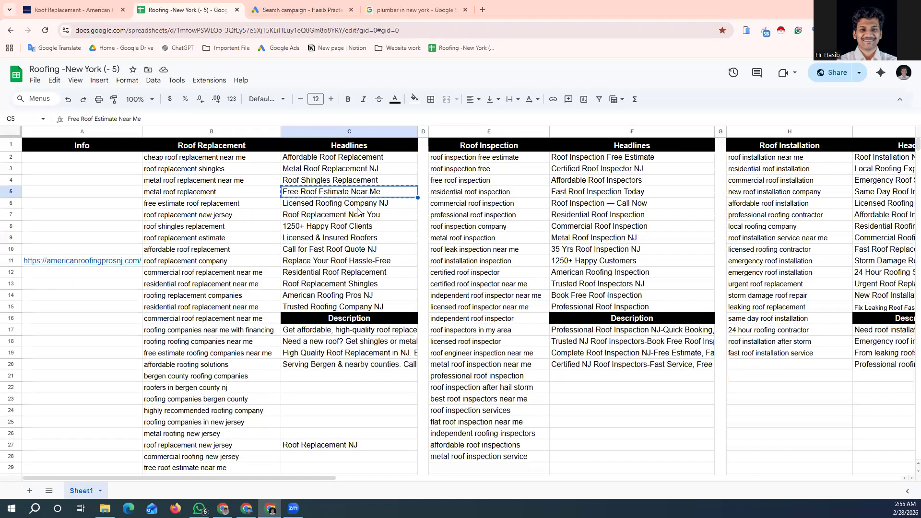
left_click(351, 201)
key("ctrl+c")
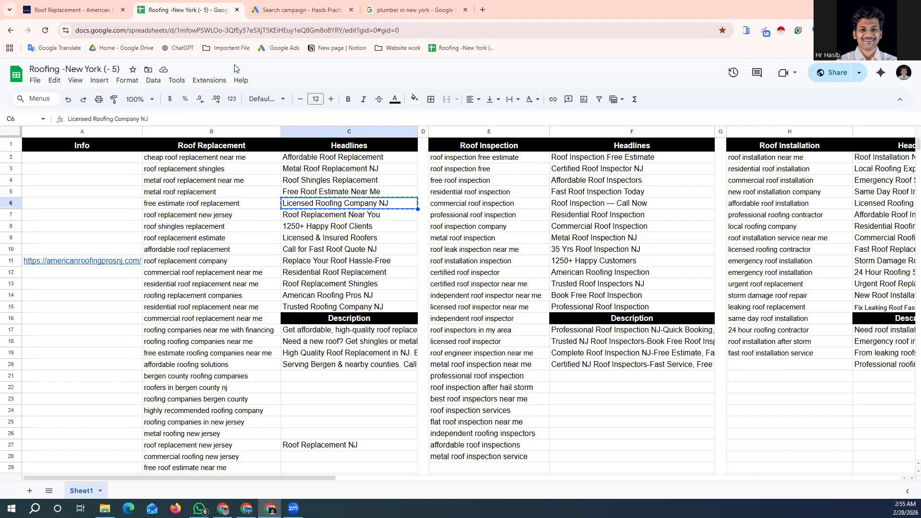
left_click(302, 10)
left_click(331, 245)
key("ctrl+v")
Copy "Roof Replacement Near You" from the sheet into the ad's seventh headline field.
left_click(201, 10)
left_click(300, 216)
key("ctrl+c")
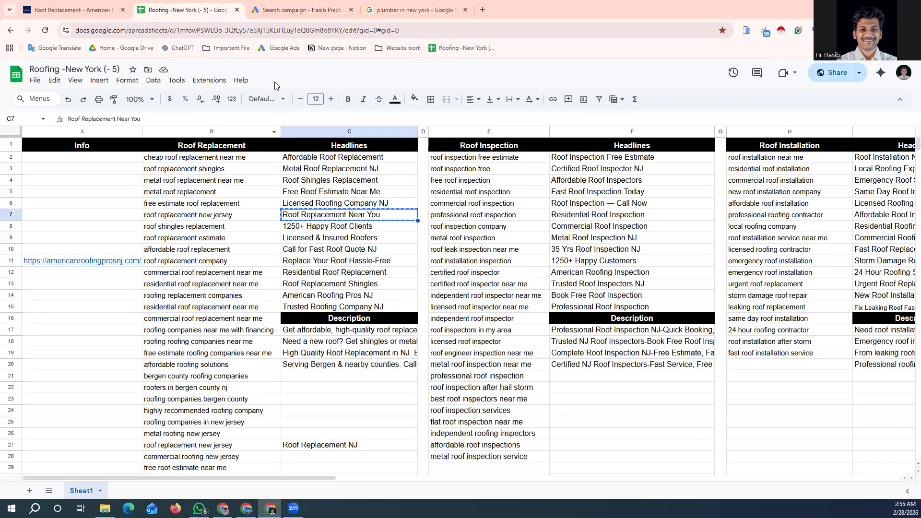
left_click(298, 8)
left_click(330, 280)
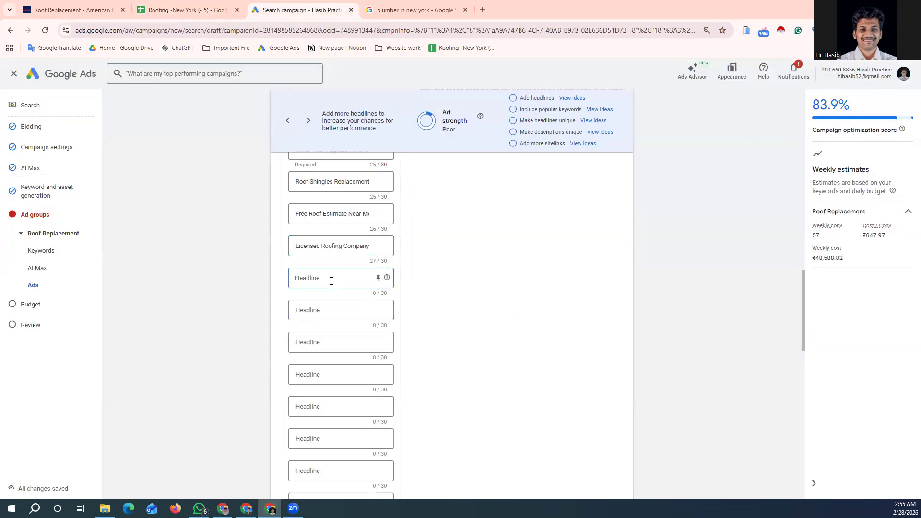
key("ctrl+v")
Copy "1250+ Happy Roof Clients" from the sheet into the ad's eighth headline field.
left_click(211, 9)
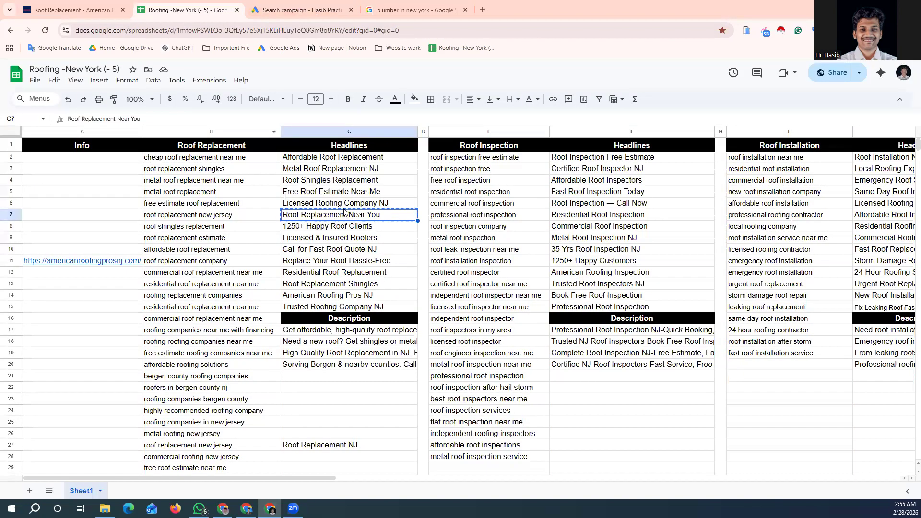
left_click(349, 229)
key("ctrl+c")
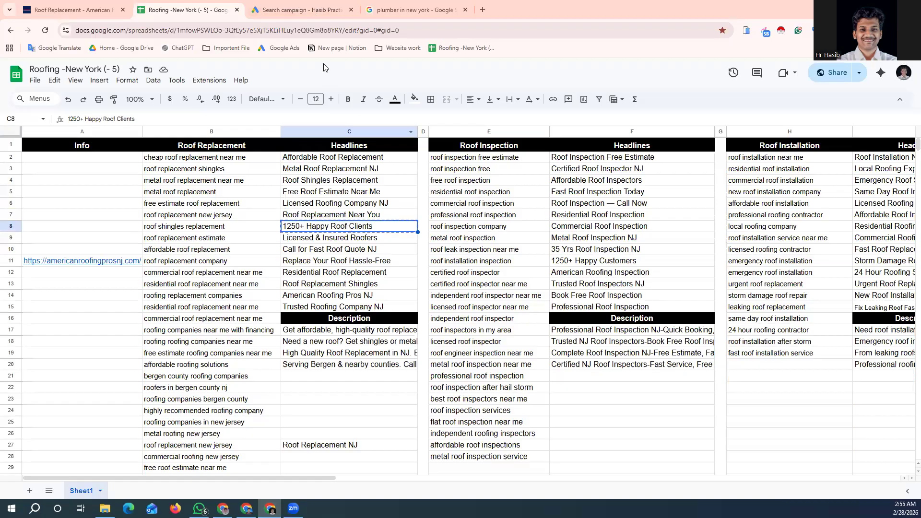
key("ctrl+Tab")
left_click(337, 310)
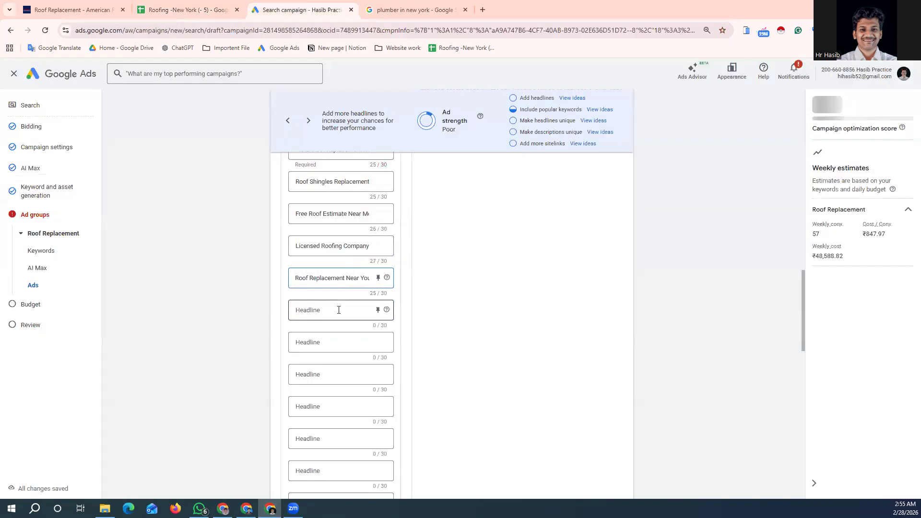
key("ctrl+v")
Copy "Licensed & Insured Roofers" from the sheet into the ad's ninth headline field.
left_click(210, 11)
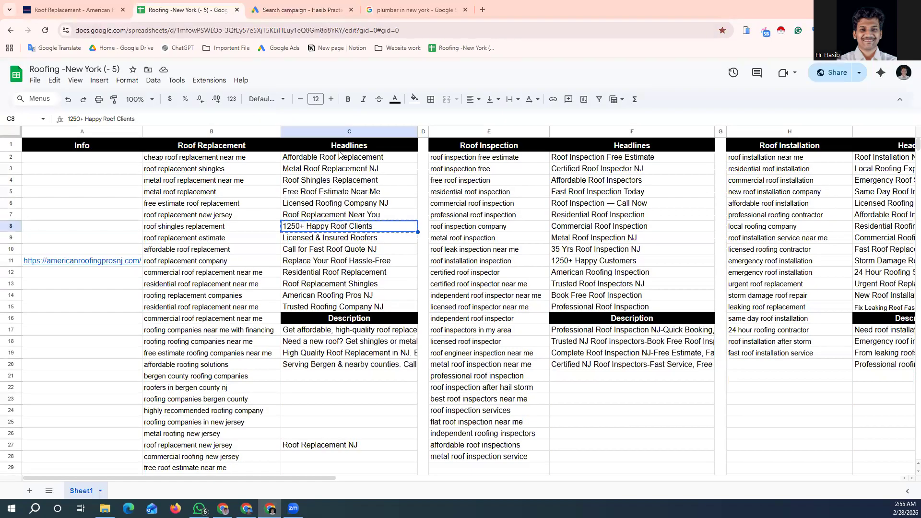
left_click(351, 240)
key("ctrl+c")
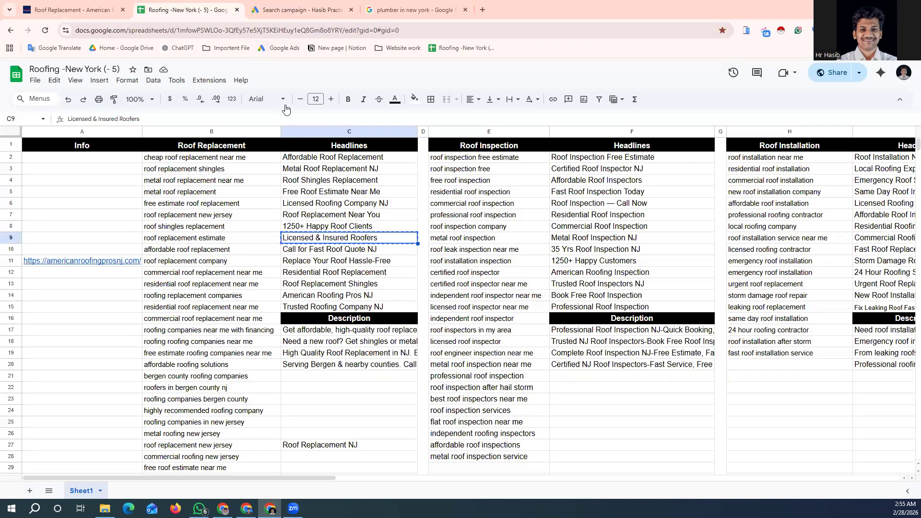
left_click(294, 14)
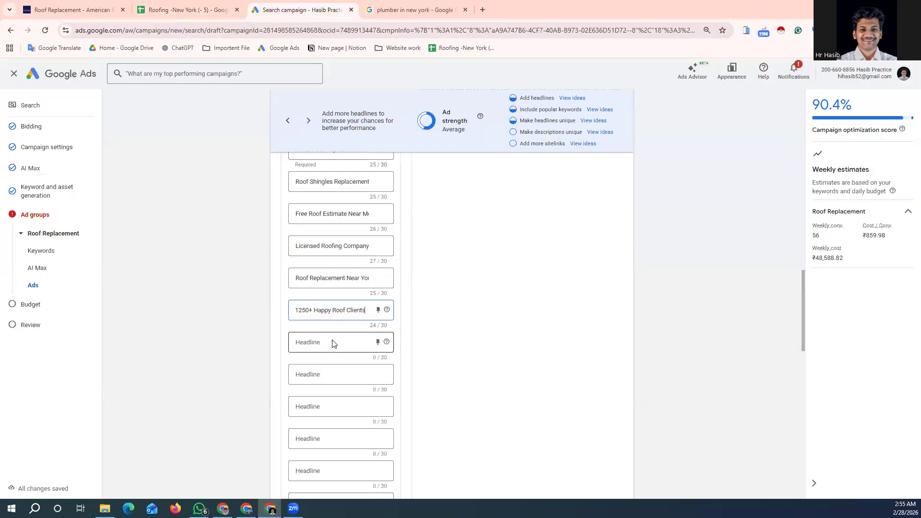
left_click(329, 342)
key("ctrl+v")
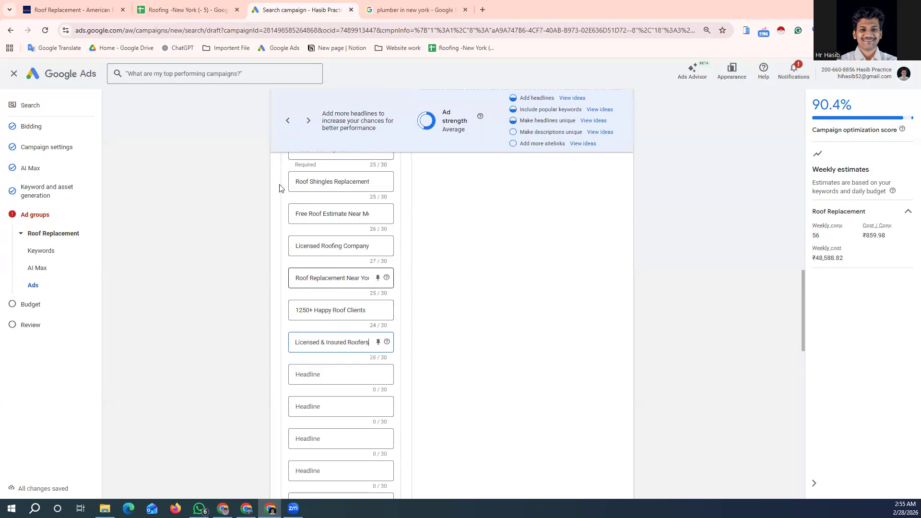
Copy "Call for Fast Roof Quote NJ" from the sheet into the ad's tenth headline field.
left_click(191, 15)
left_click(329, 253)
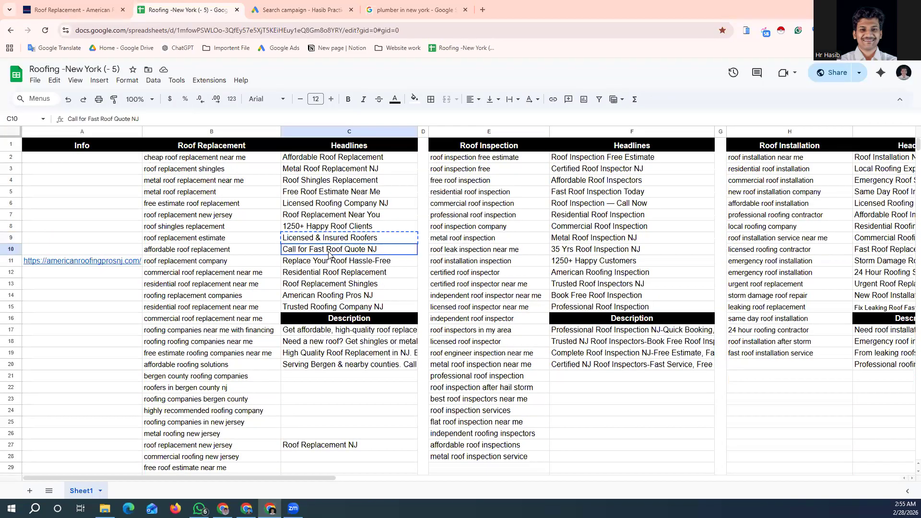
left_click(287, 12)
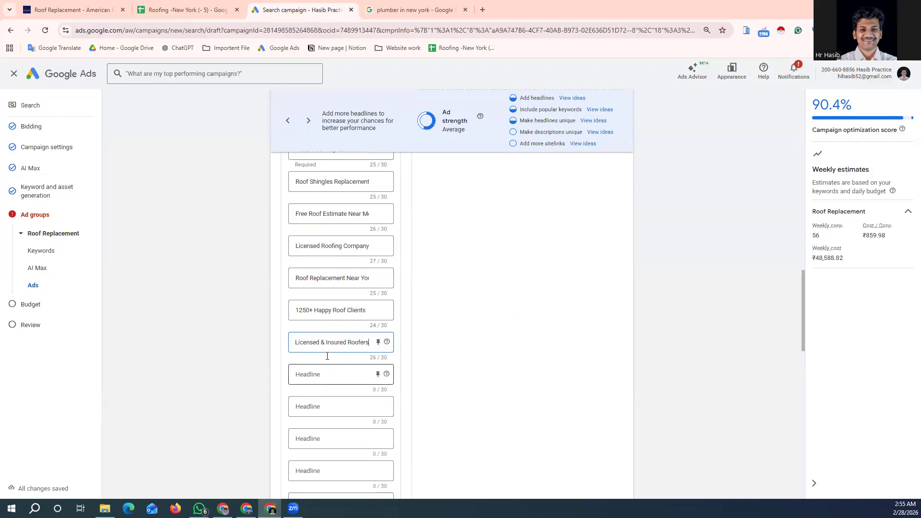
left_click(331, 374)
key("ctrl+v")
Copy "Replace Your Roof Hassle-Free" from the sheet into the ad's eleventh headline field.
scroll(339, 326, "down", 2)
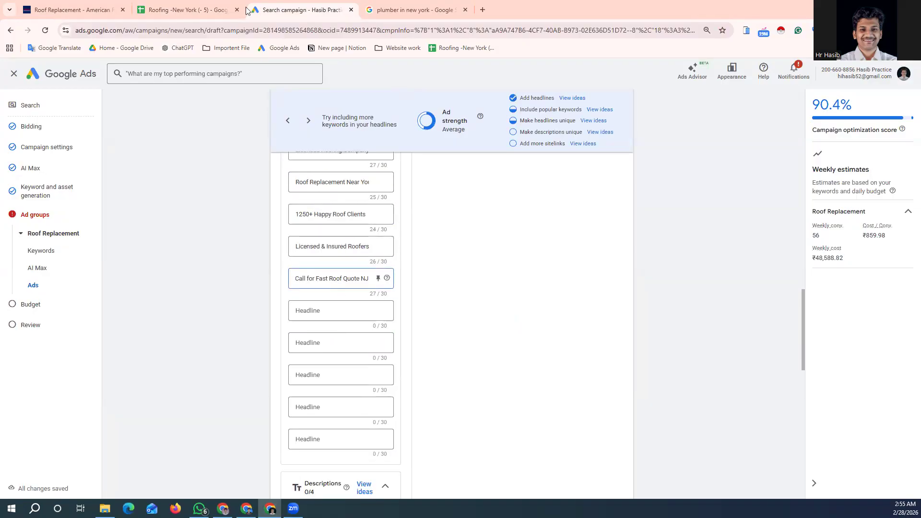
left_click(196, 11)
left_click(317, 262)
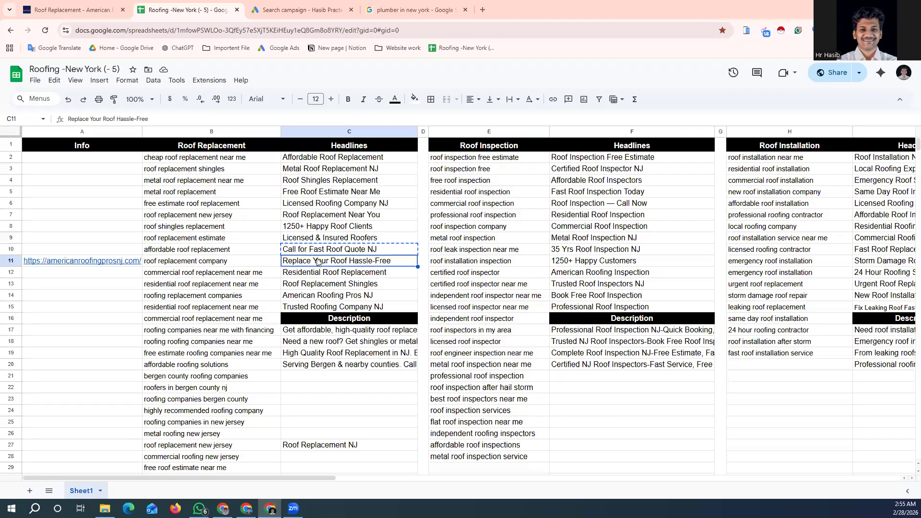
key("ctrl+c")
left_click(271, 12)
left_click(316, 310)
key("ctrl+v")
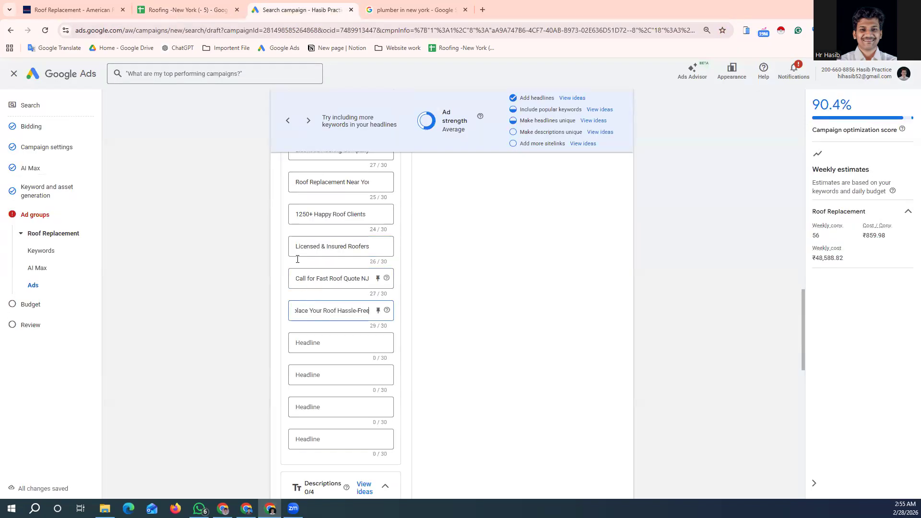
Copy "Residential Roof Replacement" from the sheet into the ad's twelfth headline field.
key("ctrl+shift+Tab")
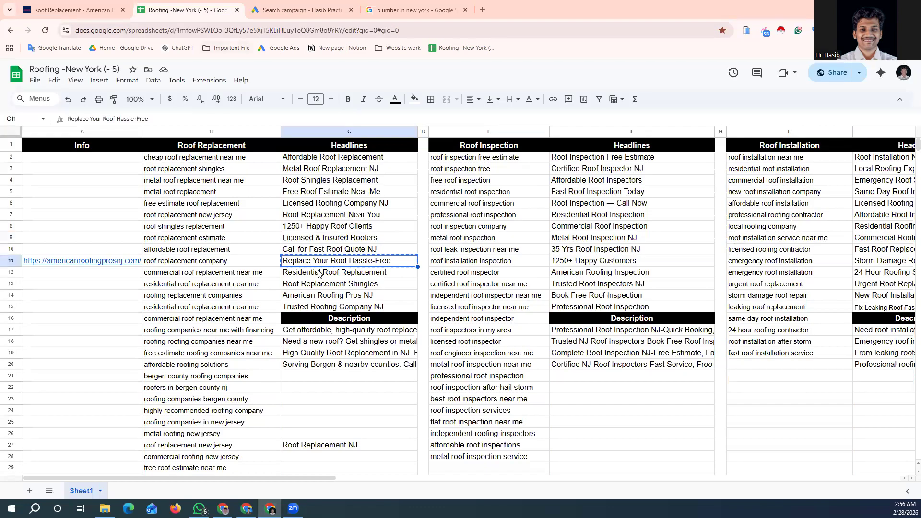
left_click(318, 273)
key("ctrl+c")
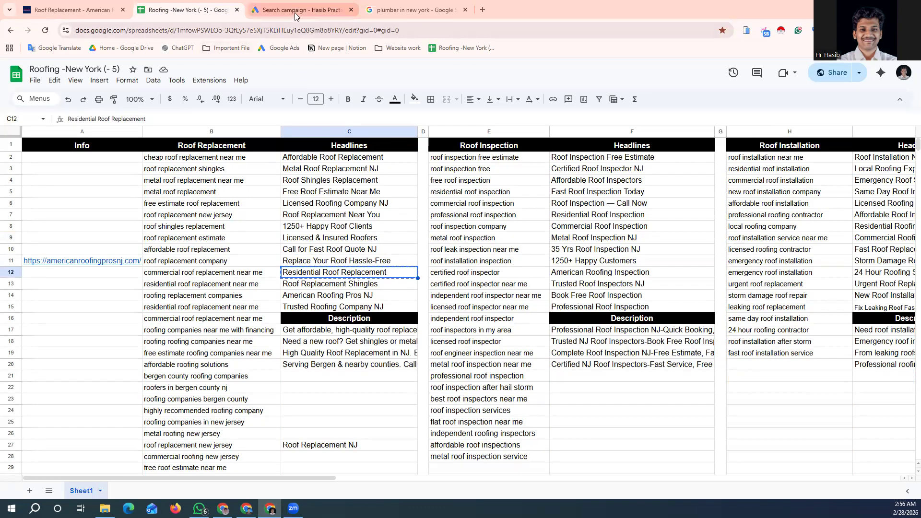
key("ctrl+Tab")
left_click(318, 342)
key("ctrl+v")
Copy "Roof Replacement Shingles" from the sheet into the ad's thirteenth headline field.
left_click(187, 9)
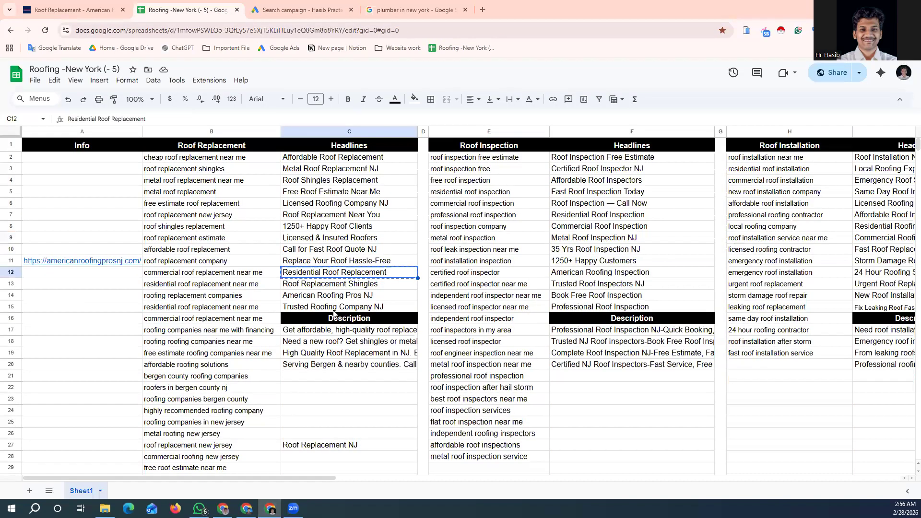
left_click(329, 286)
key("ctrl+c")
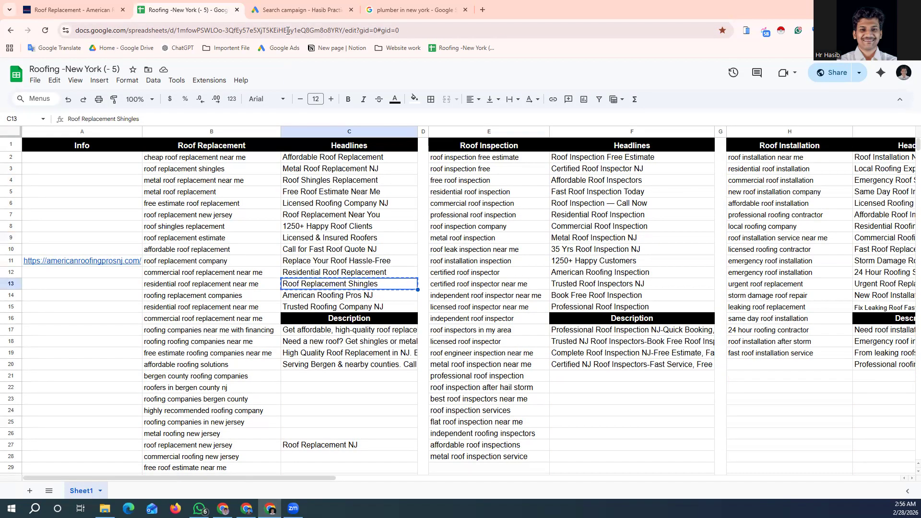
left_click(290, 12)
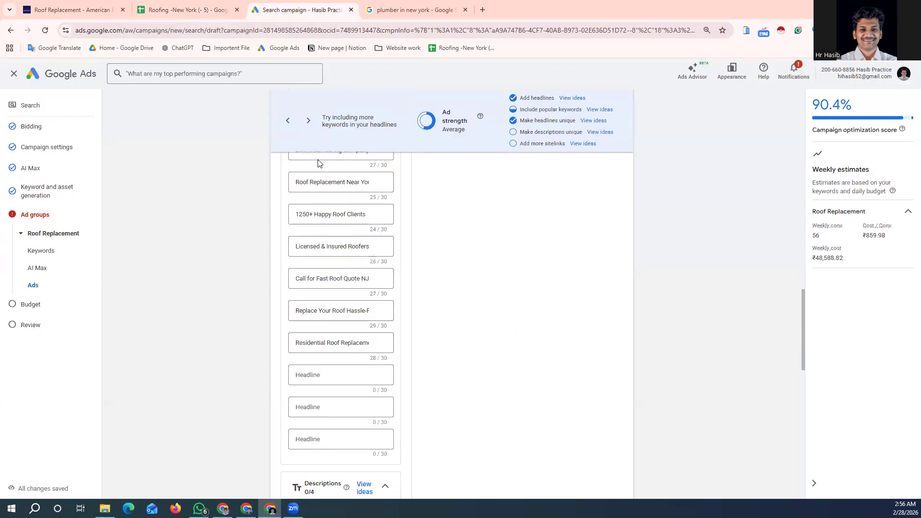
left_click(334, 374)
key("ctrl+v")
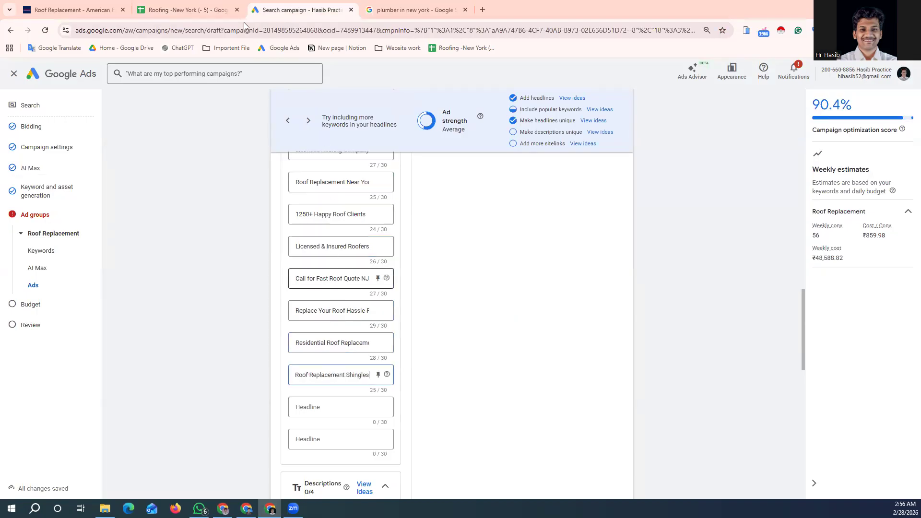
Copy "American Roofing Pros NJ" from the sheet into the ad's fourteenth headline field.
left_click(207, 9)
left_click(343, 298)
key("ctrl+c")
left_click(286, 10)
left_click(344, 404)
key("ctrl+v")
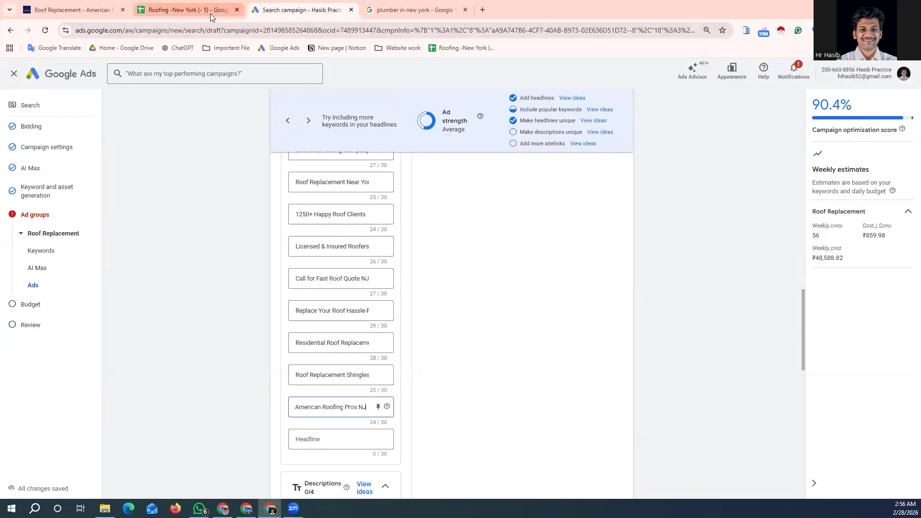
Copy "Trusted Roofing Company NJ" from the sheet into the ad's fifteenth headline field.
left_click(210, 10)
left_click(318, 308)
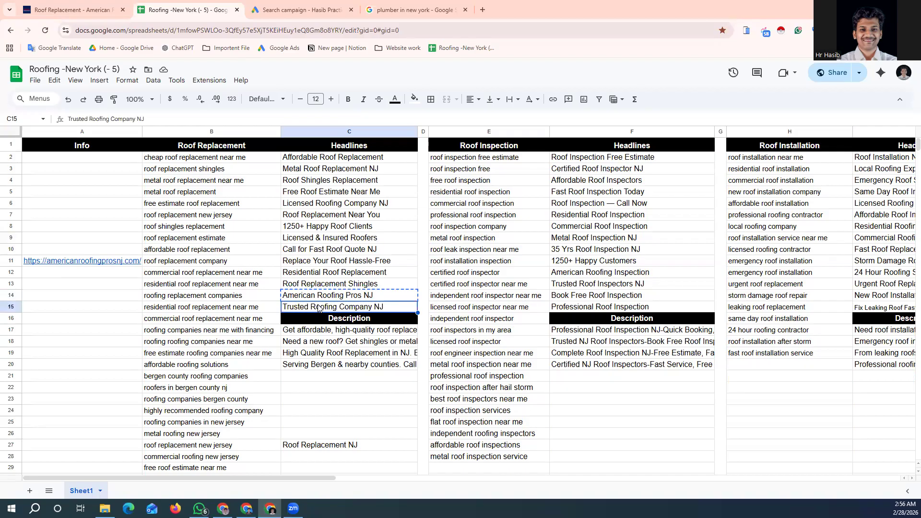
left_click(301, 9)
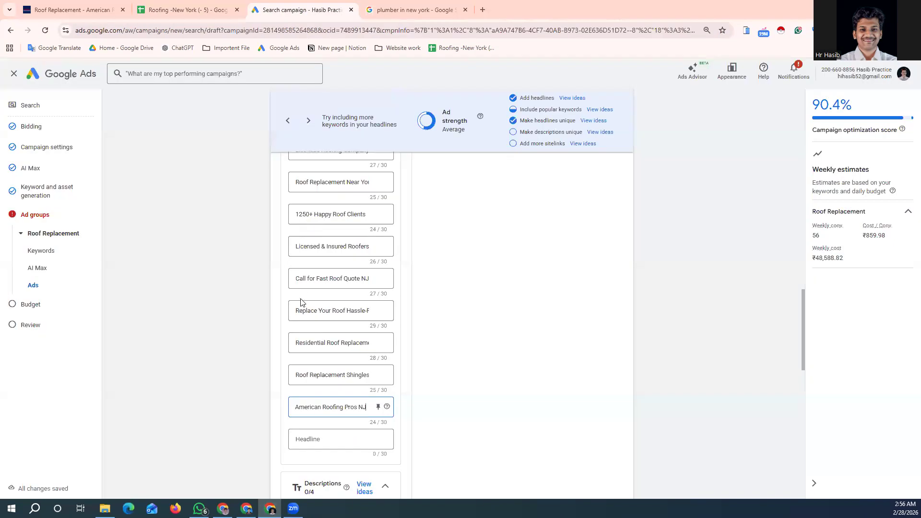
left_click(328, 439)
key("ctrl+v")
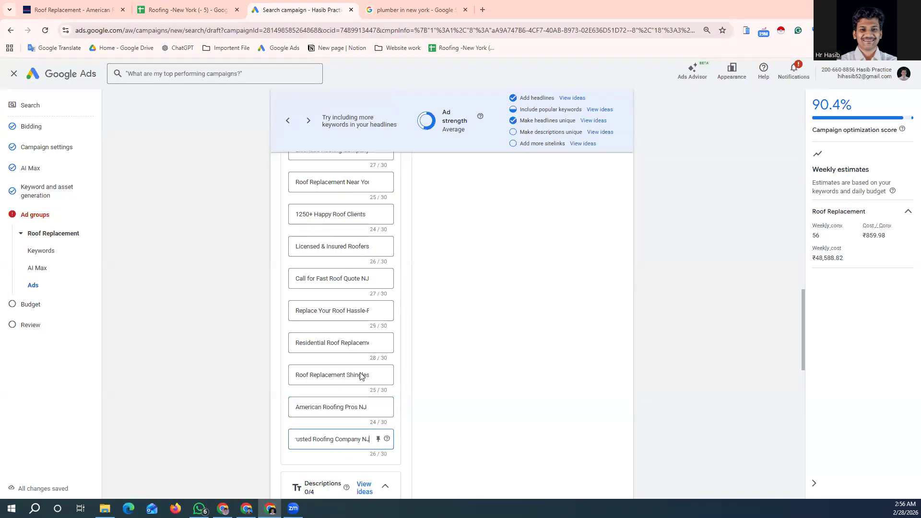
Start a keyword insertion in the ad's empty first headline field.
scroll(354, 344, "up", 3)
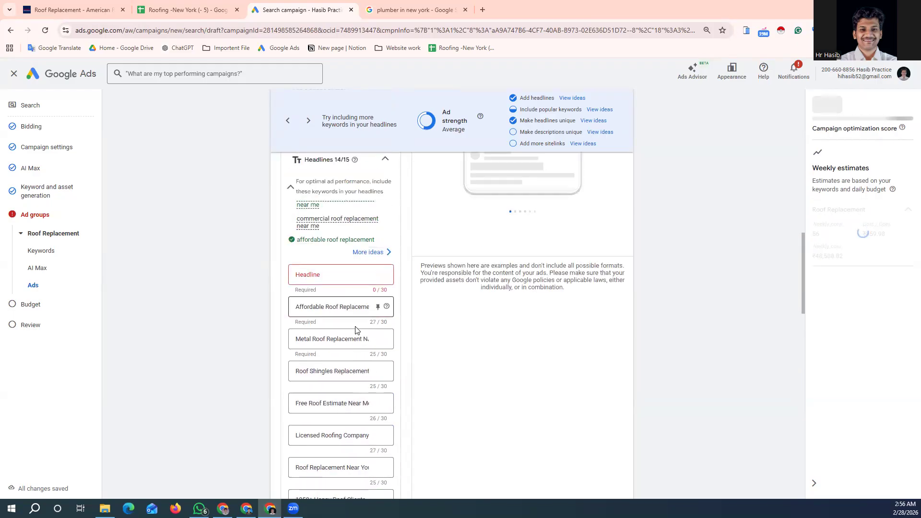
left_click(319, 274)
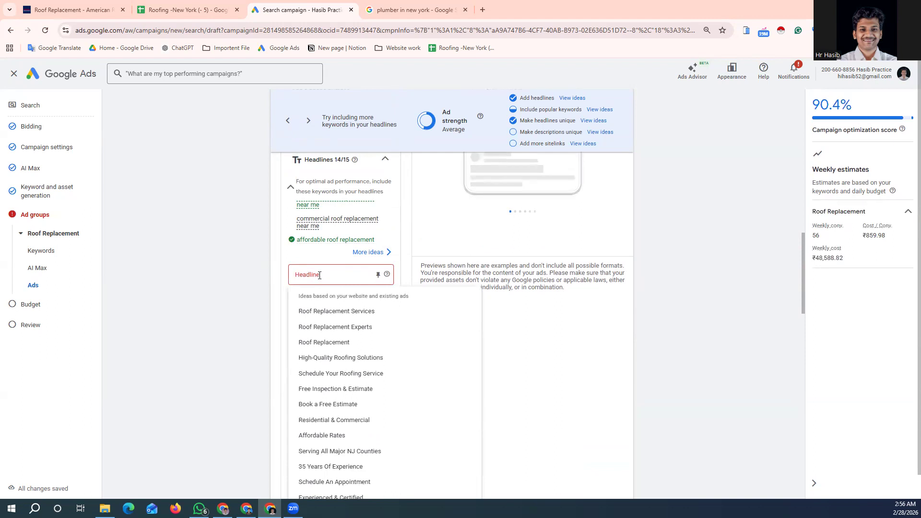
type("{")
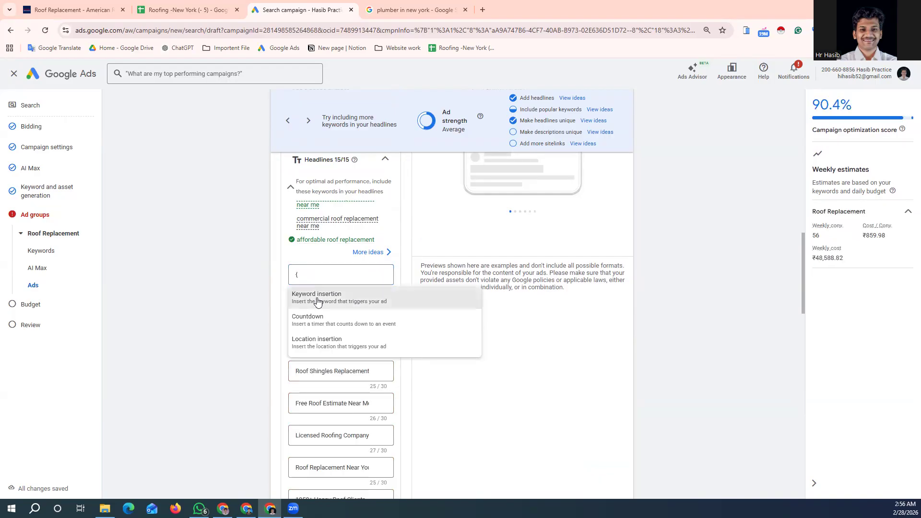
left_click(316, 297)
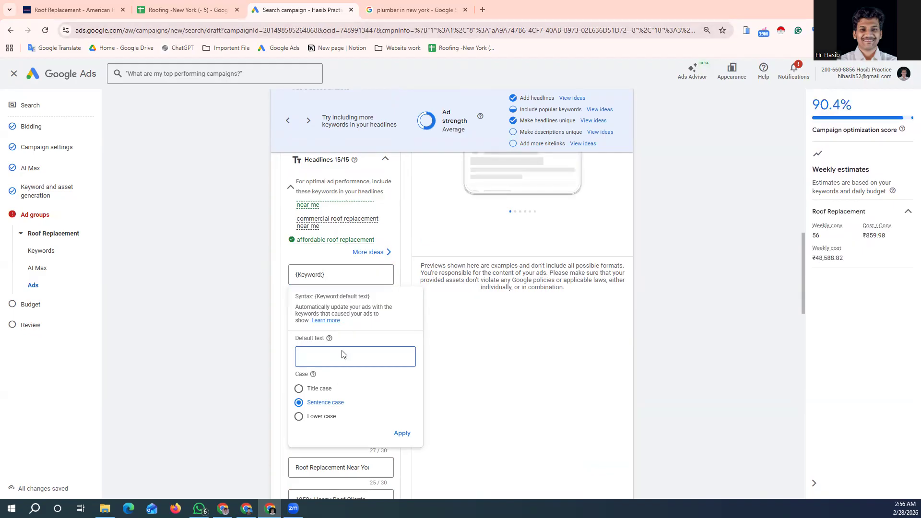
Copy "Roof Replacement NJ" from the sheet as the keyword insertion's default text and apply it to the first headline.
left_click(192, 10)
left_click_drag(352, 158, 362, 309)
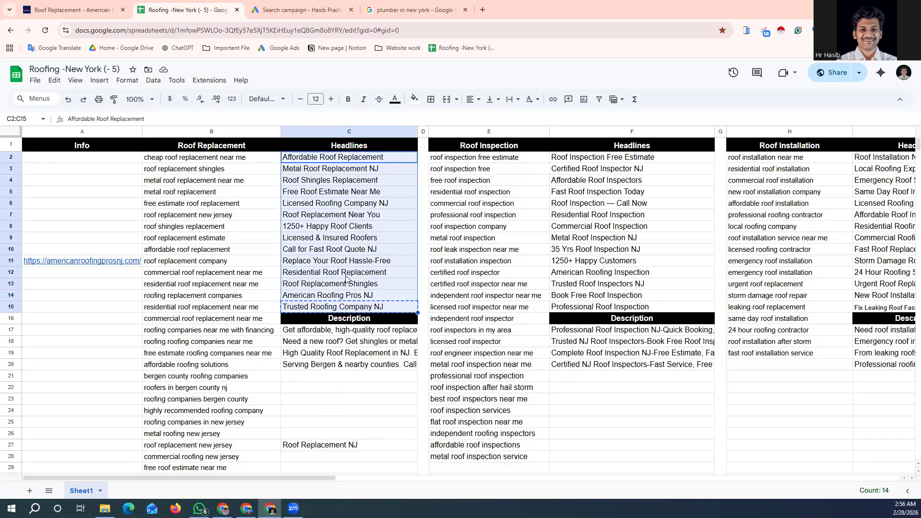
left_click(333, 413)
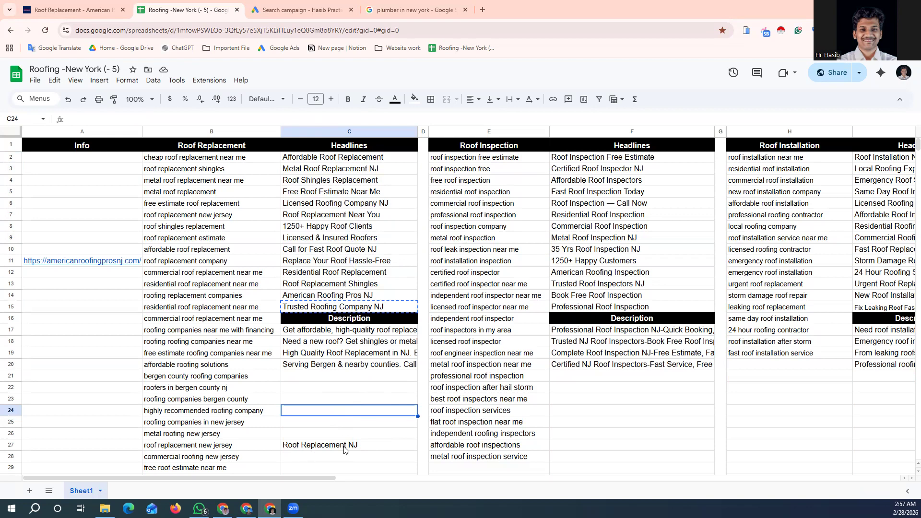
left_click(344, 449)
key("ctrl+c")
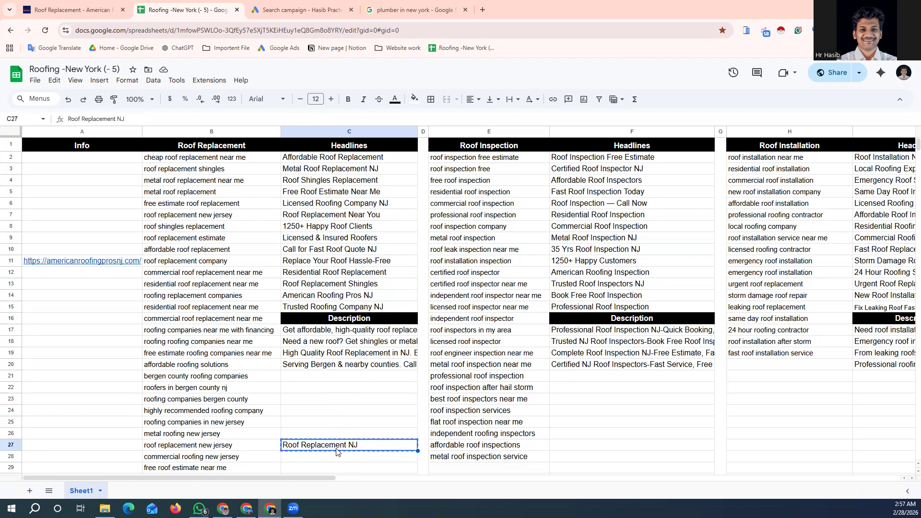
left_click(297, 10)
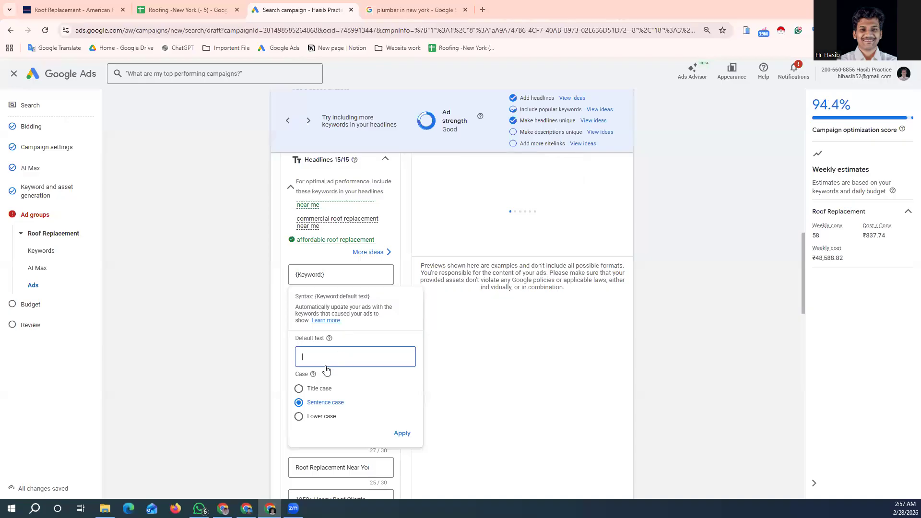
key("ctrl+v")
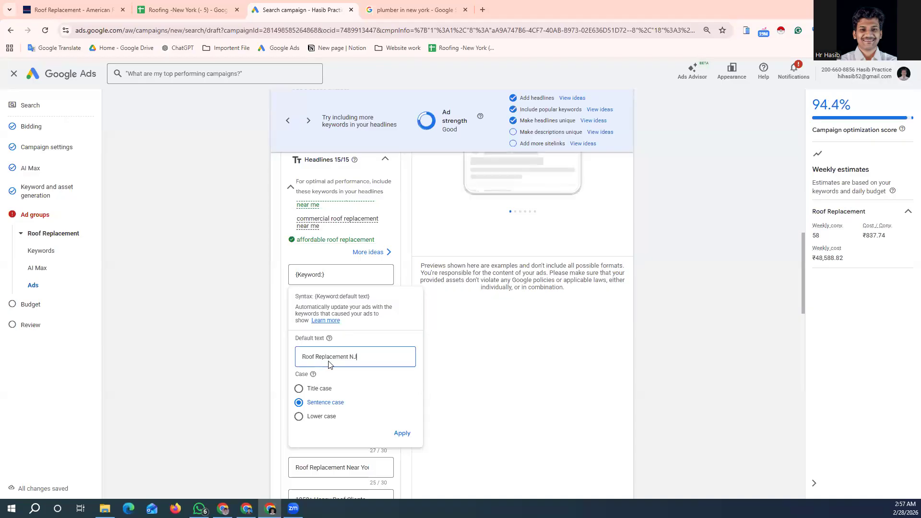
left_click(402, 434)
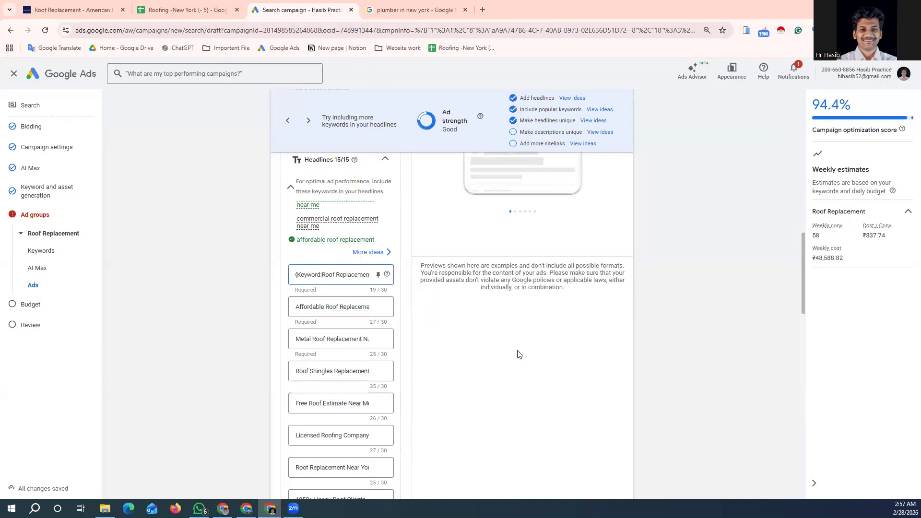
scroll(435, 135, "up", 3)
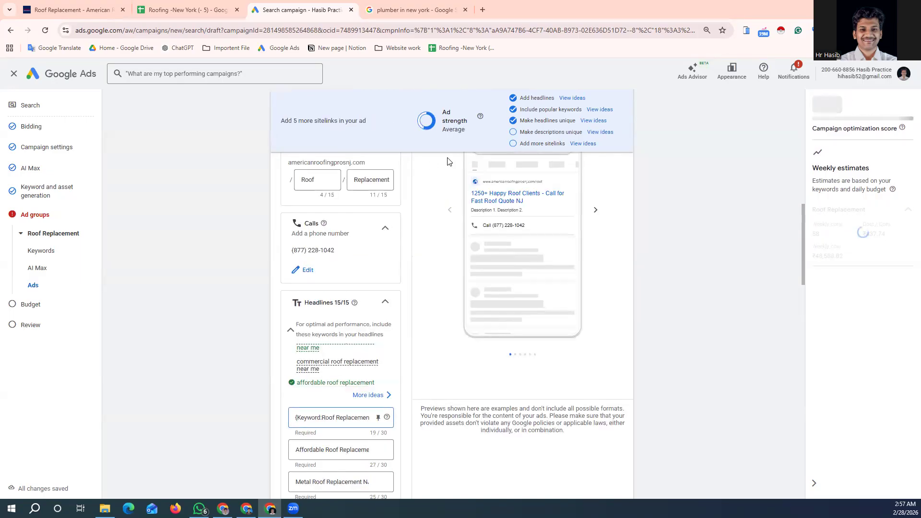
scroll(427, 173, "down", 10)
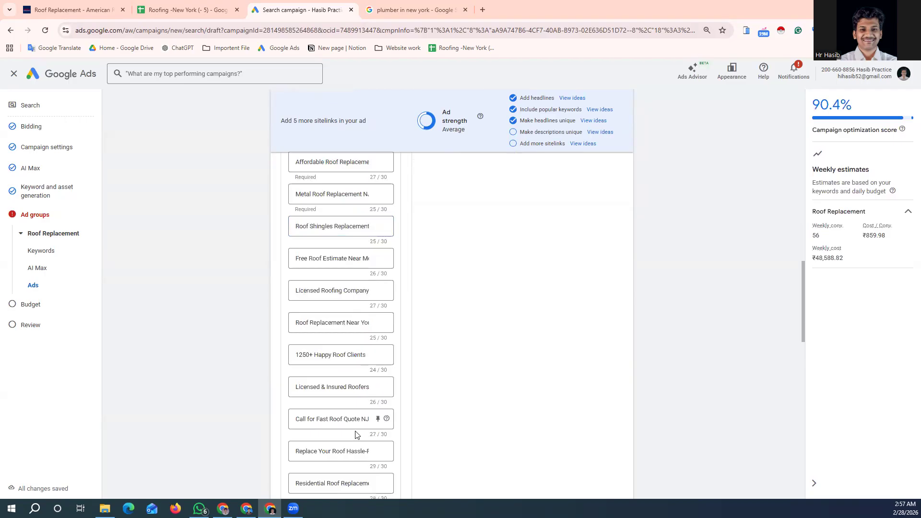
scroll(329, 427, "down", 1)
scroll(434, 309, "up", 7)
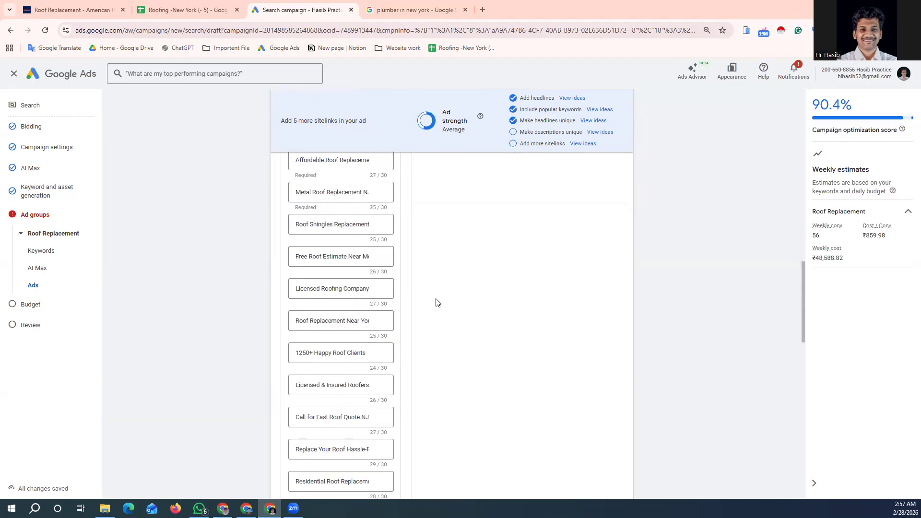
Review the suggested headlines and popular keywords offered for the ad, leaving the fifteen headlines as they are.
scroll(437, 303, "up", 2)
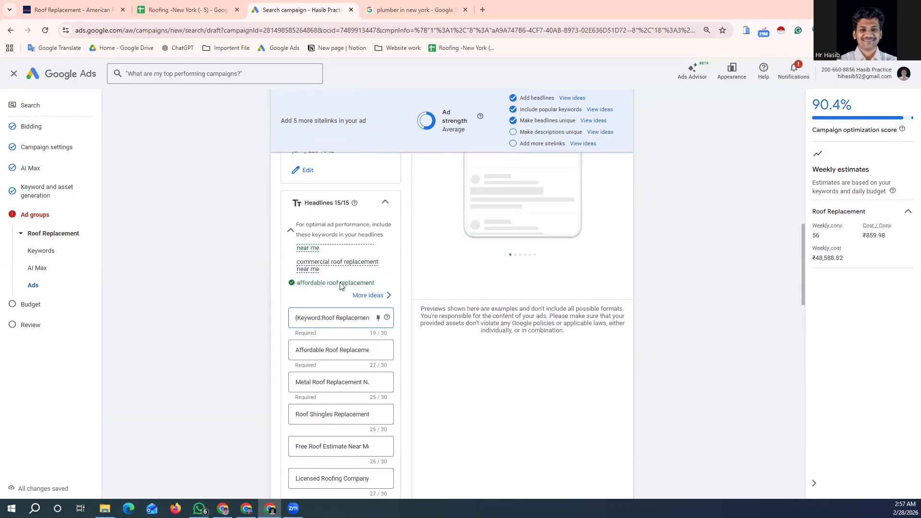
left_click(369, 295)
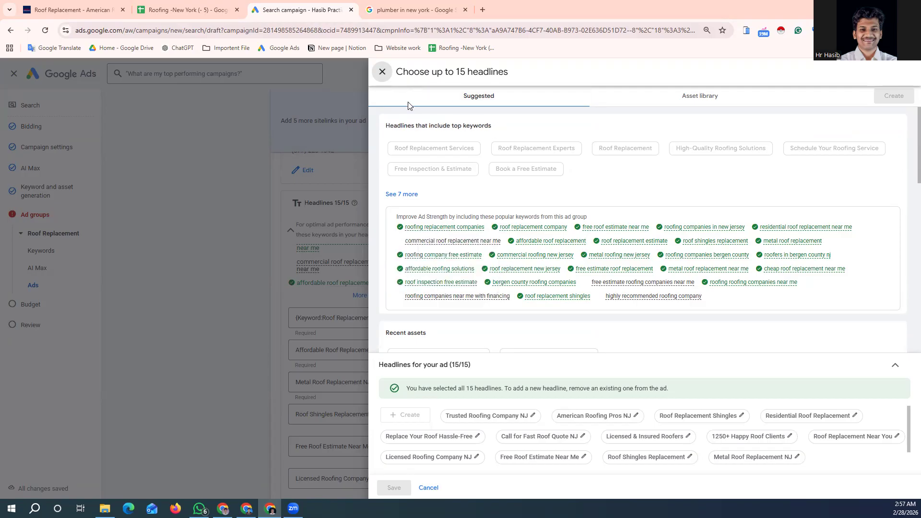
left_click(381, 71)
Add two more description fields to the Roof Replacement ad.
scroll(384, 291, "down", 10)
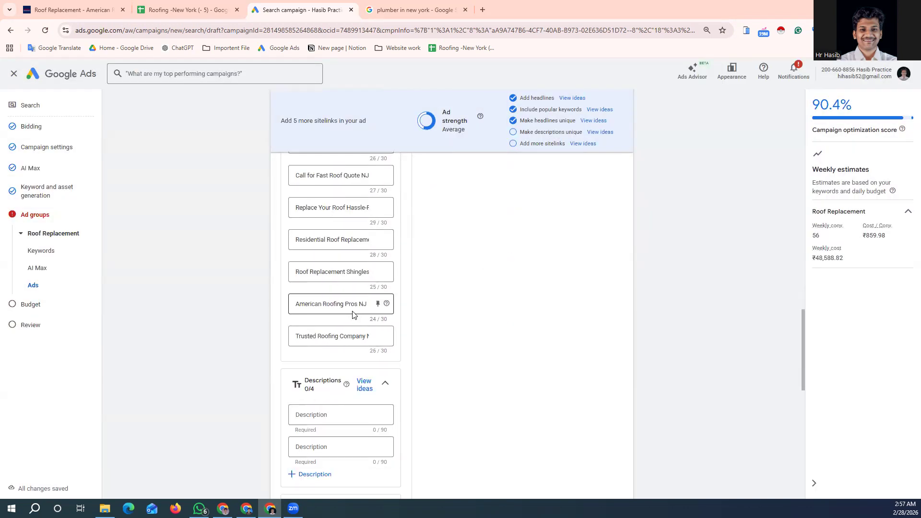
scroll(352, 314, "down", 3)
left_click(304, 330)
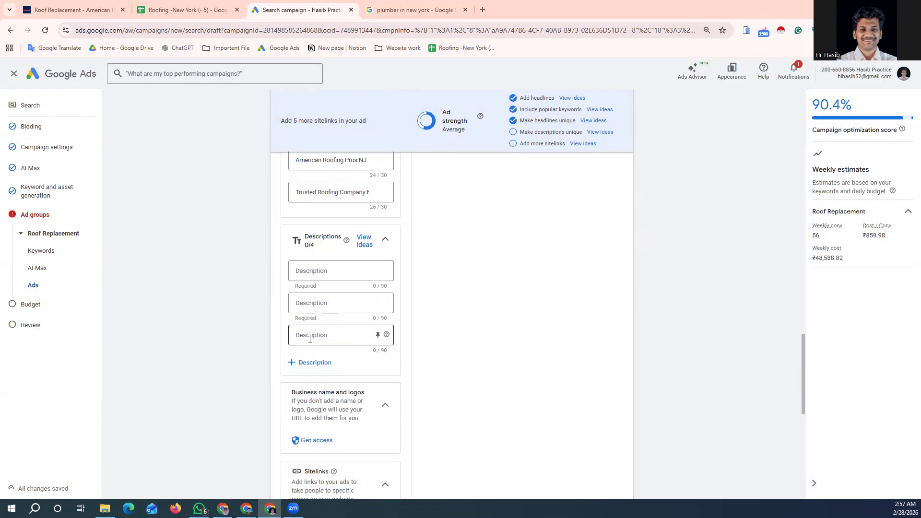
left_click(315, 362)
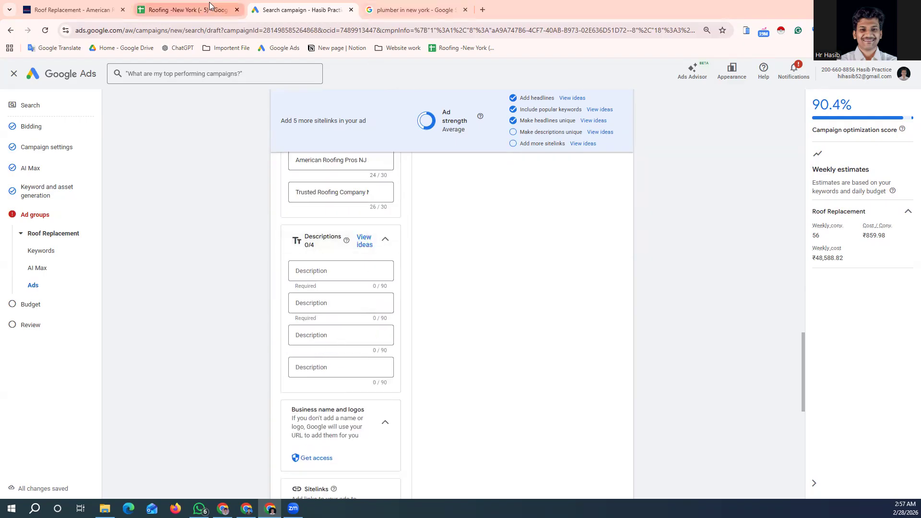
Copy "Get affordable, high-quality roof replacement with free inspection & fast installation" from the sheet into the ad's first description field.
left_click(186, 10)
left_click(369, 330)
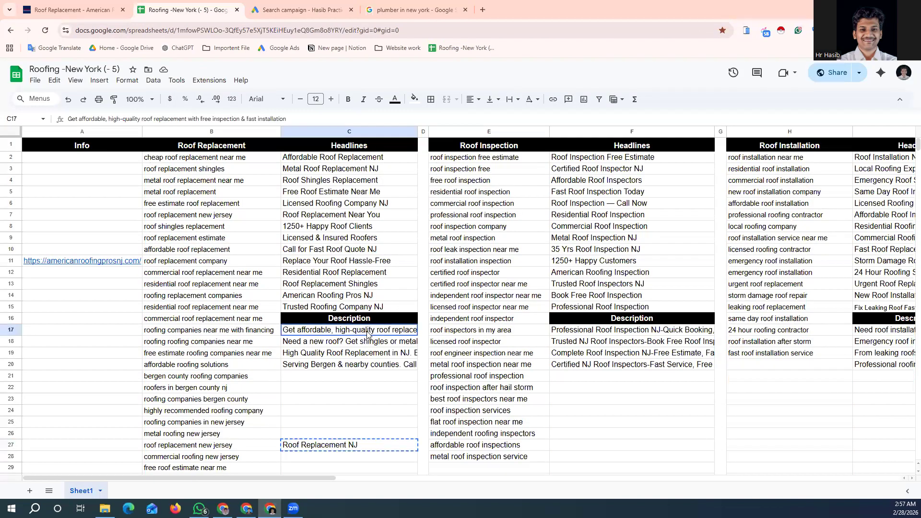
key("ctrl+c")
left_click(303, 10)
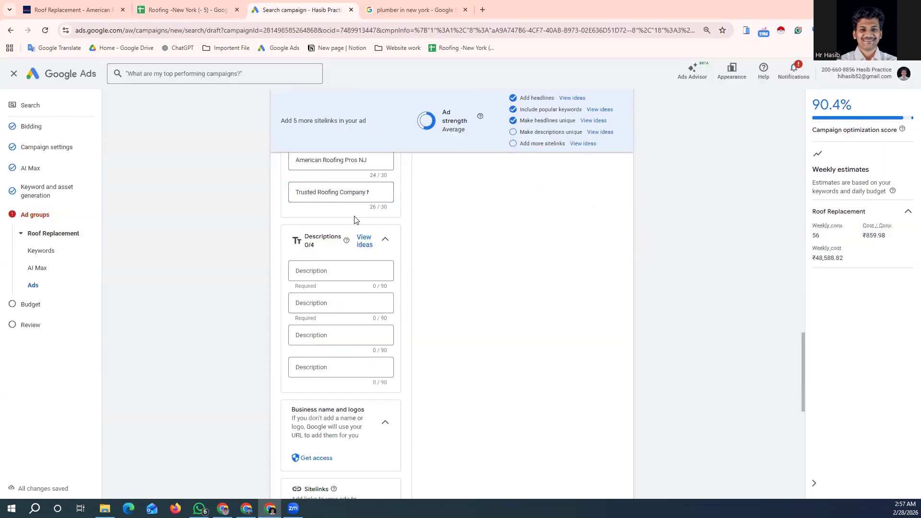
left_click(339, 271)
key("ctrl+v")
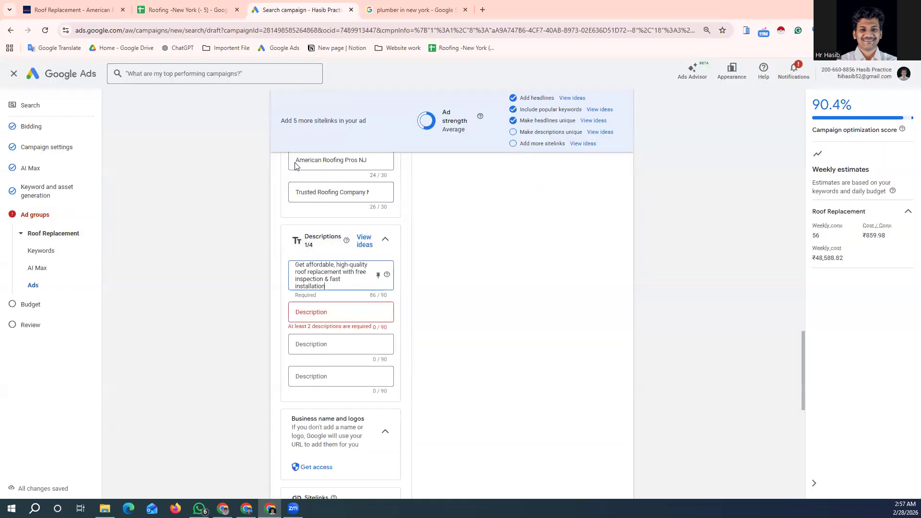
Copy "Need a new roof? Get shingles or metal replacement with a free quote in your local area." from the sheet into the second description field.
left_click(196, 12)
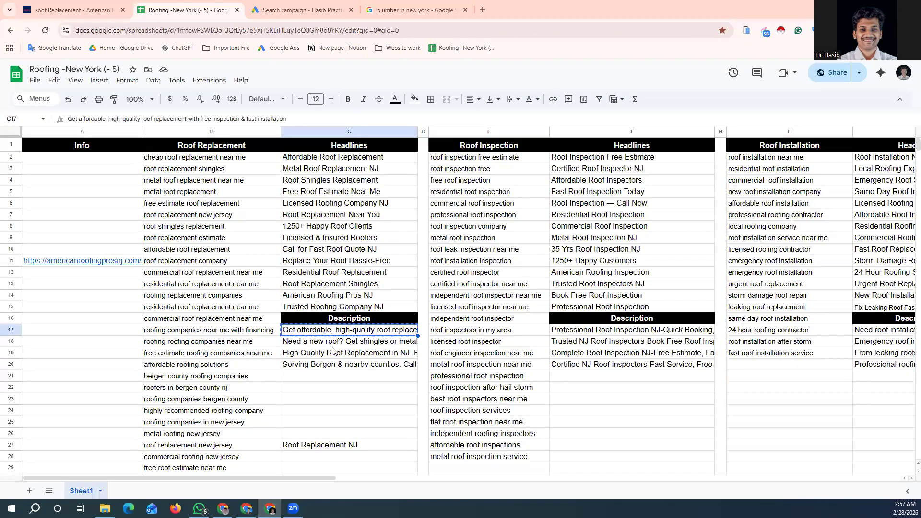
left_click(331, 343)
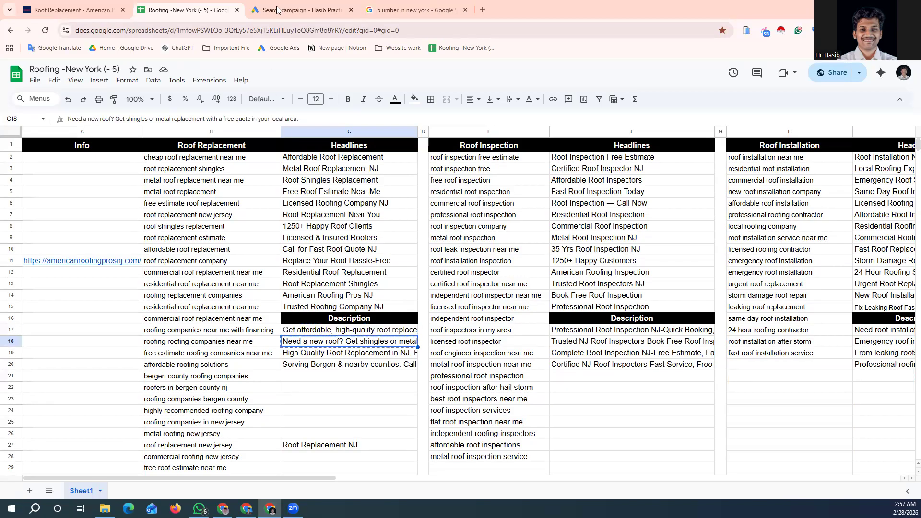
left_click(279, 11)
left_click(325, 311)
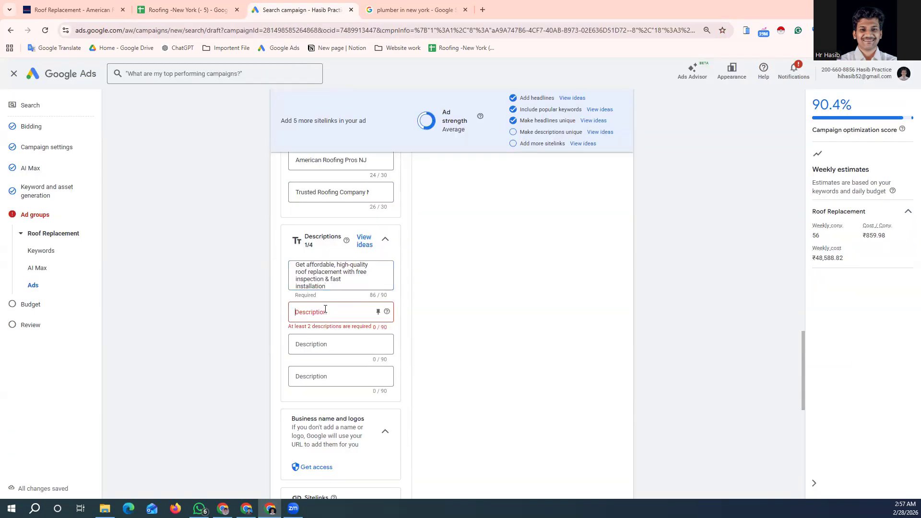
key("ctrl+v")
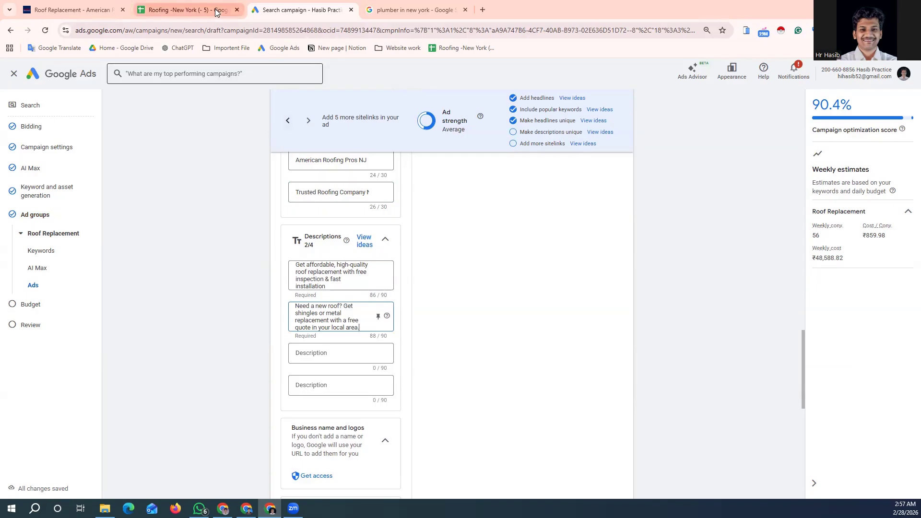
Copy "High Quality Roof Replacement in NJ. Emergency Service Always Available" from the sheet into the ad's third description field.
left_click(185, 10)
left_click(320, 357)
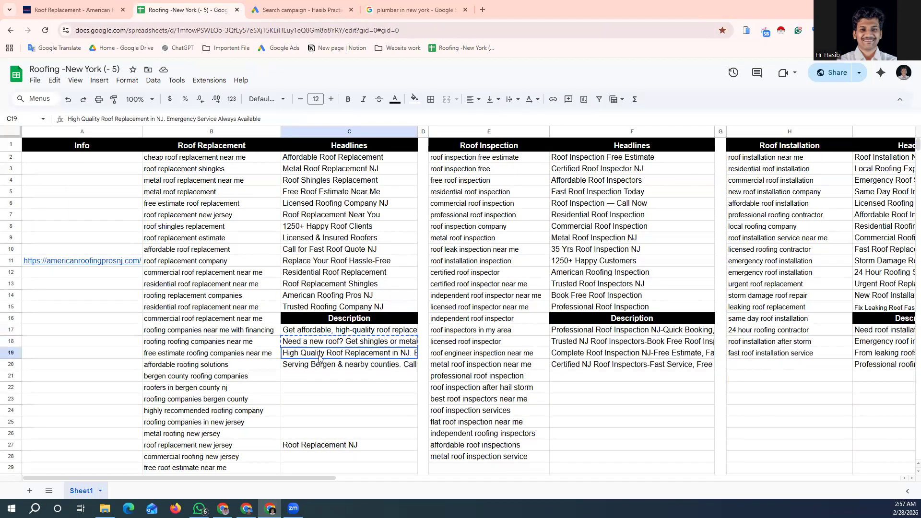
key("ctrl+c")
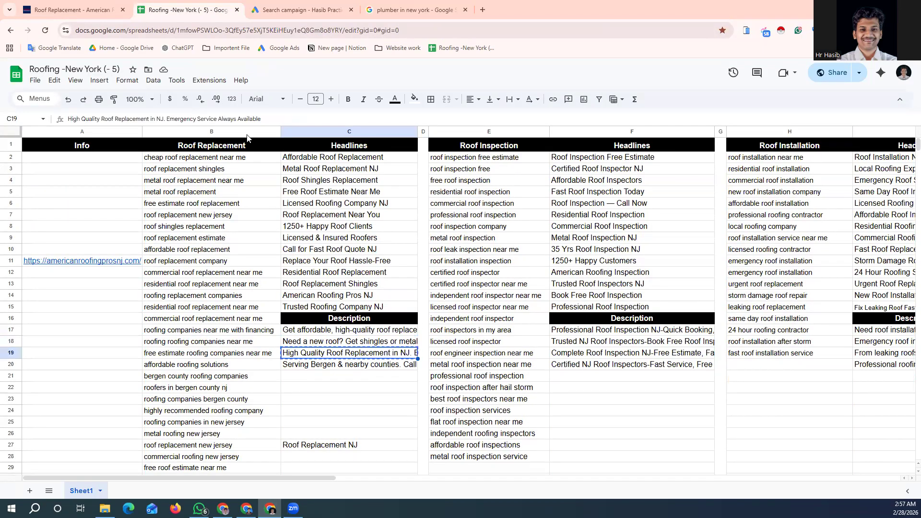
left_click(305, 10)
left_click(316, 352)
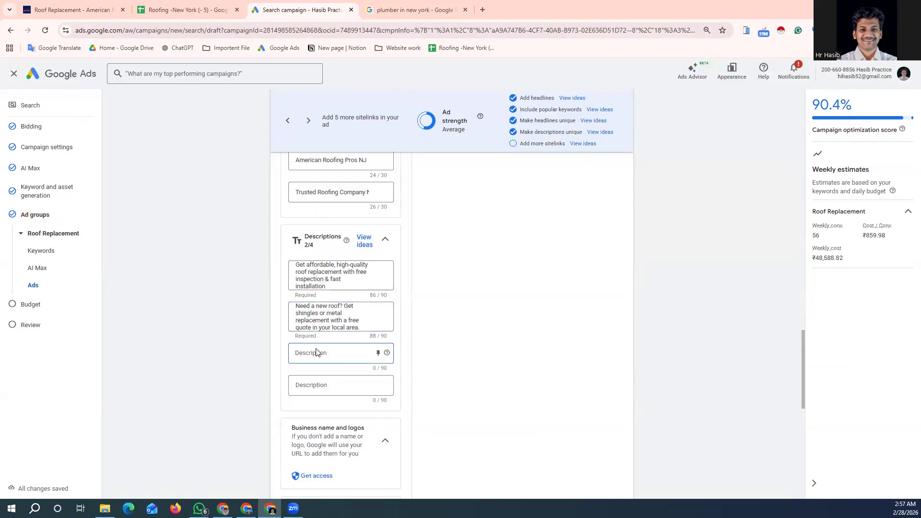
key("ctrl+v")
Copy "Serving Bergen & nearby counties. Call now for a free roof estimate from local experts." from the sheet into the fourth description field.
left_click(205, 7)
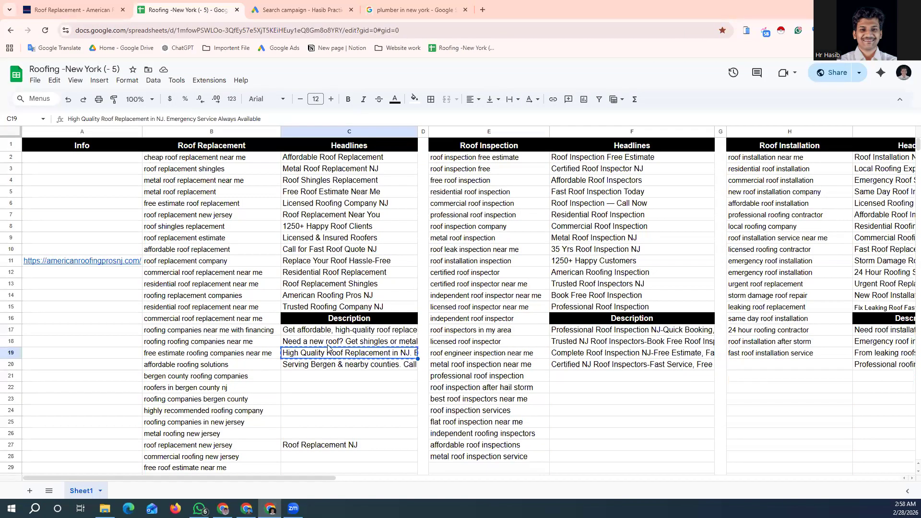
left_click(329, 369)
key("ctrl+c")
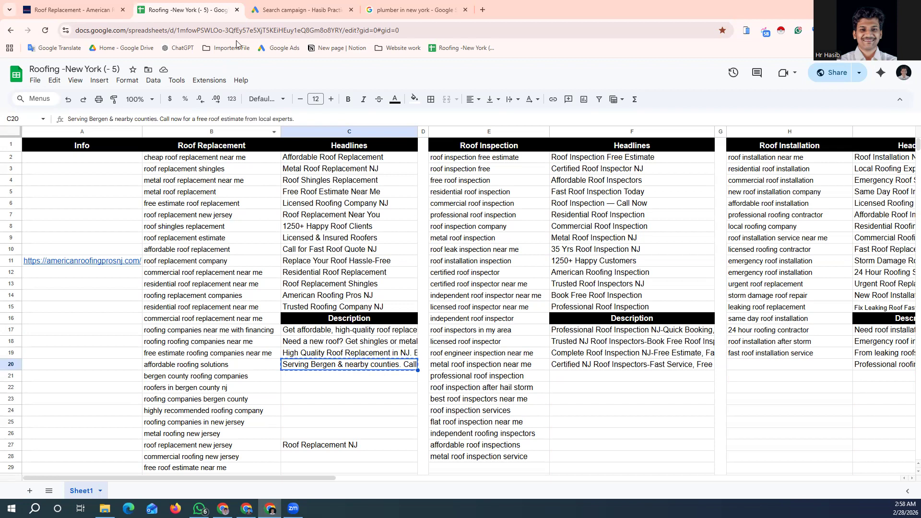
left_click(285, 11)
left_click(327, 391)
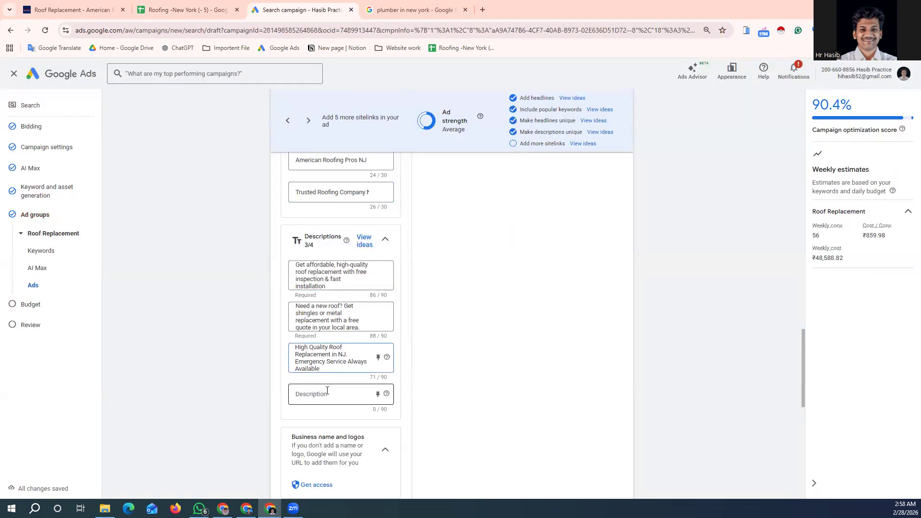
key("ctrl+v")
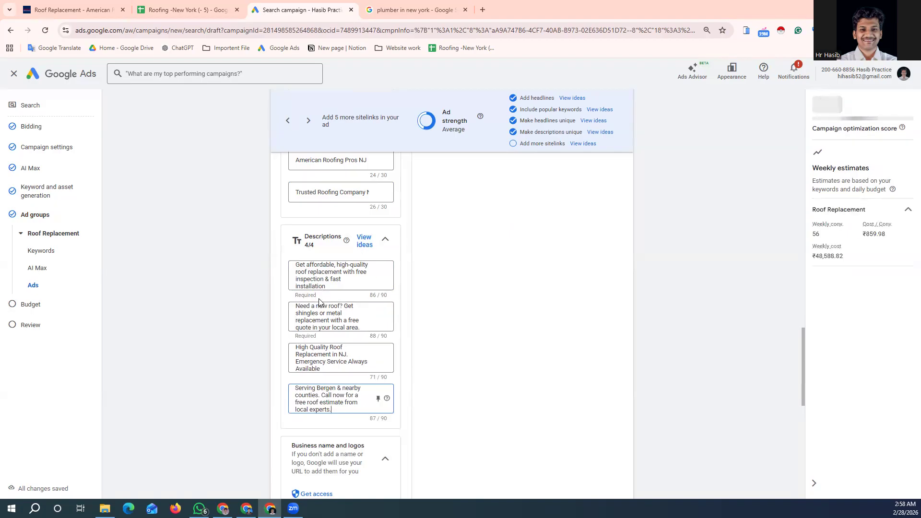
Start creating the first sitelink for the Roof Replacement ad.
scroll(337, 294, "up", 10)
scroll(337, 295, "up", 5)
scroll(338, 295, "down", 9)
scroll(337, 295, "down", 4)
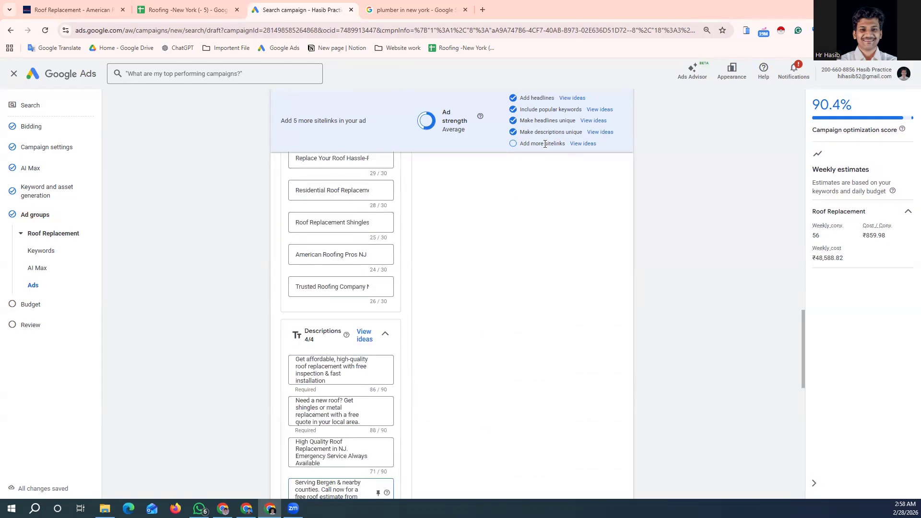
scroll(355, 318, "down", 3)
scroll(346, 318, "down", 5)
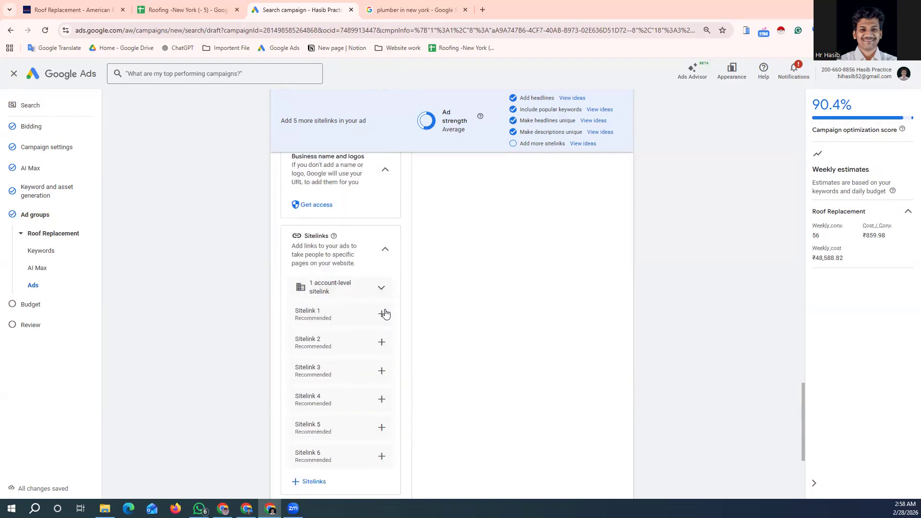
left_click(382, 314)
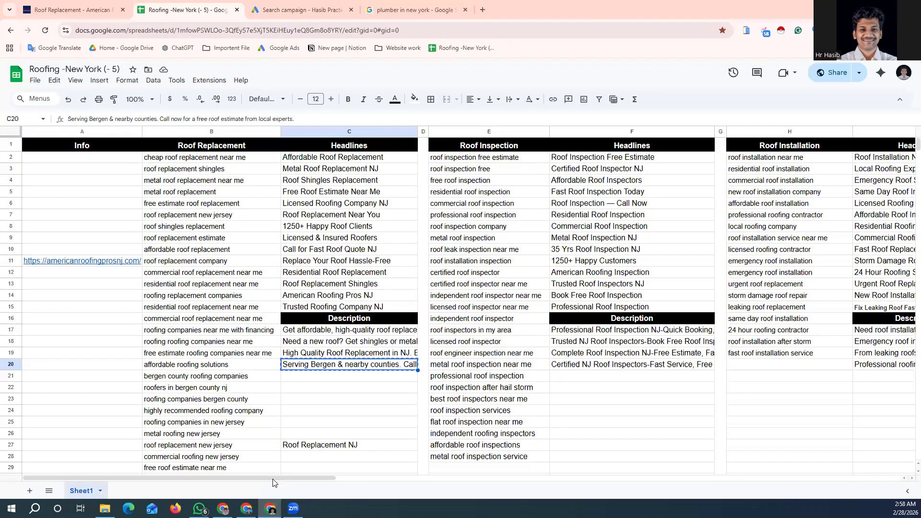
Copy "FAQ" from the sheet's Site link column into the first sitelink's text field.
left_click_drag(342, 480, 535, 477)
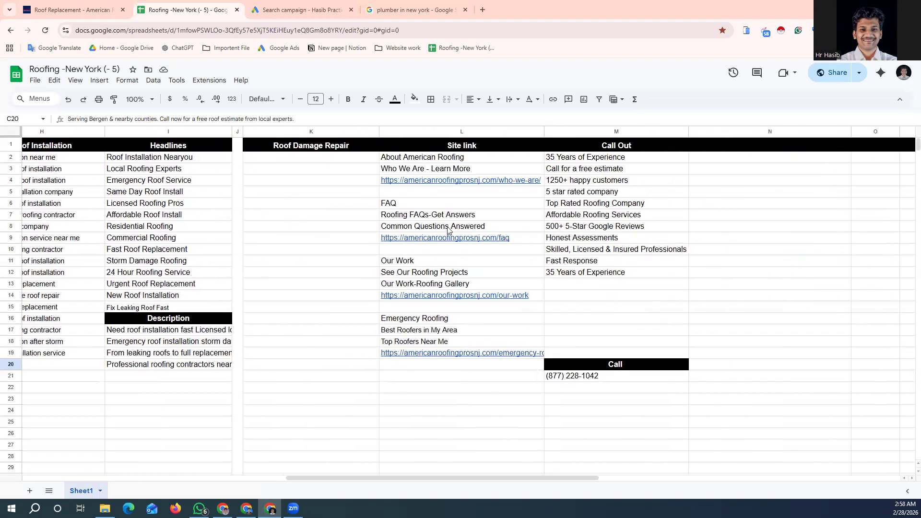
left_click(418, 204)
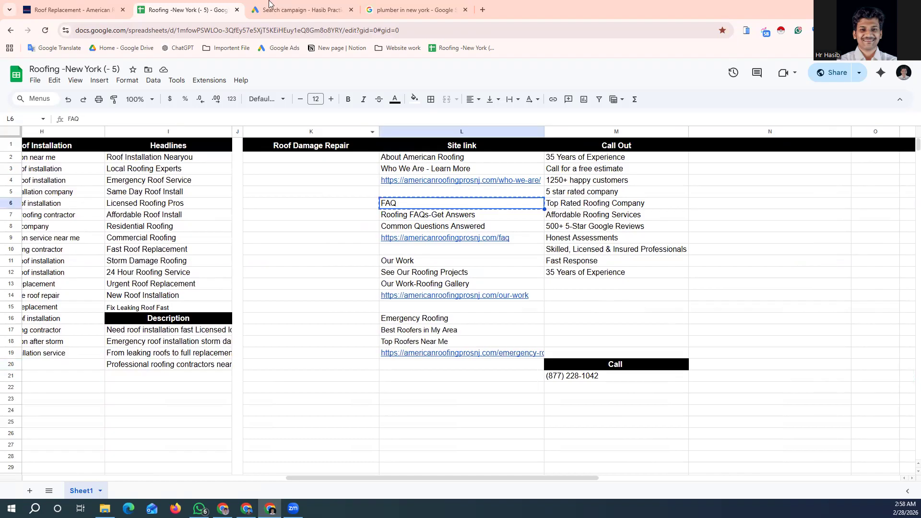
left_click(290, 9)
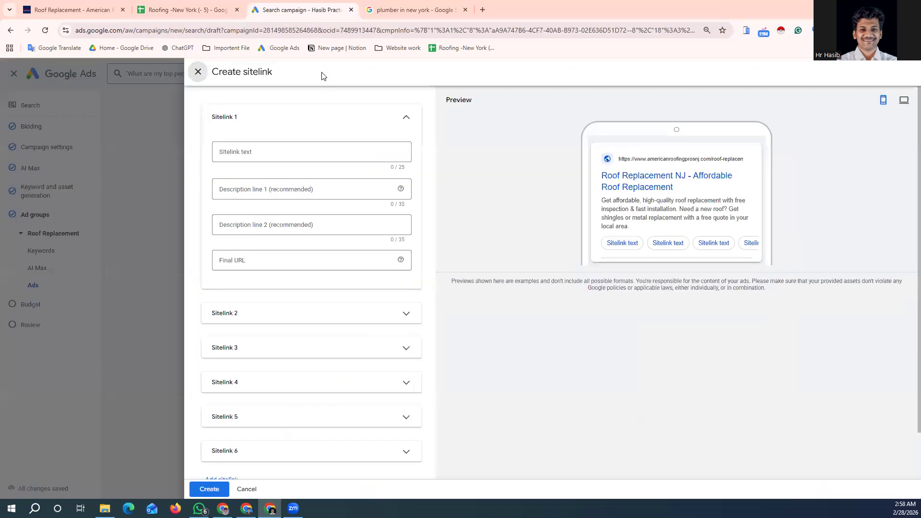
left_click(282, 153)
type("FAQ")
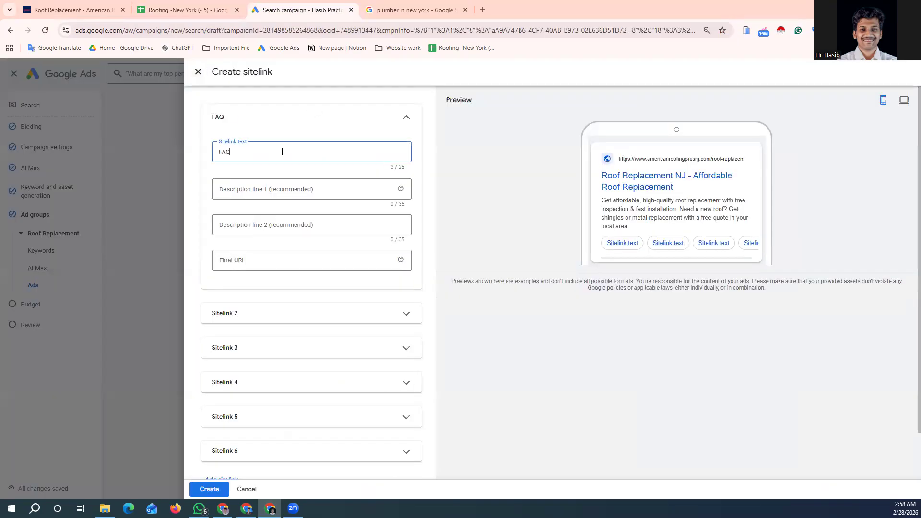
Copy "Roofing FAQs-Get Answers" from the sheet into the FAQ sitelink's description line 1.
left_click(165, 10)
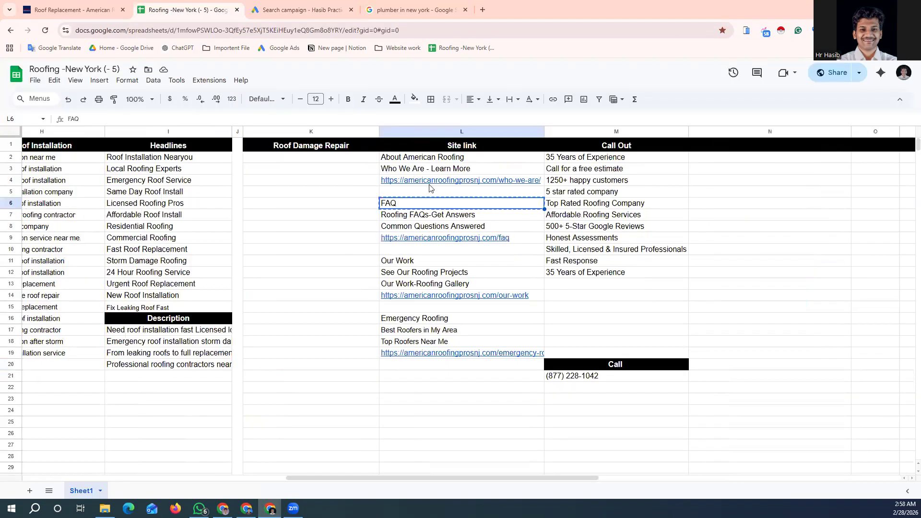
left_click(441, 218)
key("ctrl+c")
left_click(277, 15)
left_click(321, 187)
key("ctrl+v")
Copy "Common Questions Answered" from the sheet into the FAQ sitelink's description line 2.
left_click(185, 10)
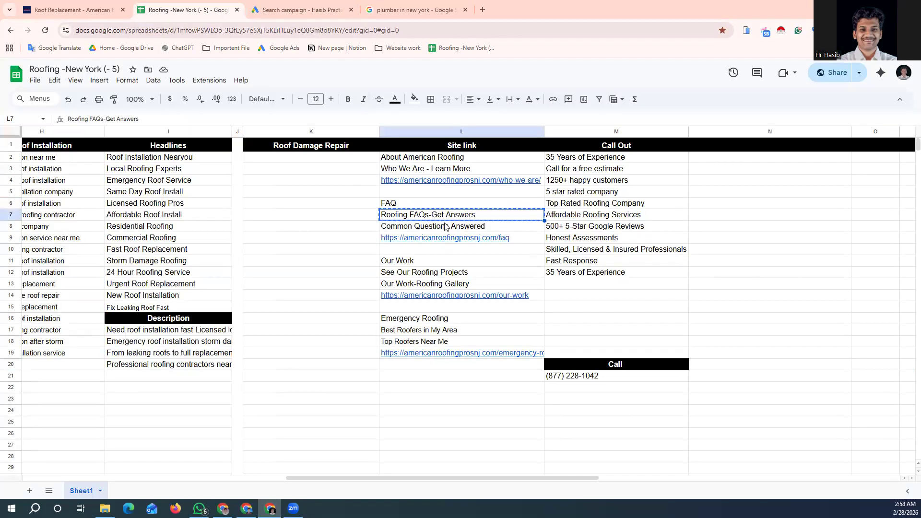
left_click(445, 227)
key("ctrl+c")
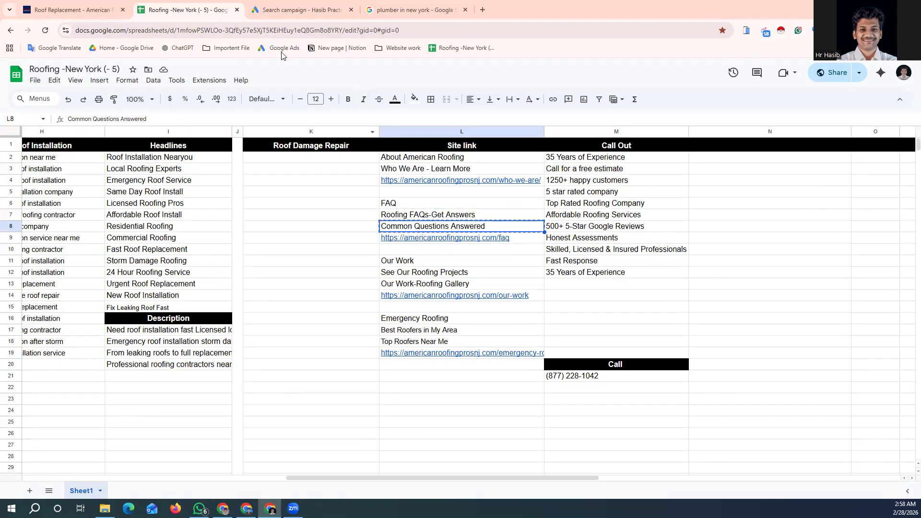
left_click(267, 10)
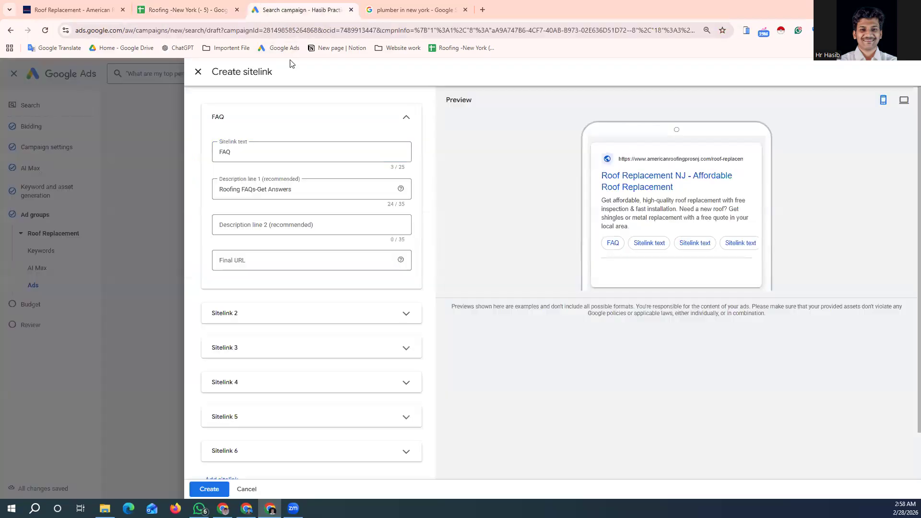
left_click(309, 223)
key("ctrl+v")
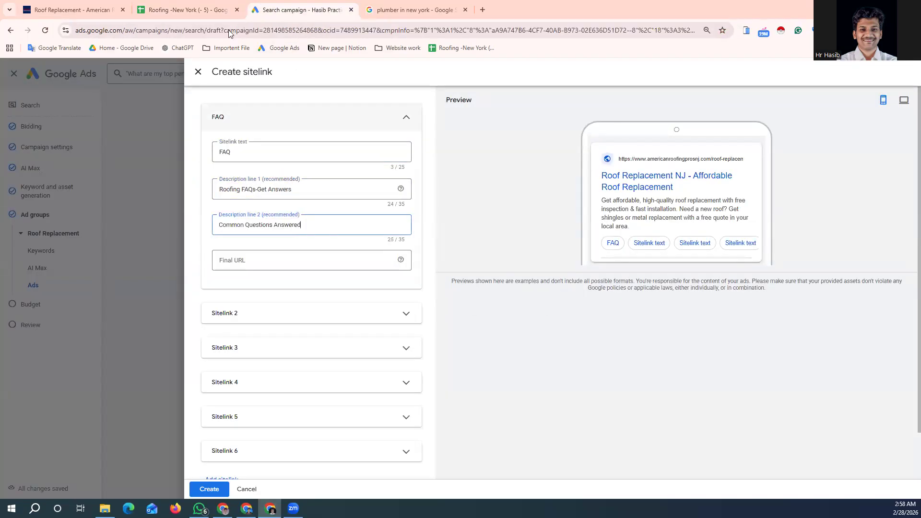
Check the American Roofing Pros NJ website's navigation for pages to use as sitelinks, and return to the sheet's Site link column.
left_click(200, 10)
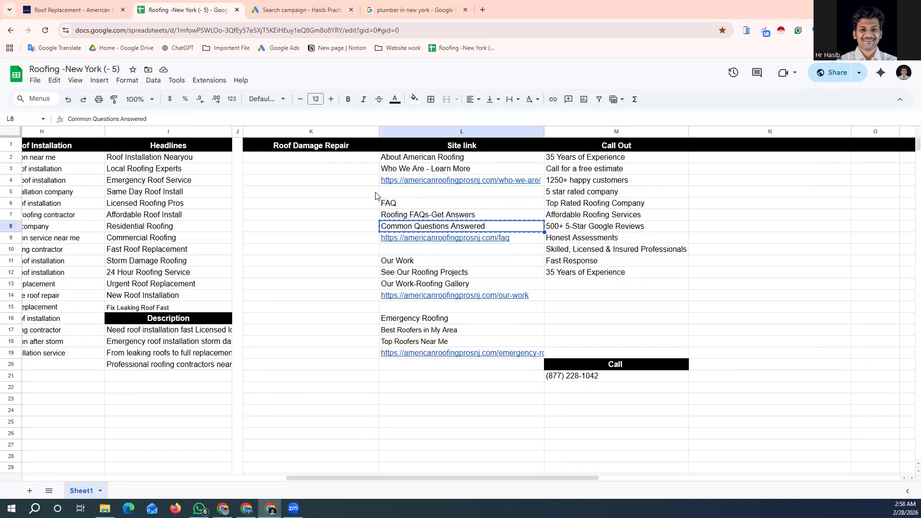
left_click(77, 9)
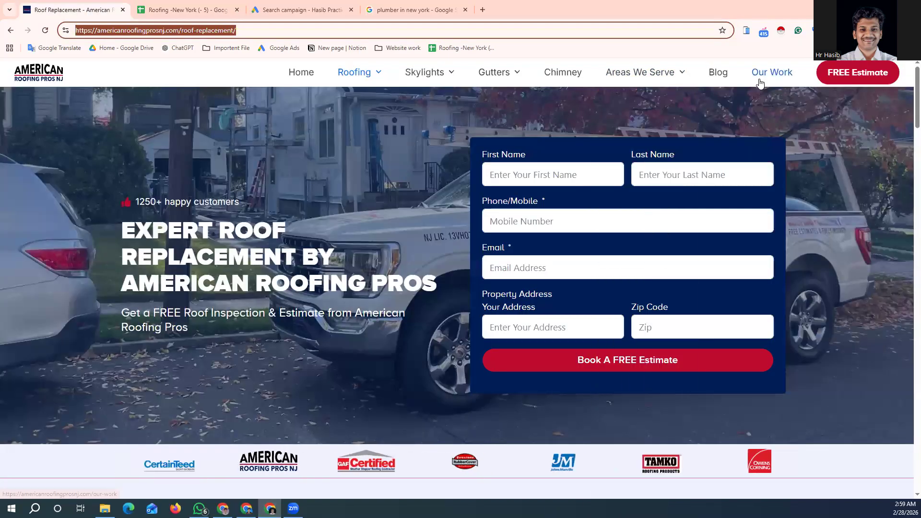
left_click(298, 5)
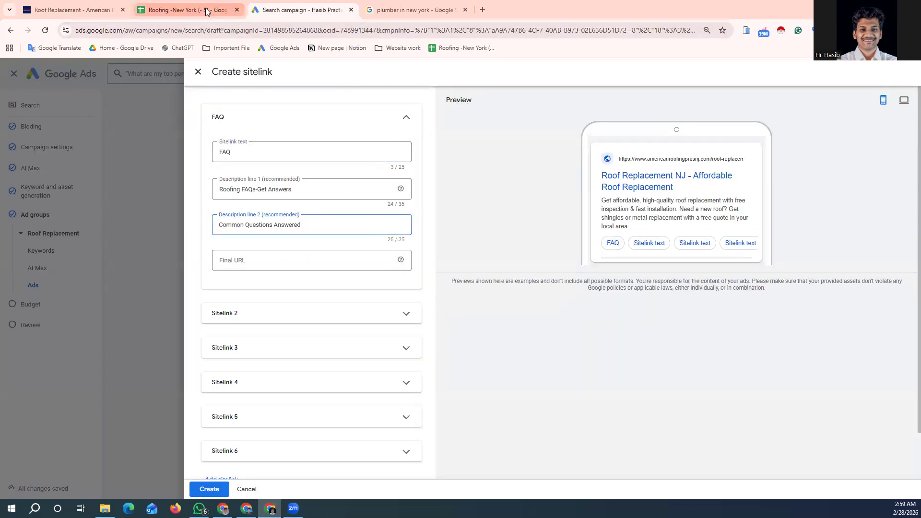
left_click(188, 10)
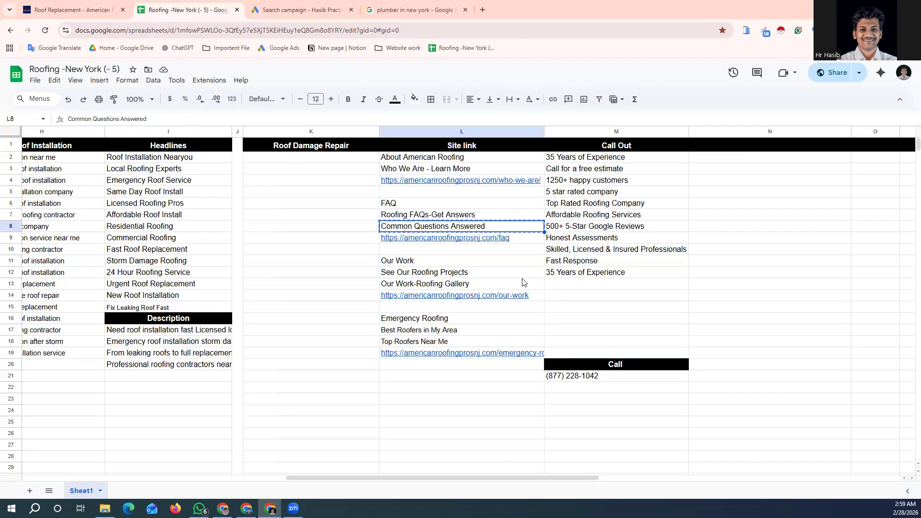
left_click(510, 242)
key("ctrl+c")
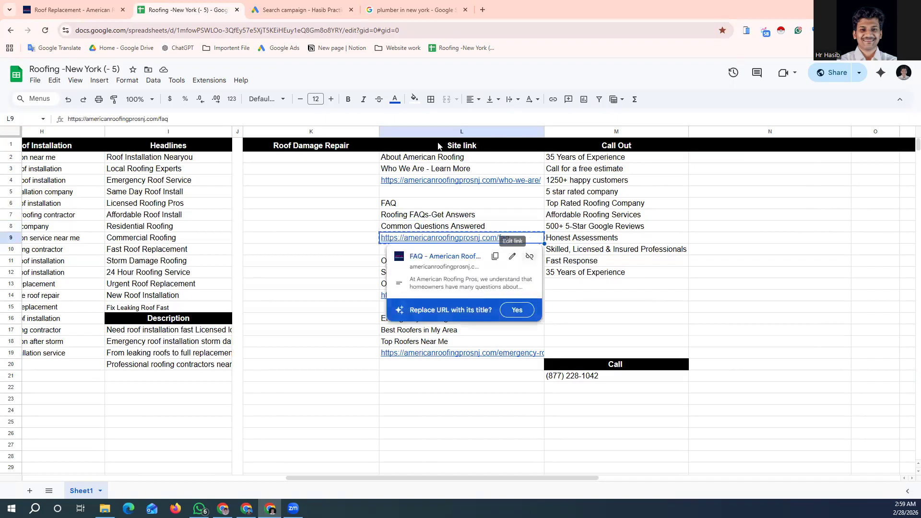
left_click(280, 14)
left_click(291, 264)
key("ctrl+v")
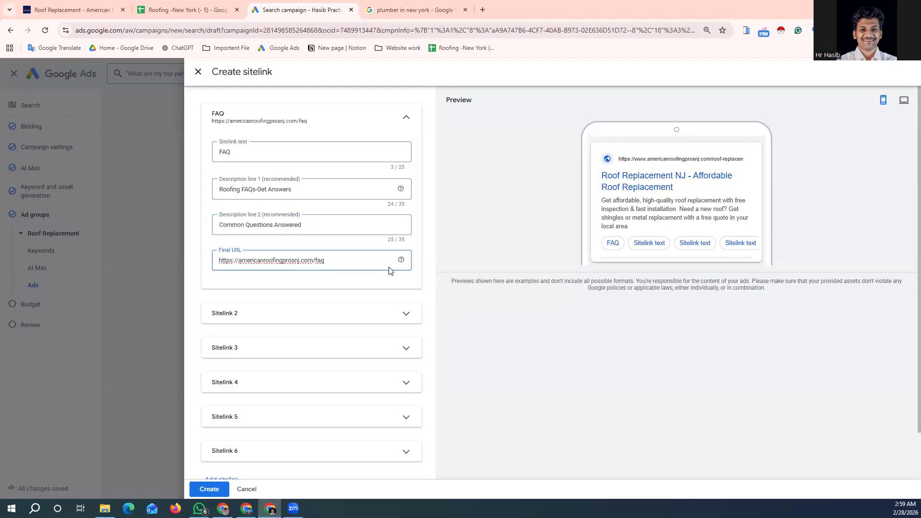
Expand Sitelink 2 and copy "Our Work" from the sheet's Site link column into its sitelink text.
scroll(389, 271, "down", 1)
left_click(404, 266)
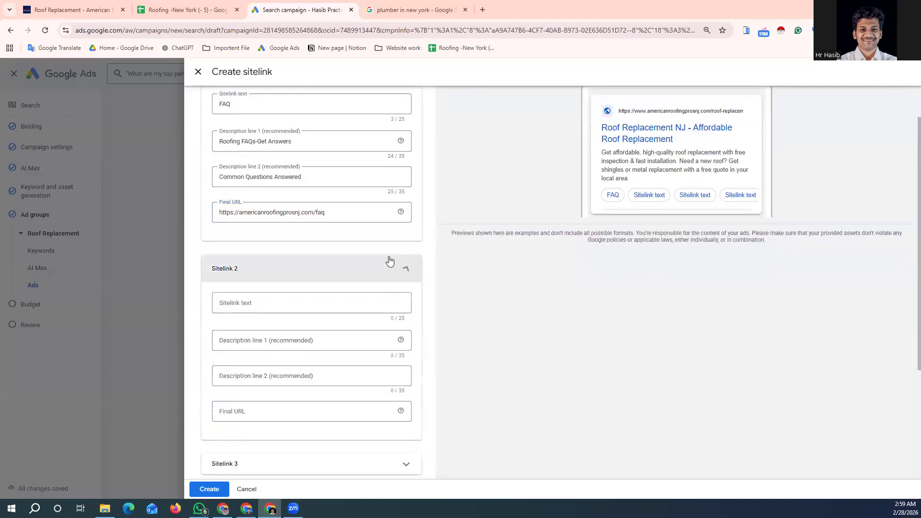
scroll(343, 228, "down", 2)
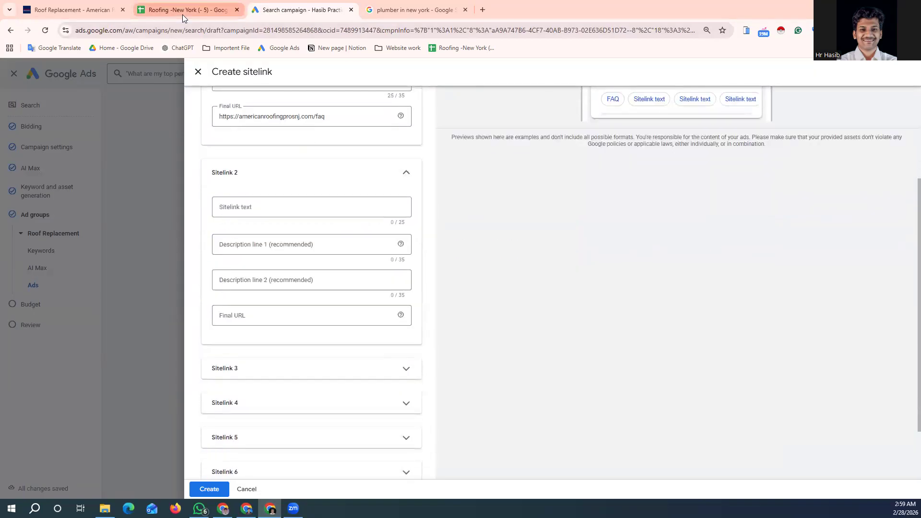
left_click(183, 10)
left_click(411, 261)
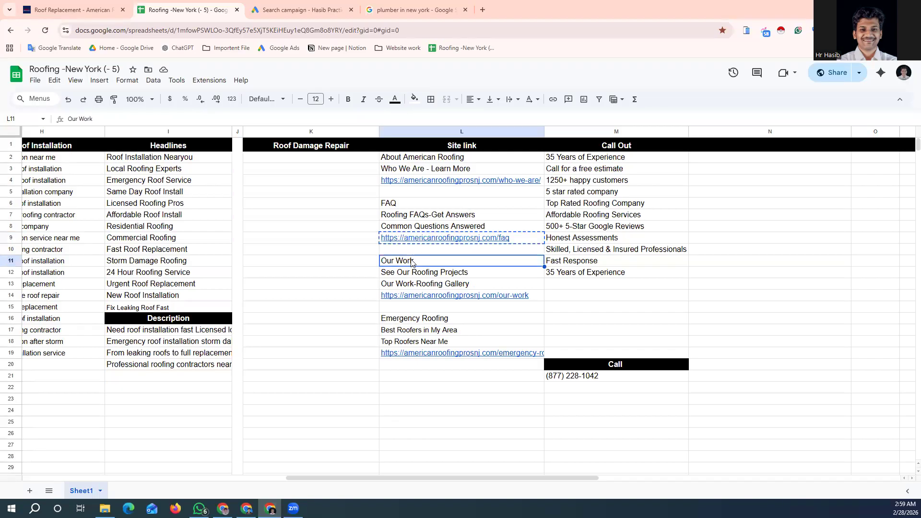
left_click(282, 11)
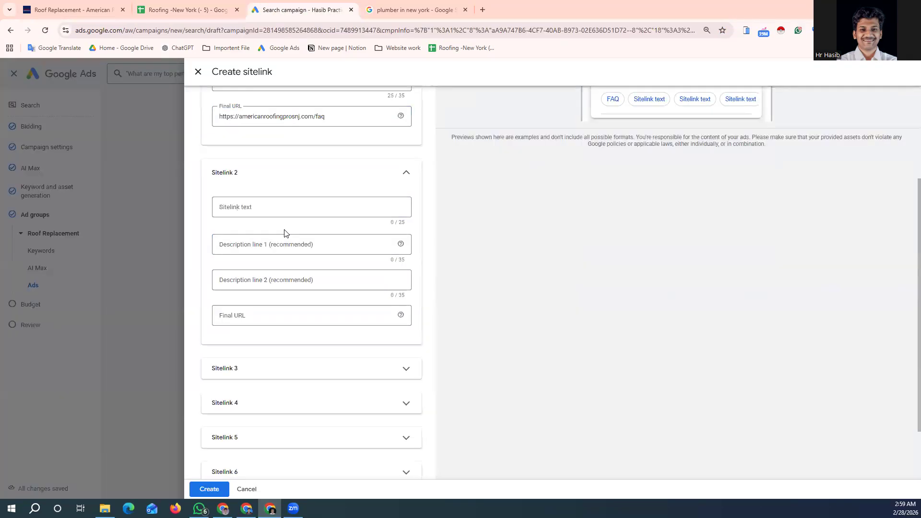
left_click(274, 207)
key("ctrl+v")
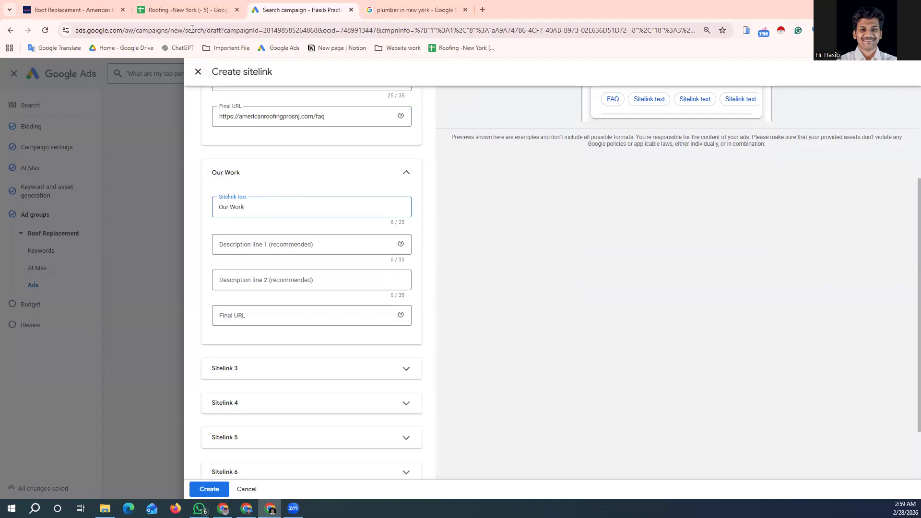
Copy "See Our Roofing Projects" from the sheet into the Our Work sitelink's description line 1.
left_click(197, 8)
left_click(465, 275)
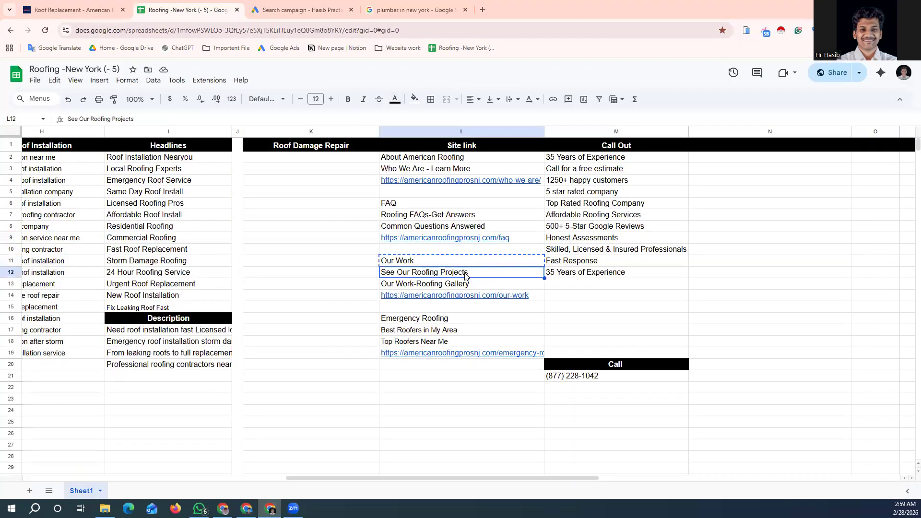
left_click(302, 9)
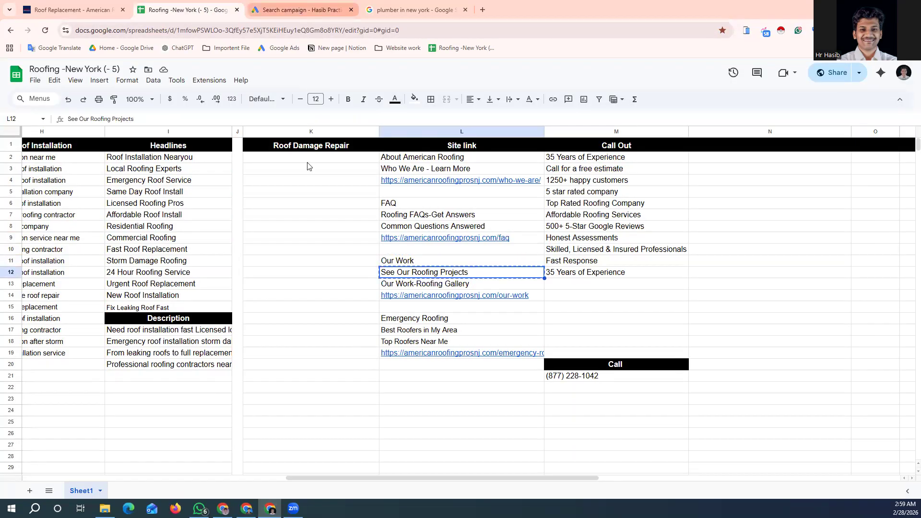
left_click(283, 245)
key("ctrl+v")
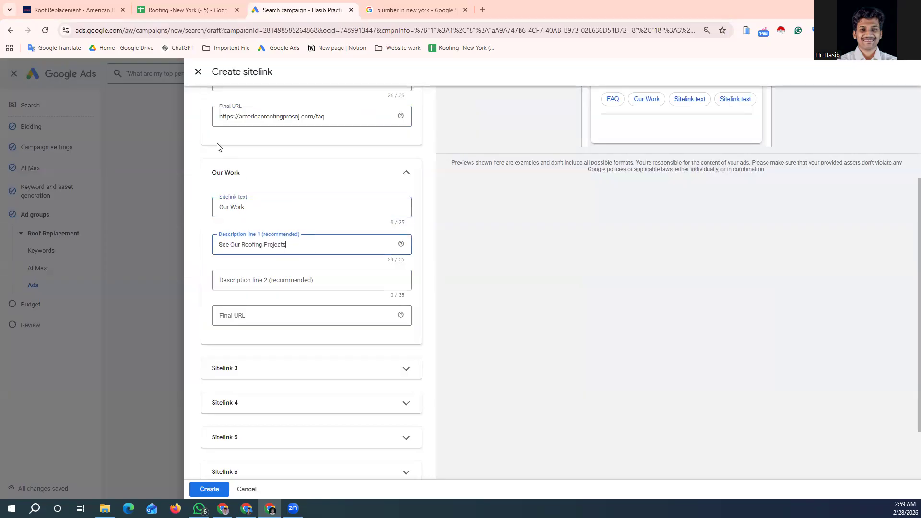
Copy "Our Work-Roofing Gallery" from the sheet into the Our Work sitelink's description line 2.
left_click(176, 14)
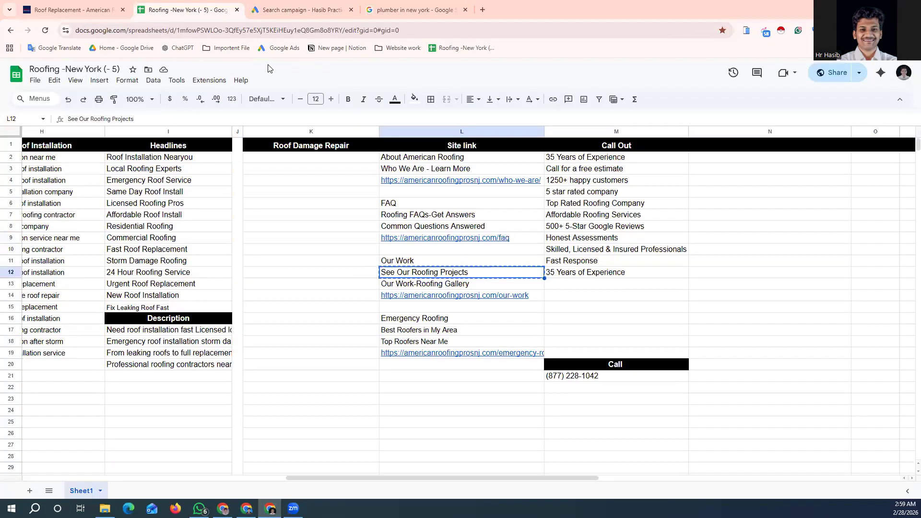
left_click(442, 285)
key("ctrl+c")
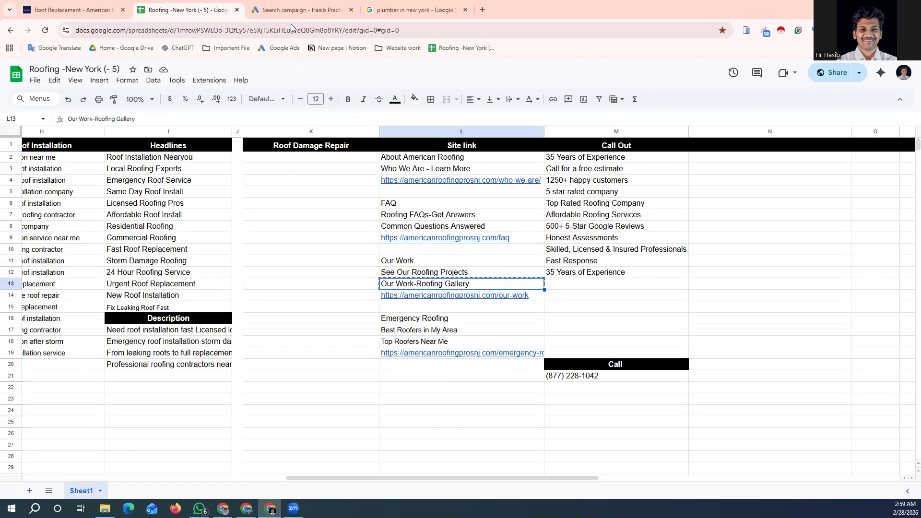
left_click(298, 10)
left_click(280, 279)
key("ctrl+v")
left_click(220, 11)
left_click(455, 298)
key("ctrl+c")
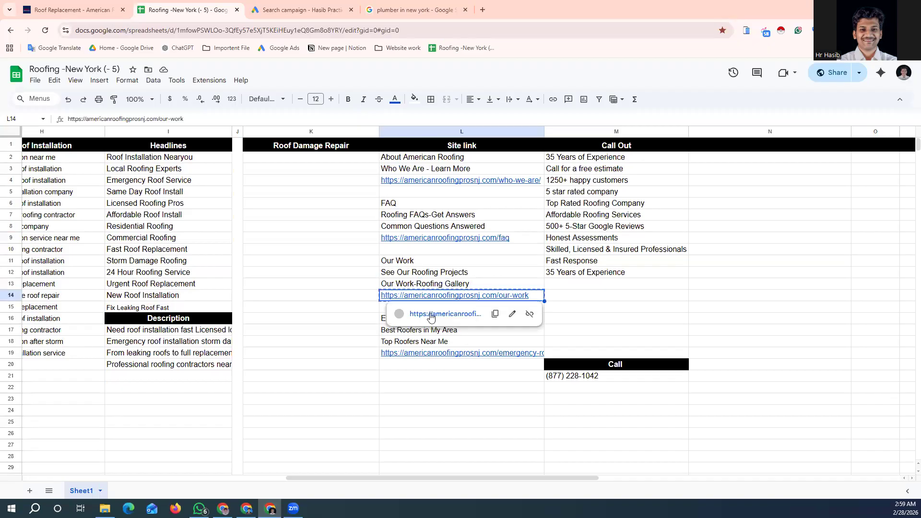
left_click(294, 14)
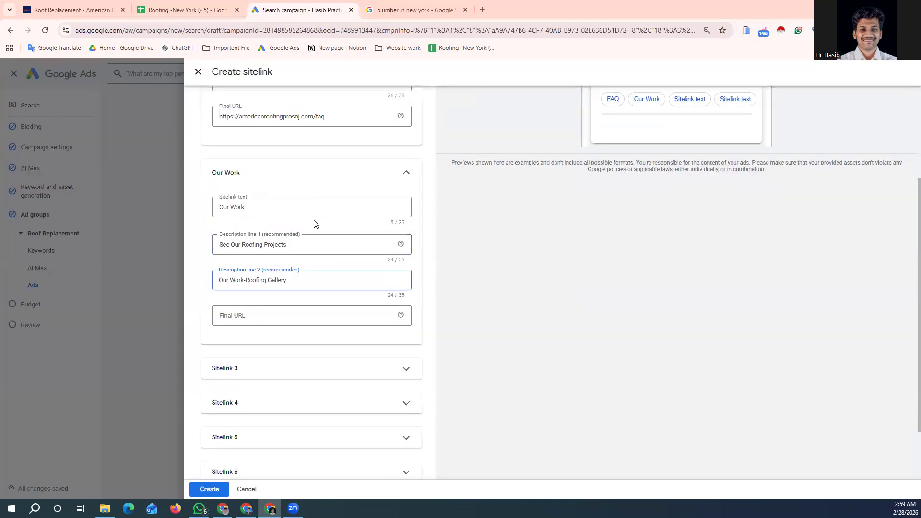
left_click(310, 315)
key("ctrl+v")
Expand Sitelink 3 and copy "Emergency Roofing" from the sheet into its sitelink text.
scroll(331, 302, "down", 2)
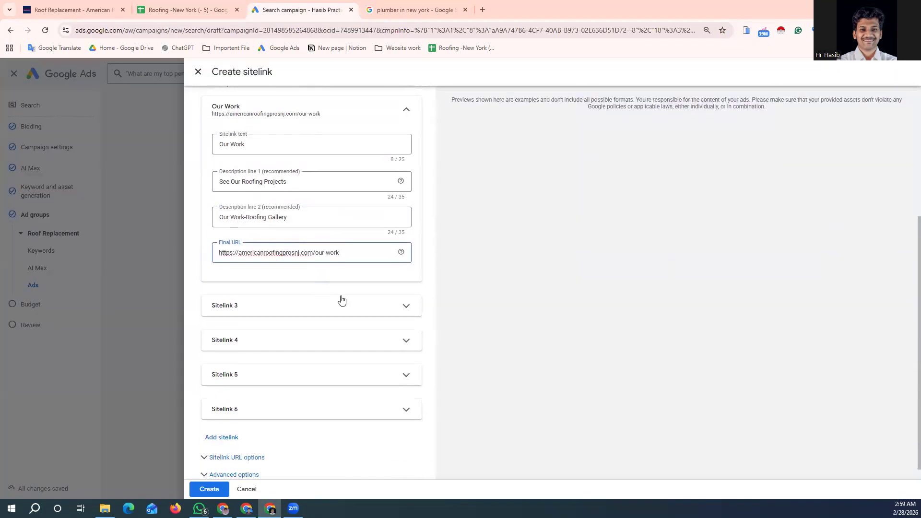
left_click(392, 301)
left_click(197, 9)
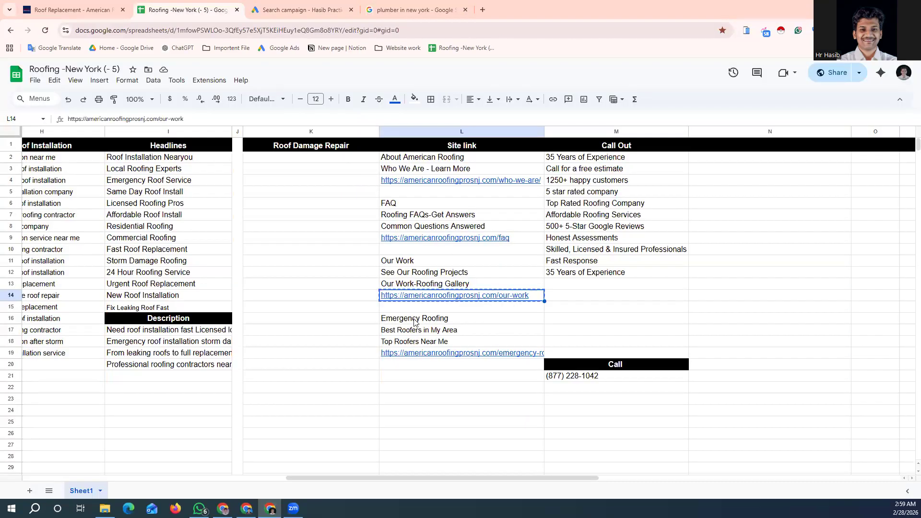
left_click(415, 322)
key("ctrl+c")
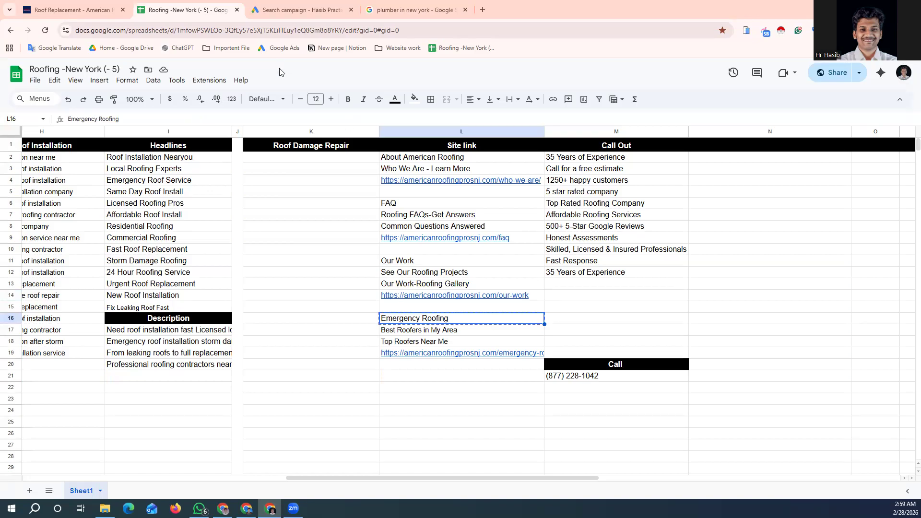
left_click(302, 10)
left_click(276, 331)
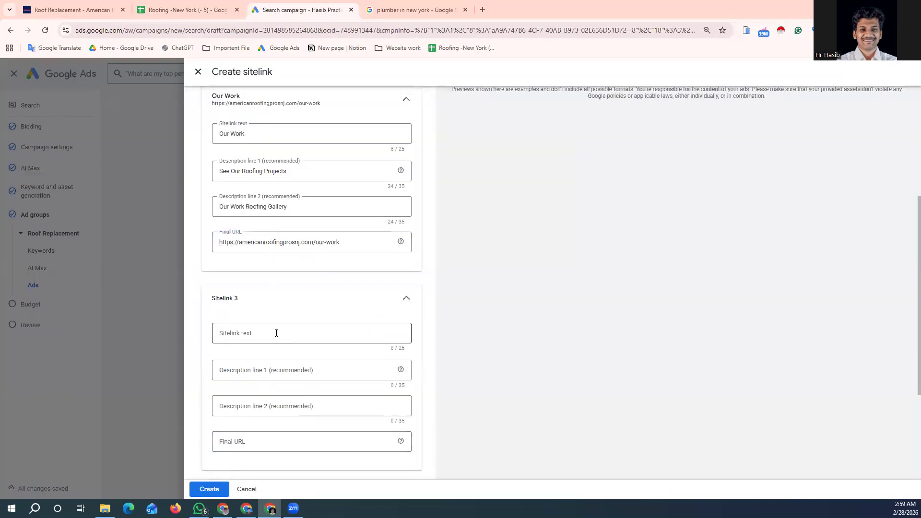
key("ctrl+v")
Copy "Best Roofers in My Area" from the sheet into the Emergency Roofing sitelink's description line 1.
scroll(292, 258, "down", 3)
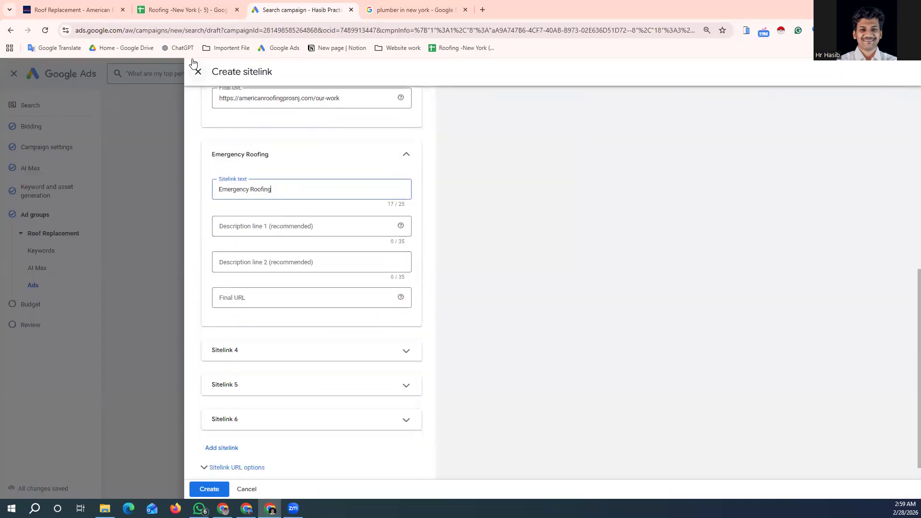
left_click(181, 11)
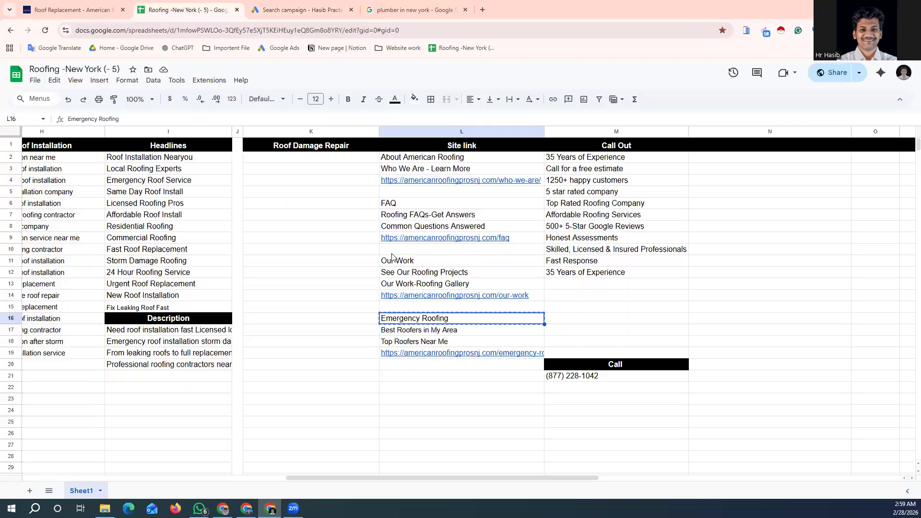
left_click(435, 331)
key("ctrl+c")
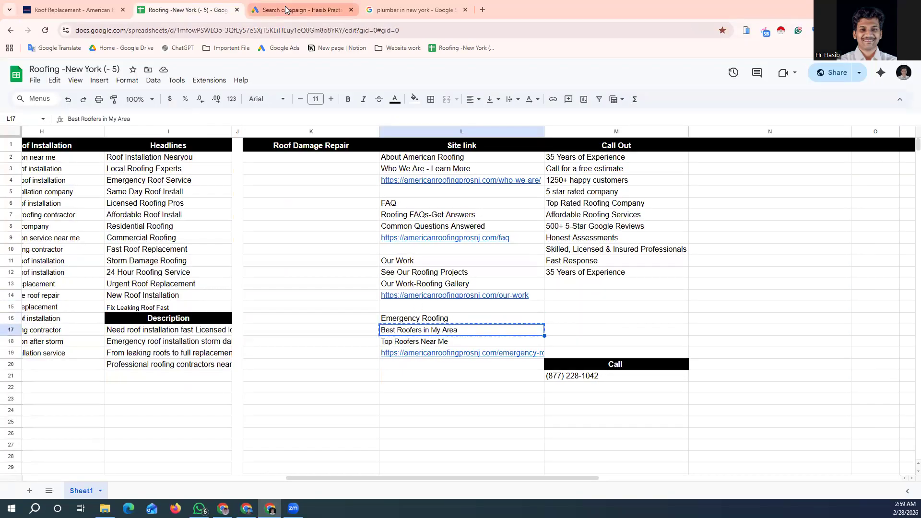
key("ctrl+Tab")
left_click(280, 226)
key("ctrl+v")
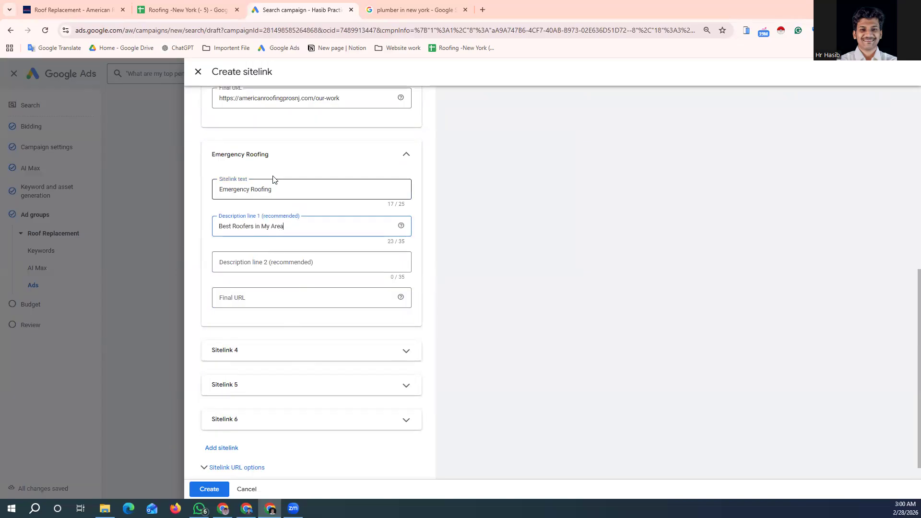
Copy "Top Roofers Near Me" from the sheet into the Emergency Roofing sitelink's description line 2.
left_click(192, 14)
left_click(424, 343)
key("ctrl+c")
left_click(283, 10)
left_click(321, 262)
key("ctrl+v")
left_click(209, 11)
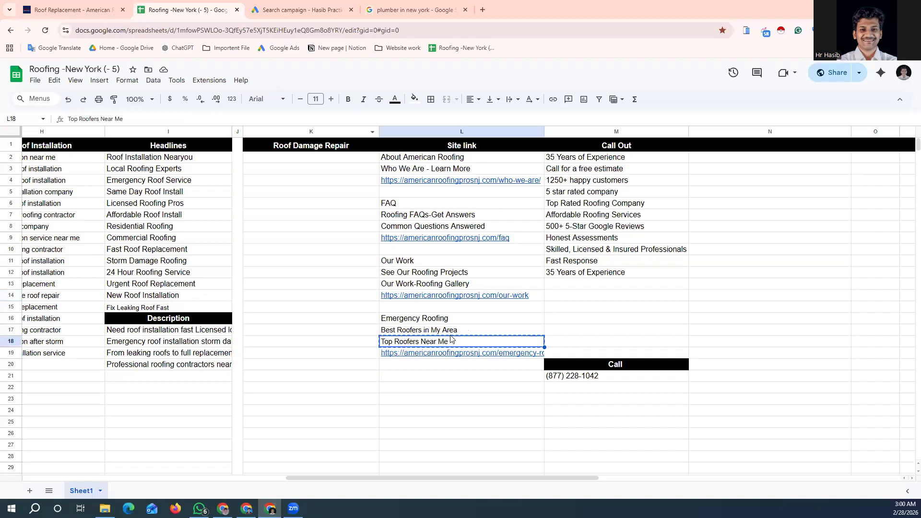
left_click(461, 356)
key("ctrl+c")
left_click(310, 11)
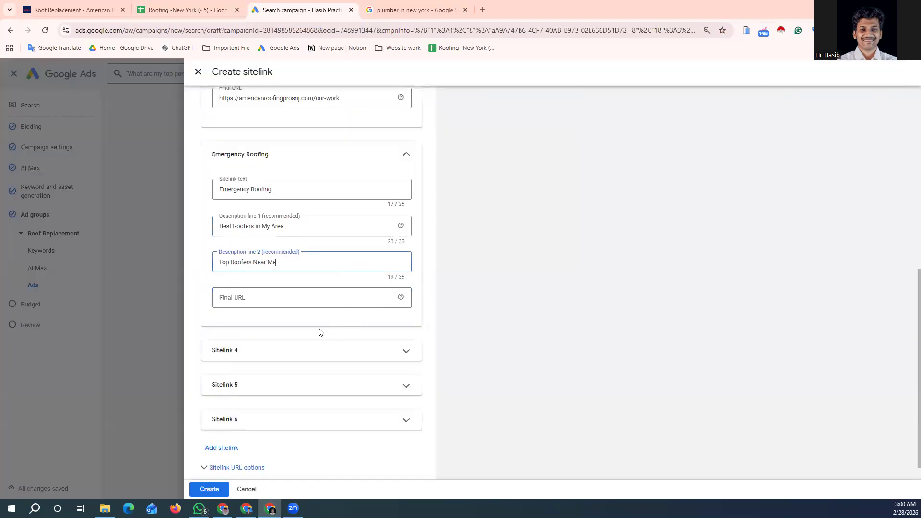
left_click(307, 297)
key("ctrl+v")
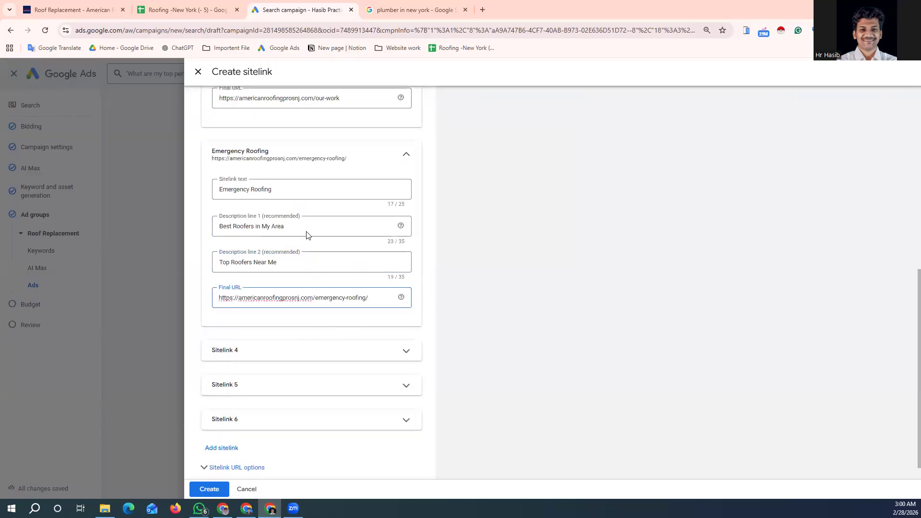
Expand Sitelink 4 and copy "About American Roofing" from the sheet into its description line 1.
scroll(297, 234, "up", 2)
scroll(302, 240, "down", 2)
left_click(376, 314)
left_click(377, 329)
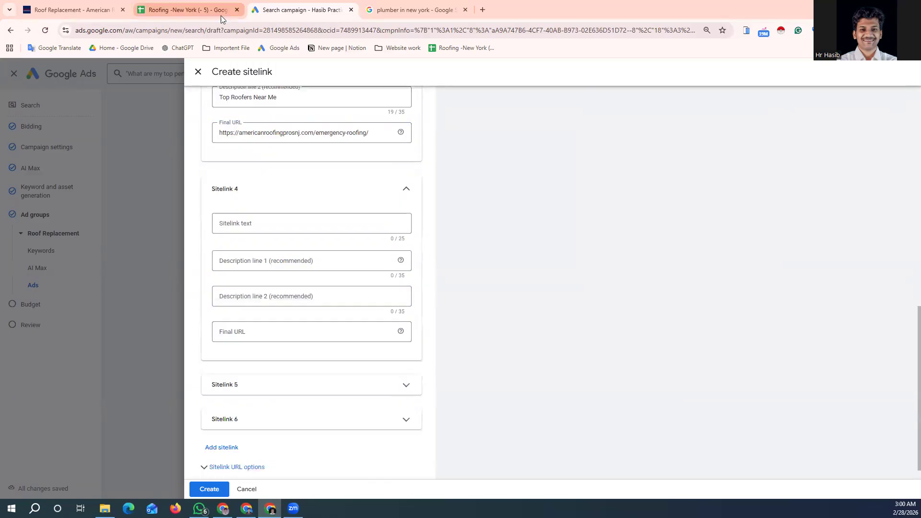
left_click(220, 16)
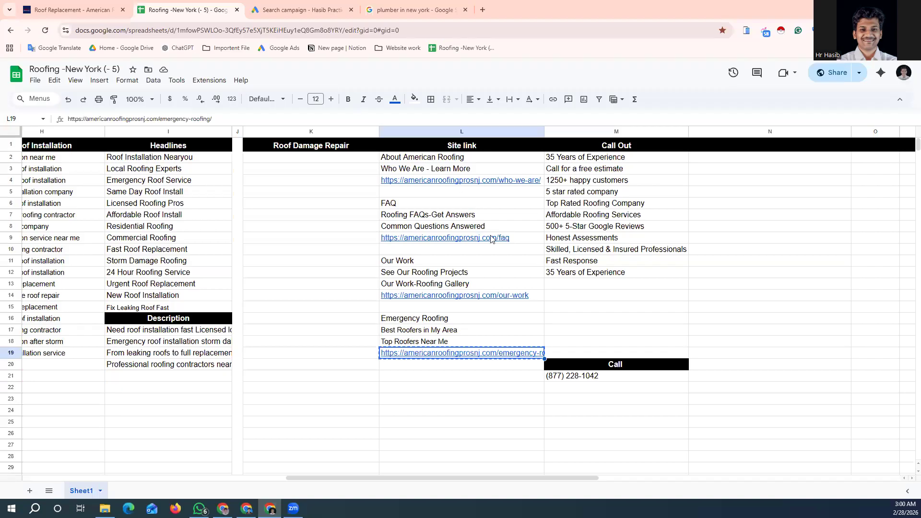
left_click(424, 160)
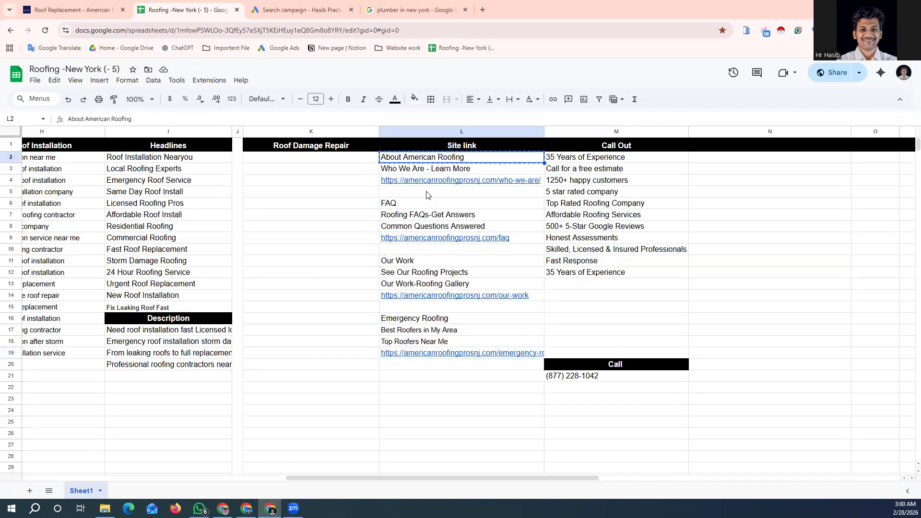
left_click(276, 10)
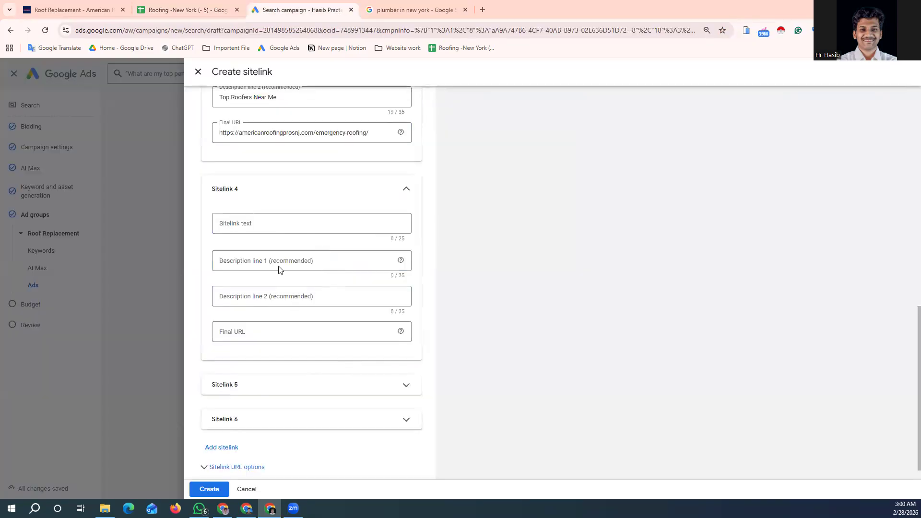
left_click(268, 259)
type("About American Roofing")
Copy the word "About" from Sitelink 4's description line 1 into its sitelink text.
left_click_drag(235, 261, 217, 265)
key("ctrl+c")
left_click(264, 223)
key("ctrl+v")
Copy "Who We Are - Learn More" from the sheet into the About sitelink's description line 2.
left_click(201, 14)
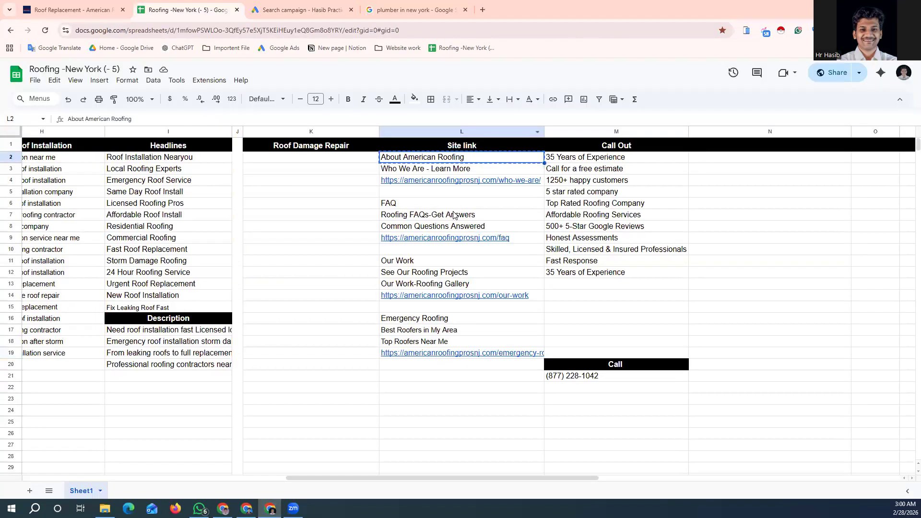
left_click(449, 169)
key("ctrl+c")
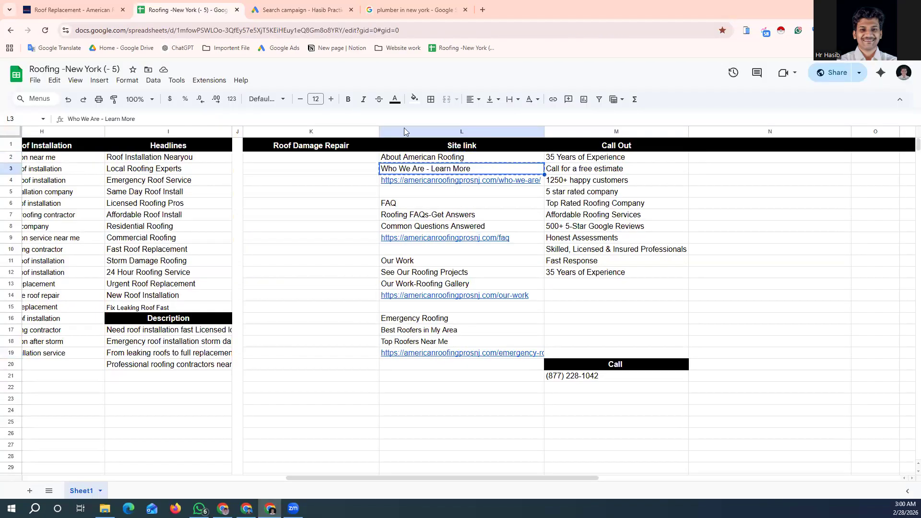
left_click(312, 9)
left_click(261, 297)
key("ctrl+v")
left_click(200, 14)
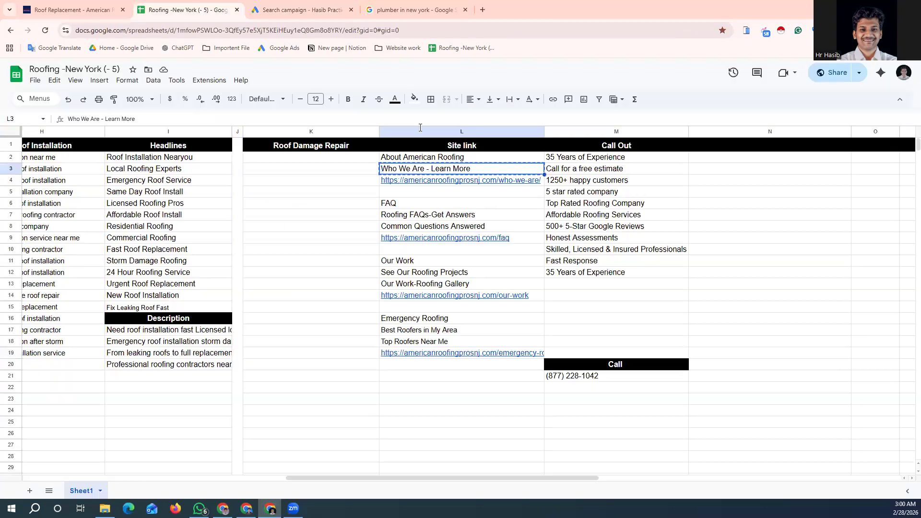
left_click(458, 183)
key("ctrl+c")
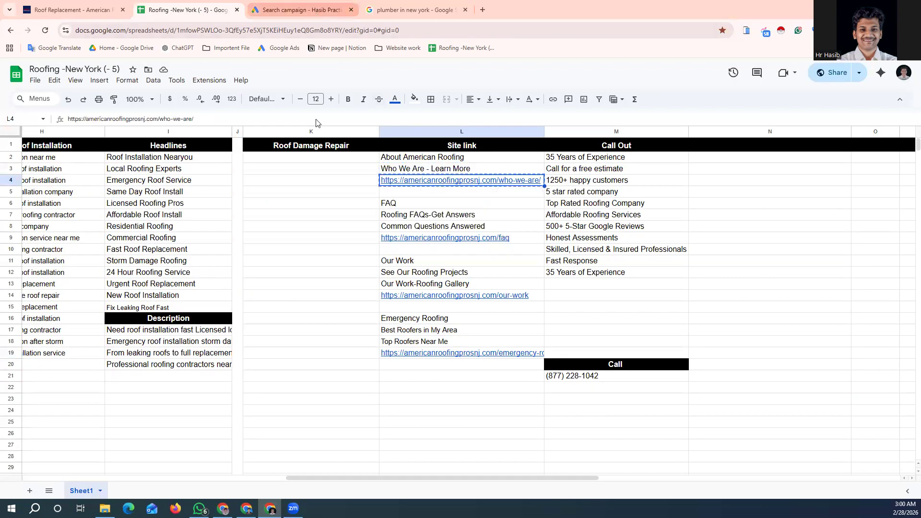
left_click(302, 10)
left_click(267, 331)
key("ctrl+v")
Review the four filled-in sitelinks, create them for the ad, and go to the ad's Callouts section.
scroll(289, 243, "up", 6)
scroll(311, 233, "down", 6)
left_click(215, 487)
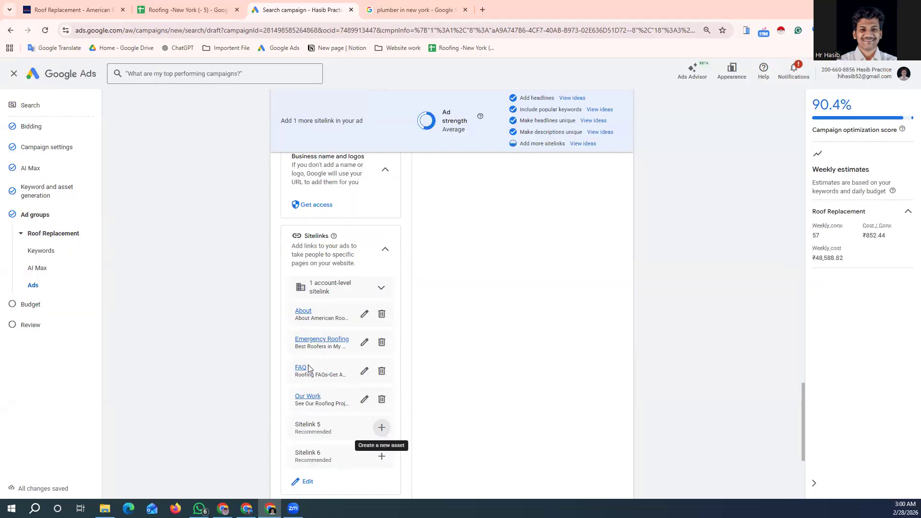
scroll(357, 379, "down", 3)
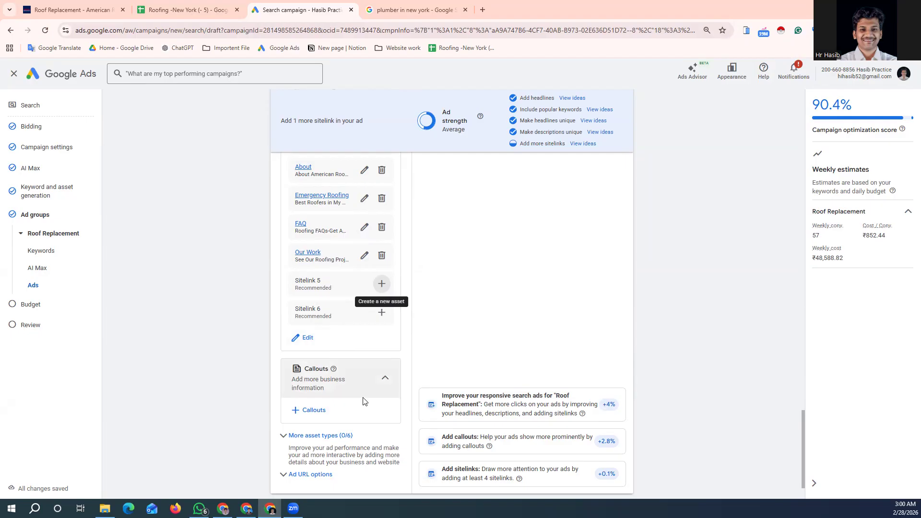
Start adding campaign-level callouts and copy "35 Years of Experience" from the sheet's Call Out column into callout text 1.
left_click(314, 410)
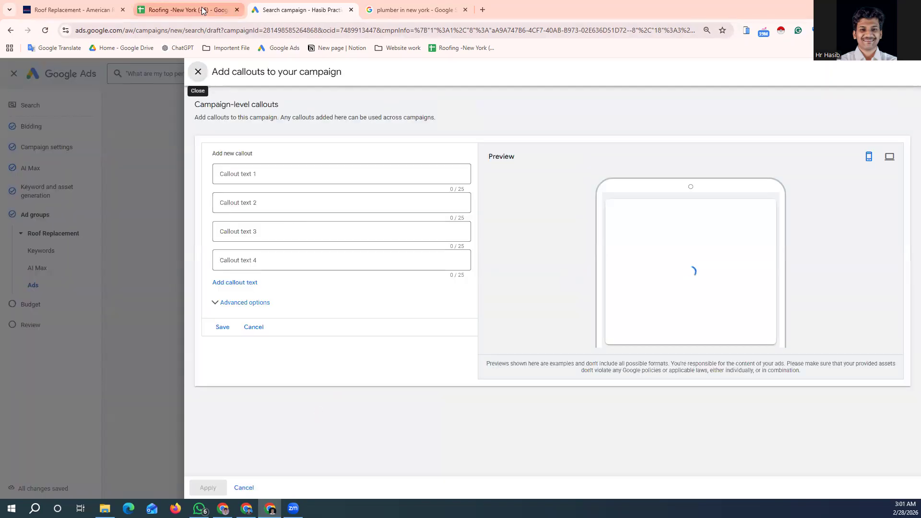
left_click(187, 10)
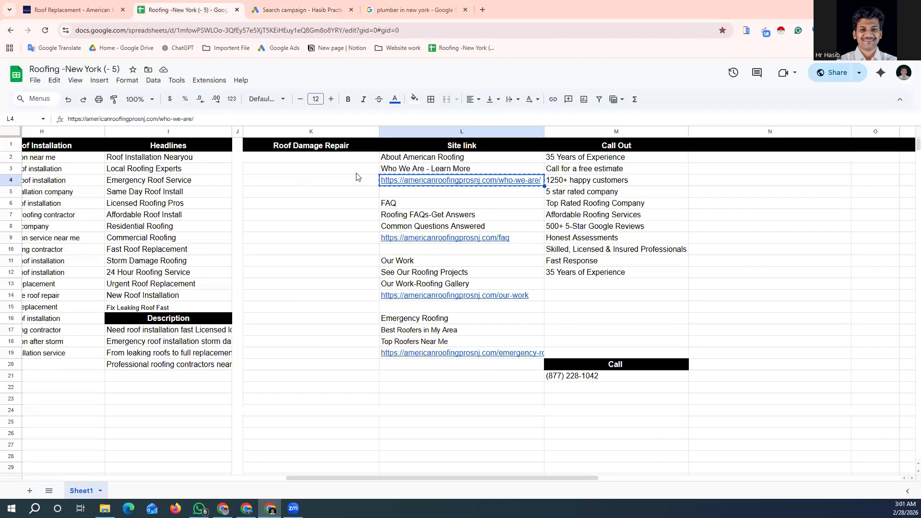
left_click(603, 162)
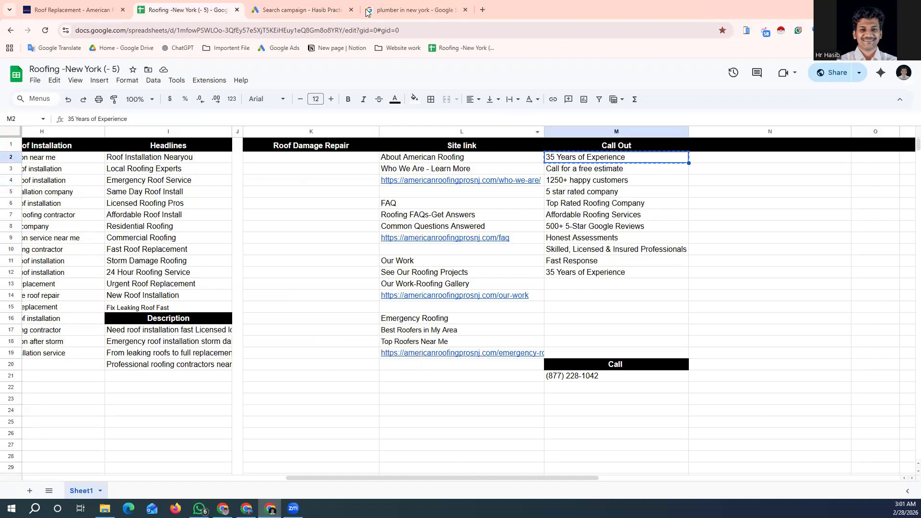
left_click(317, 12)
left_click(294, 173)
type("35 Years of Experience")
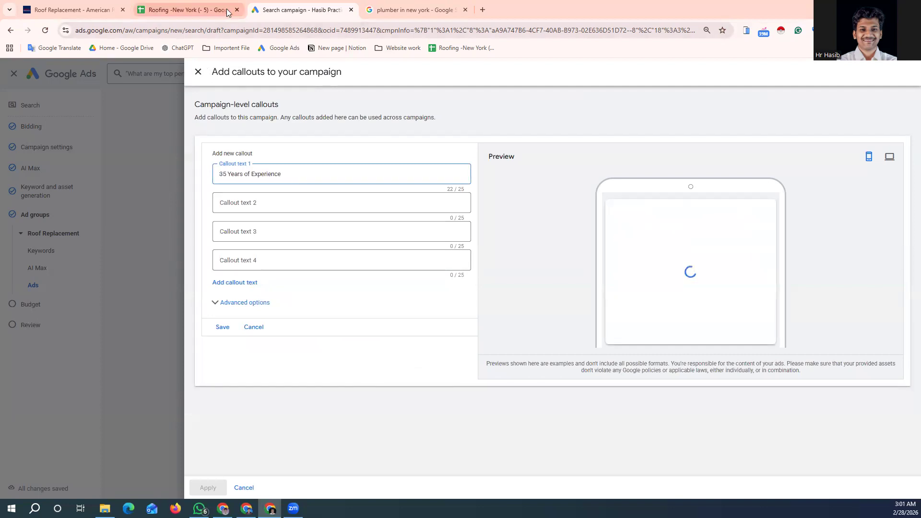
Copy "Call for a free estimate" from the sheet into callout text 2.
left_click(185, 9)
left_click(575, 172)
key("ctrl+c")
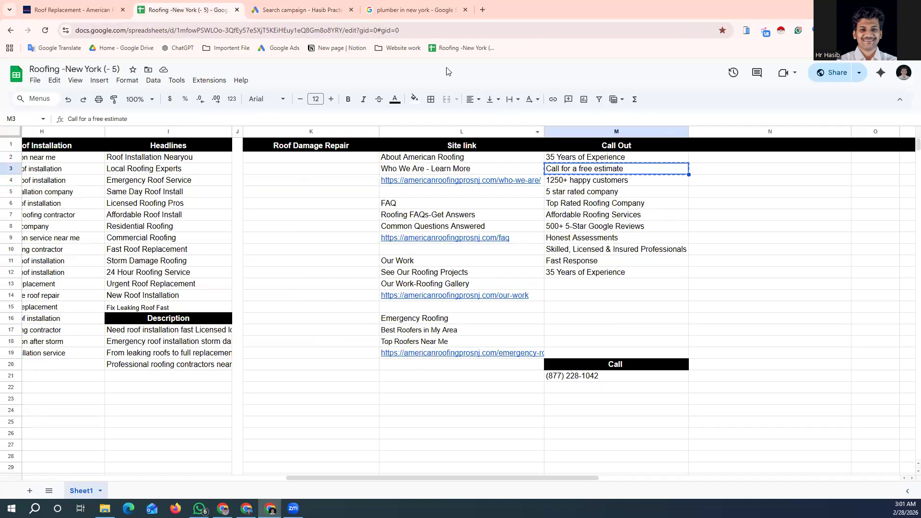
left_click(299, 10)
left_click(280, 199)
key("ctrl+v")
Copy "1250+ happy customers" from the sheet into callout text 3.
left_click(184, 10)
left_click(627, 182)
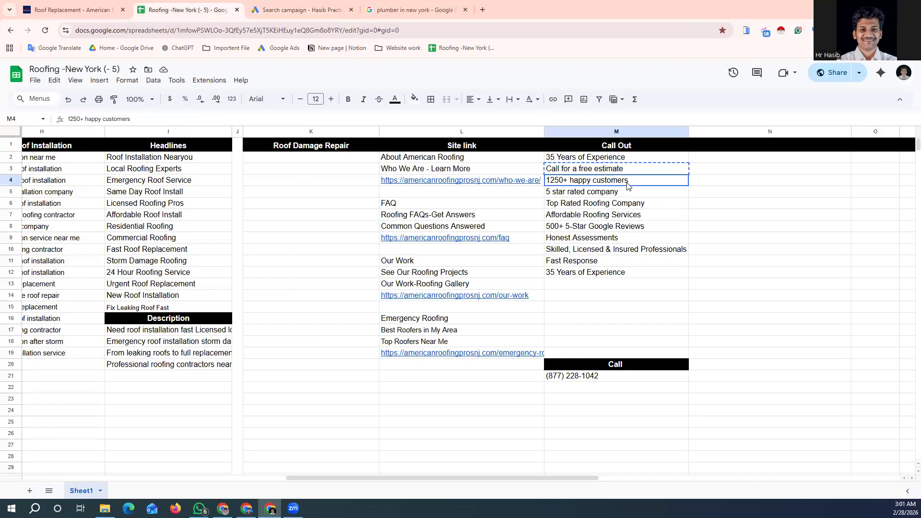
key("ctrl+c")
left_click(300, 10)
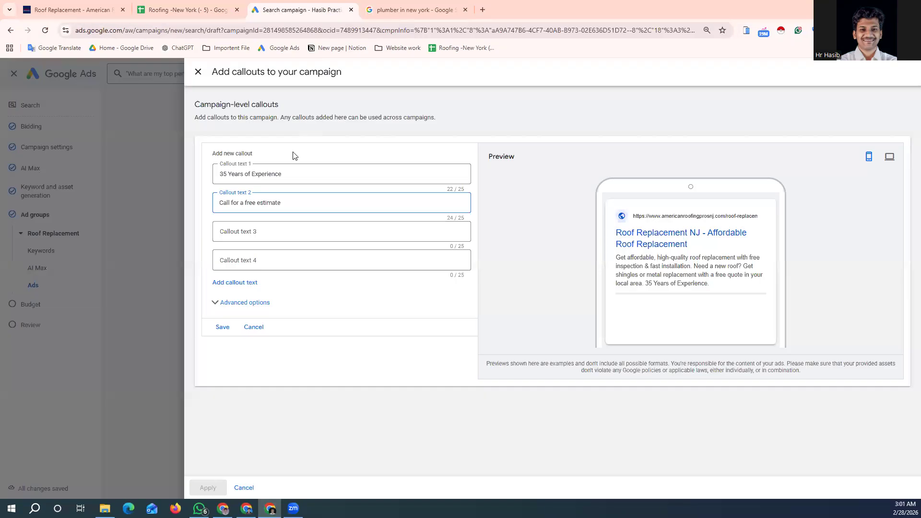
left_click(288, 230)
key("ctrl+v")
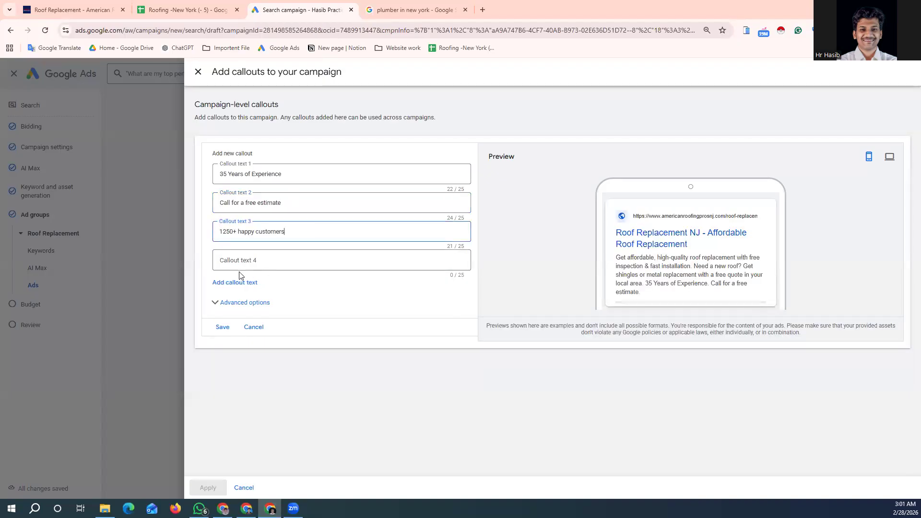
Copy "5 star rated company" from the sheet into callout text 4.
left_click(187, 10)
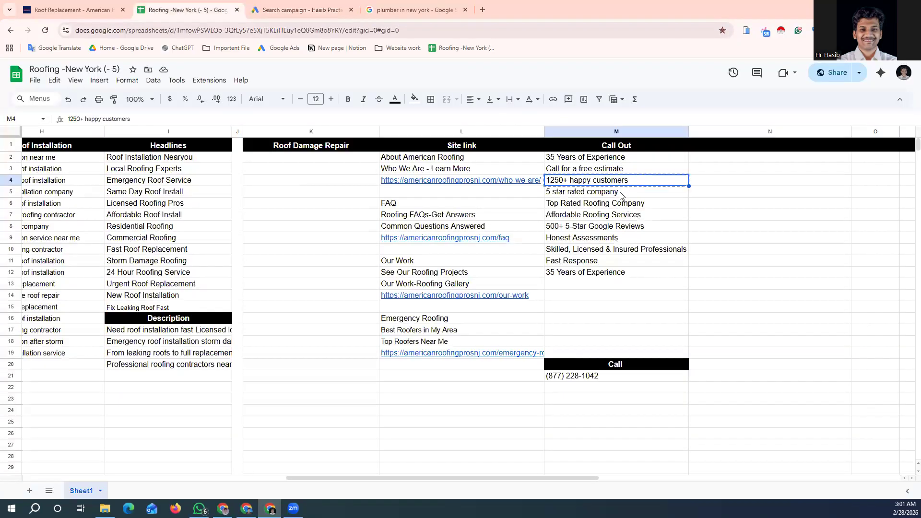
left_click(620, 193)
key("ctrl+c")
left_click(300, 10)
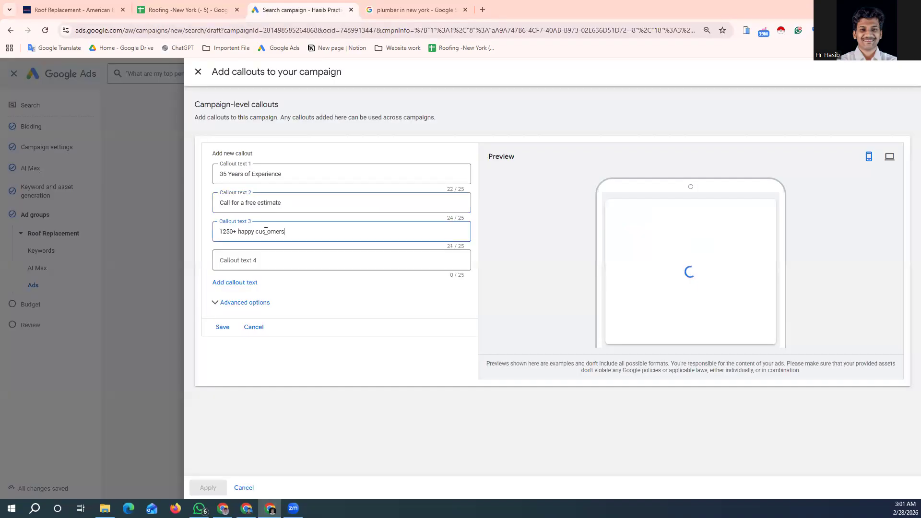
left_click(257, 261)
key("ctrl+v")
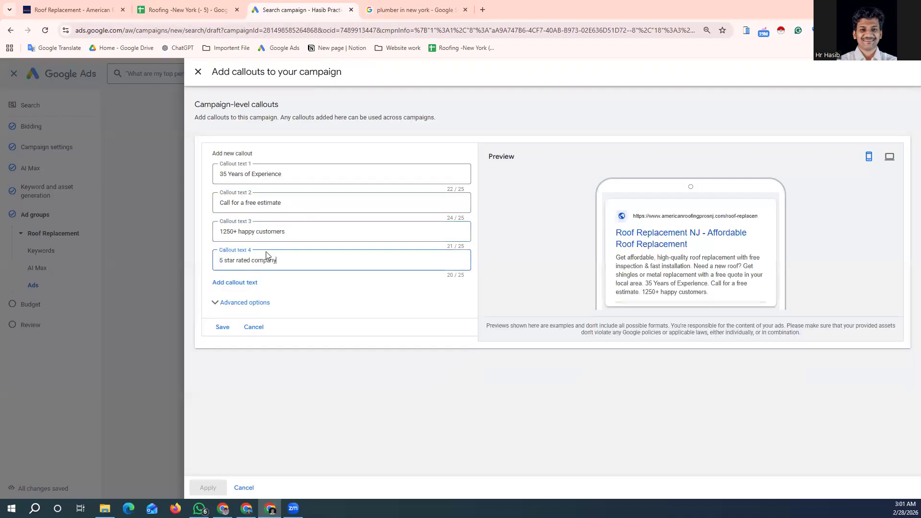
Add three more callout text entries and copy "Top Rated Roofing Company" from the sheet into callout text 5.
left_click(236, 283)
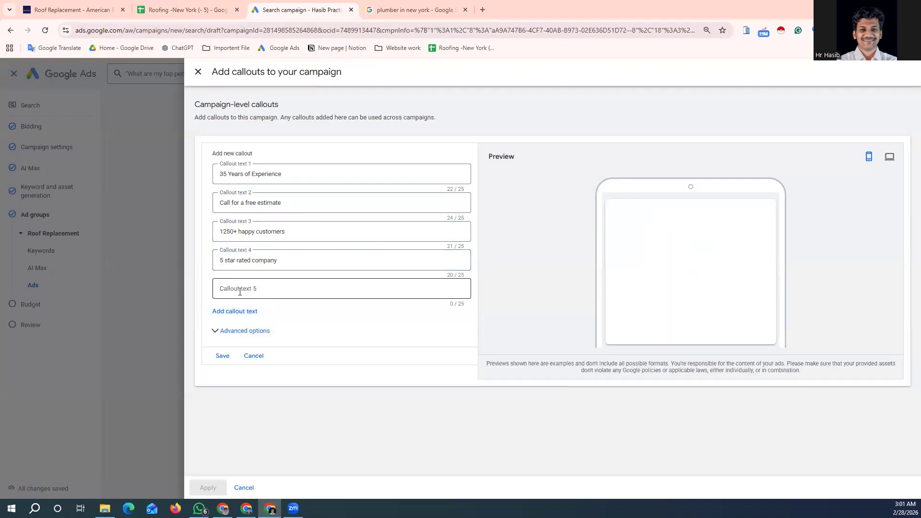
left_click(245, 311)
left_click(247, 341)
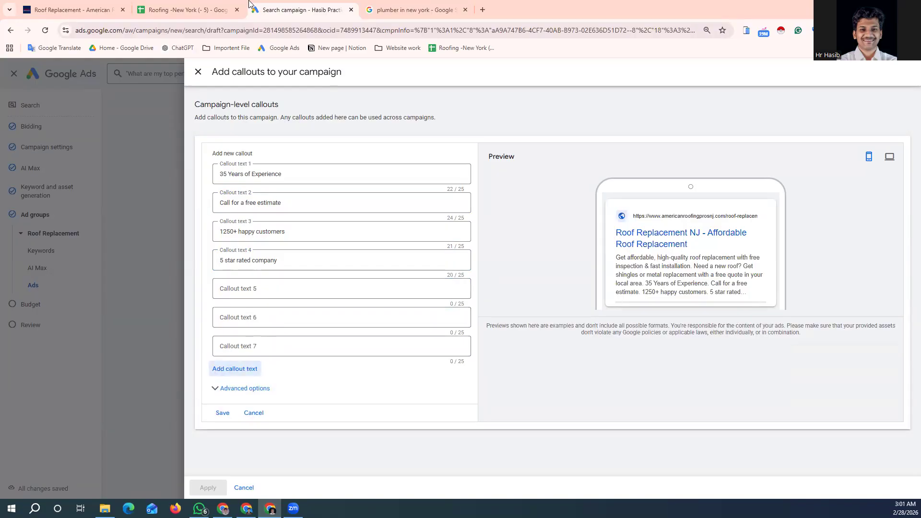
left_click(216, 10)
left_click(598, 202)
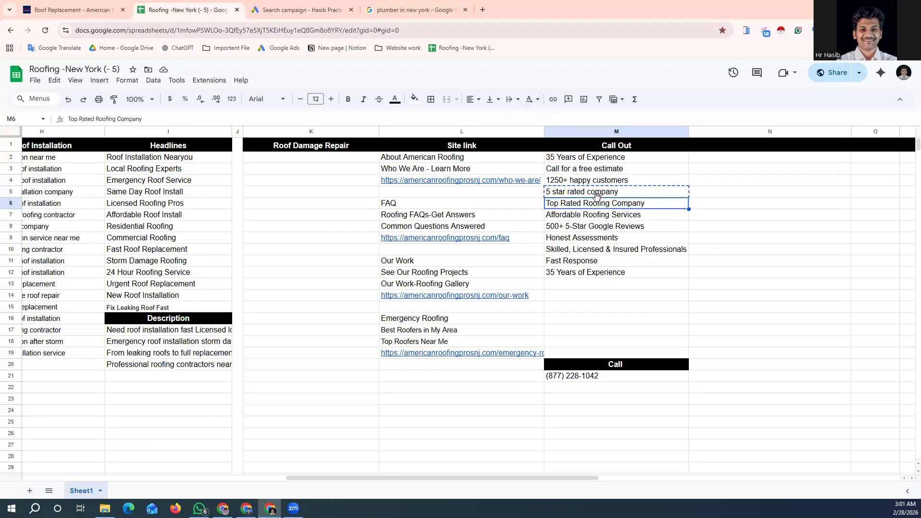
left_click(301, 10)
left_click(257, 290)
key("ctrl+v")
Try the sheet's "Affordable Roofing Services" as callout text 6, shortening it to "Affordable Roofing Service".
left_click(220, 10)
left_click(611, 214)
key("ctrl+c")
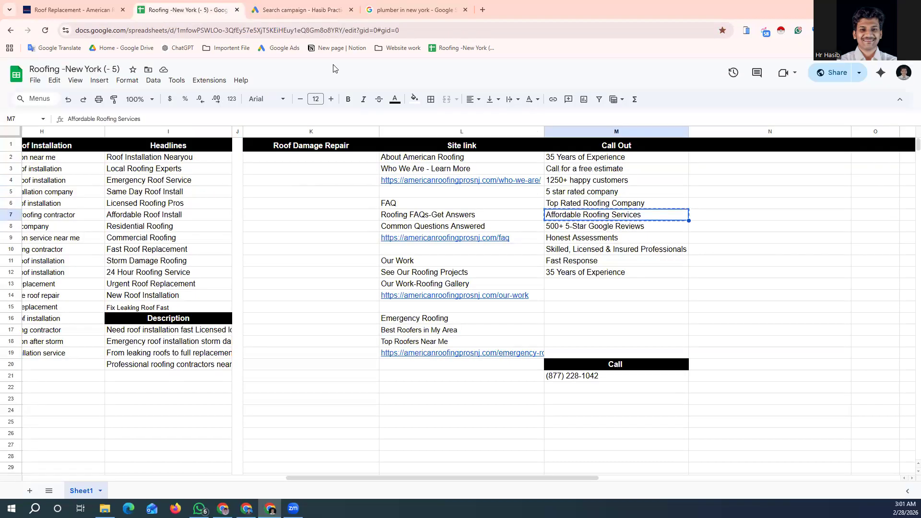
left_click(300, 10)
left_click(259, 317)
key("ctrl+v")
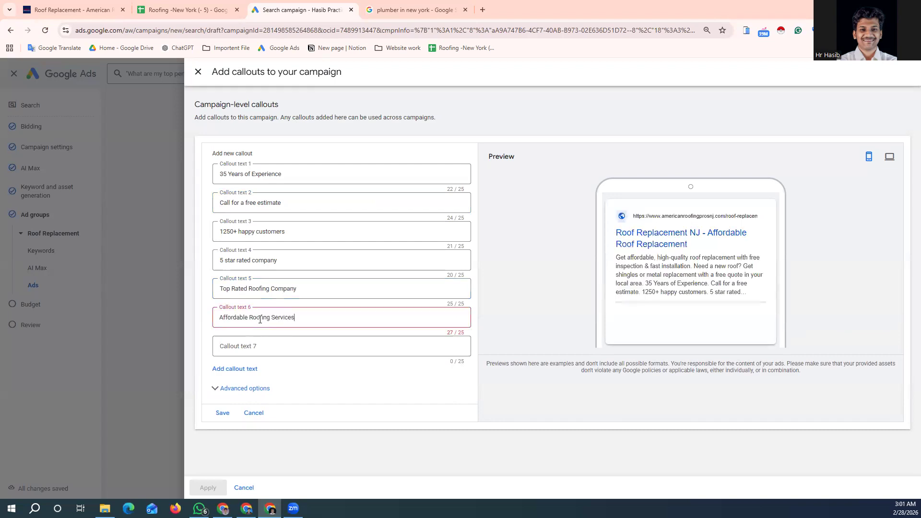
key("BackSpace")
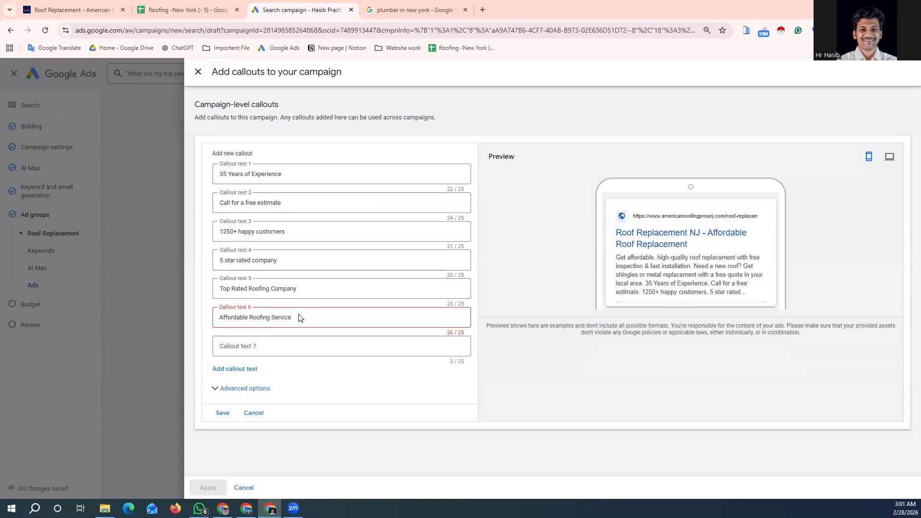
Replace callout text 6 with "Honest Assessments" copied from the sheet.
left_click(206, 14)
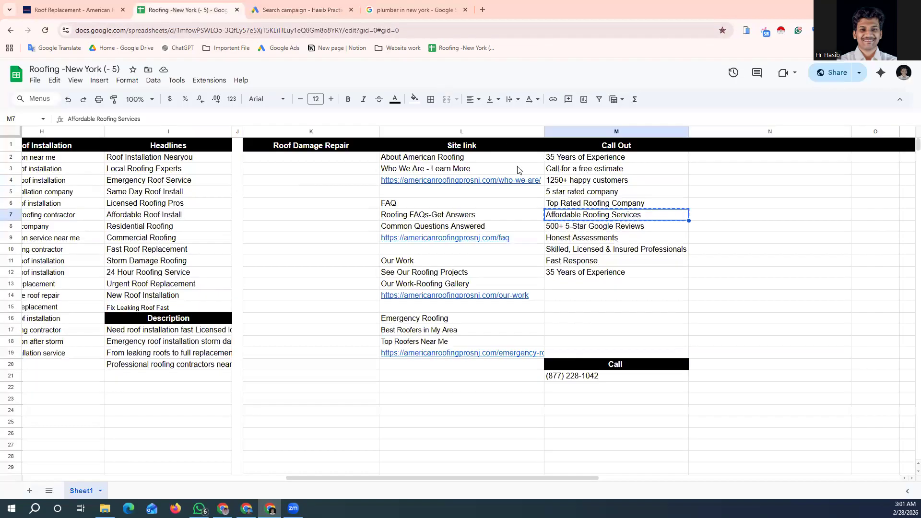
left_click(583, 241)
key("ctrl+c")
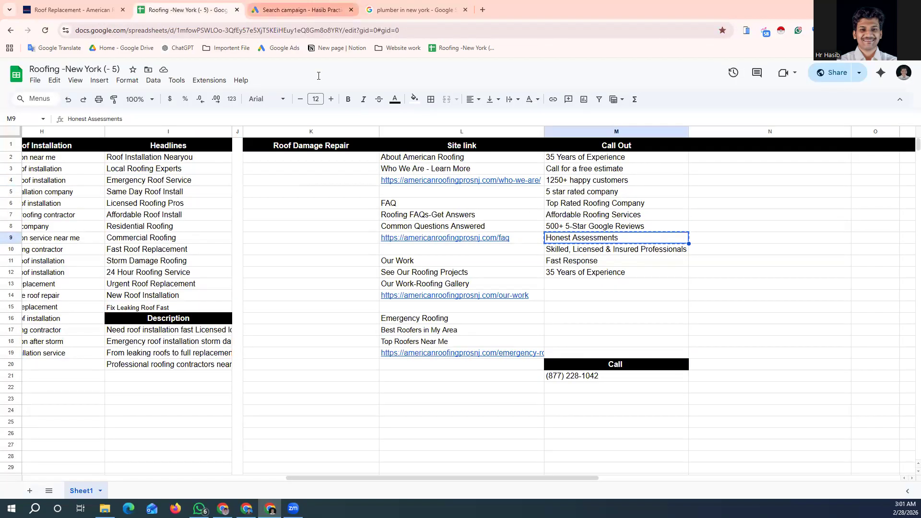
left_click(317, 6)
key("ctrl+a")
key("ctrl+v")
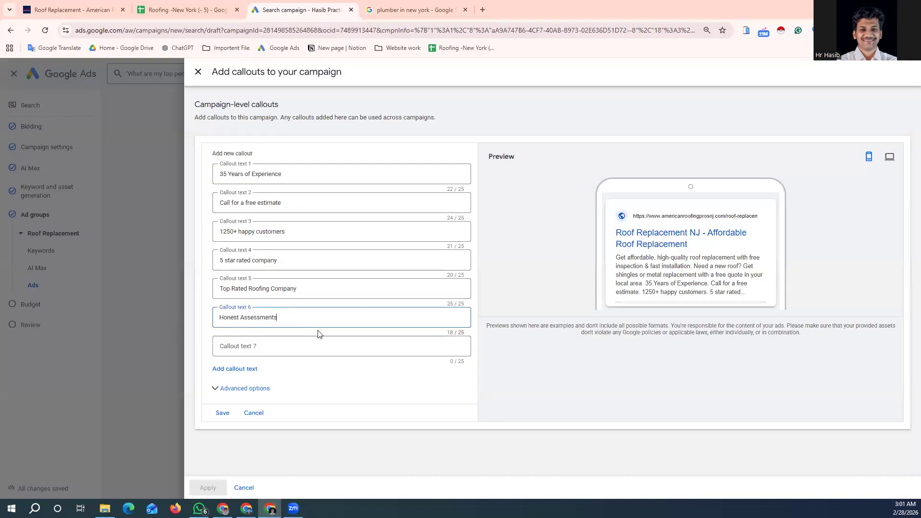
Save the callouts, apply them to the campaign, and save the Roof Replacement ad.
left_click(224, 415)
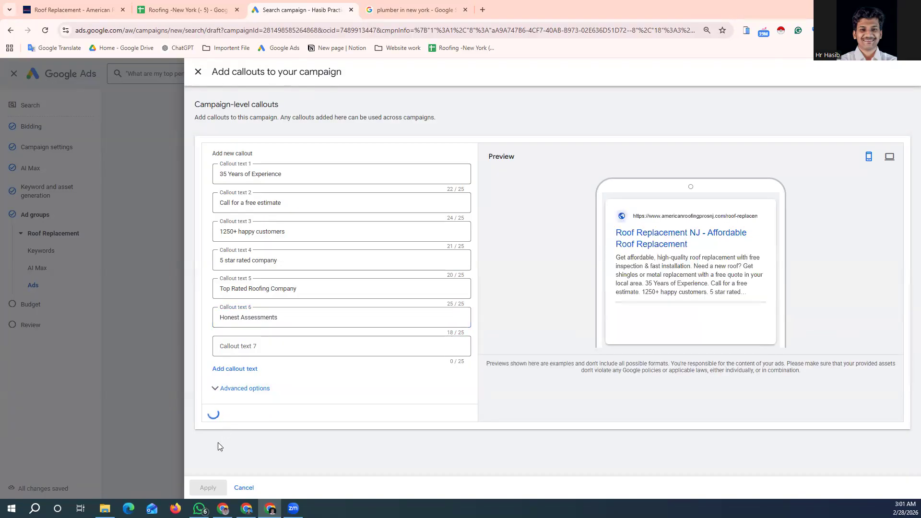
left_click(207, 487)
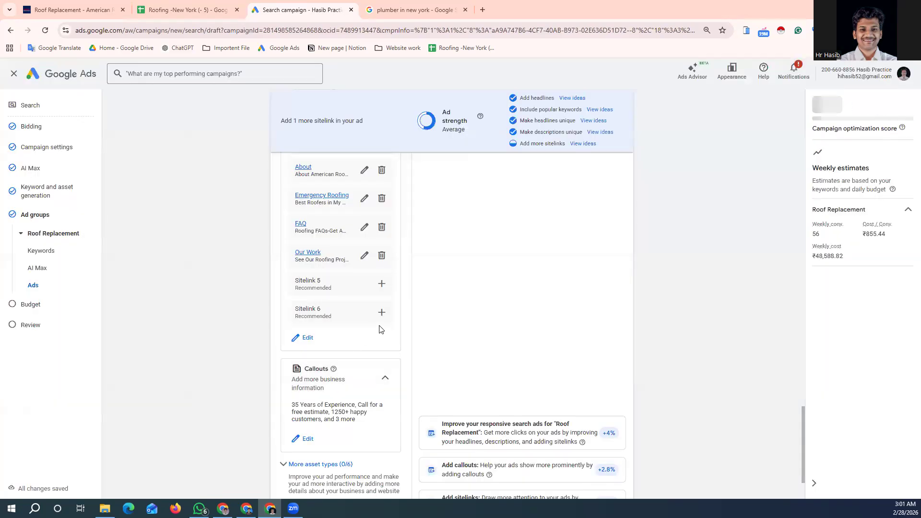
scroll(349, 353, "down", 2)
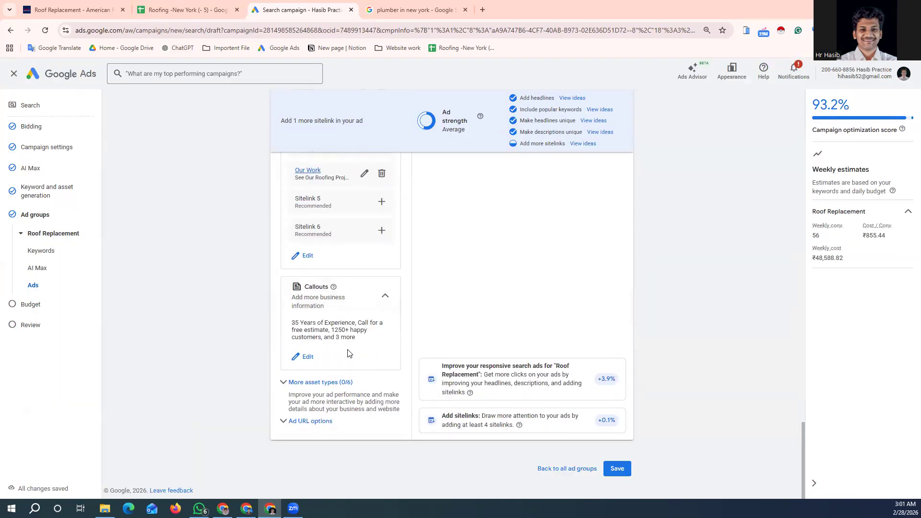
left_click(617, 468)
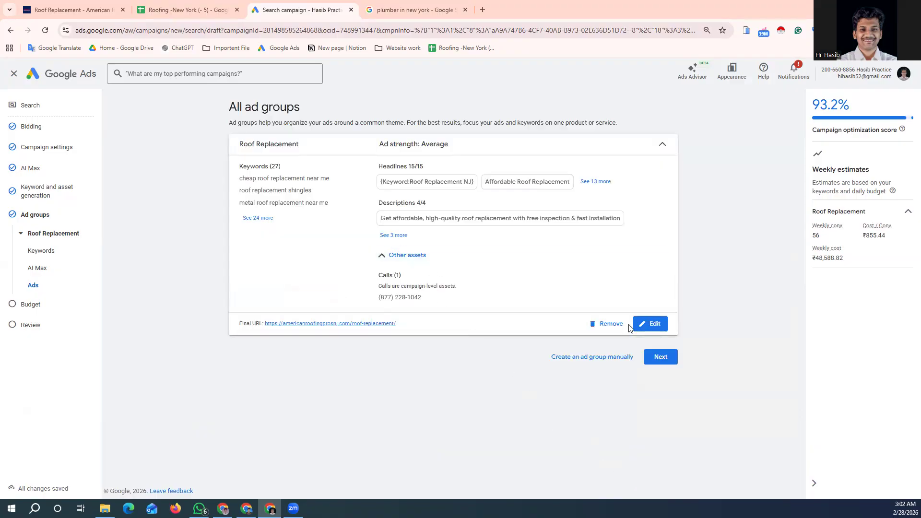
Continue to the campaign budget, set a custom average daily budget of ₹80.00, and proceed to the review.
left_click(661, 357)
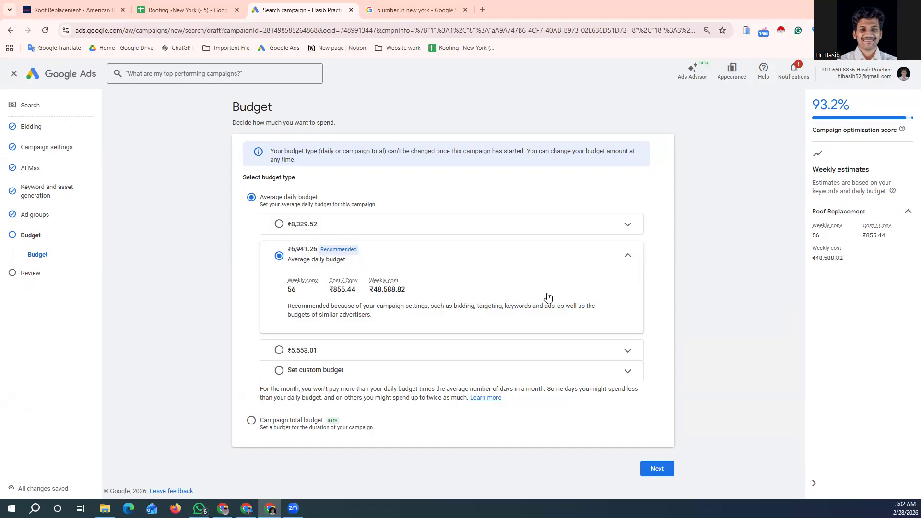
left_click(347, 373)
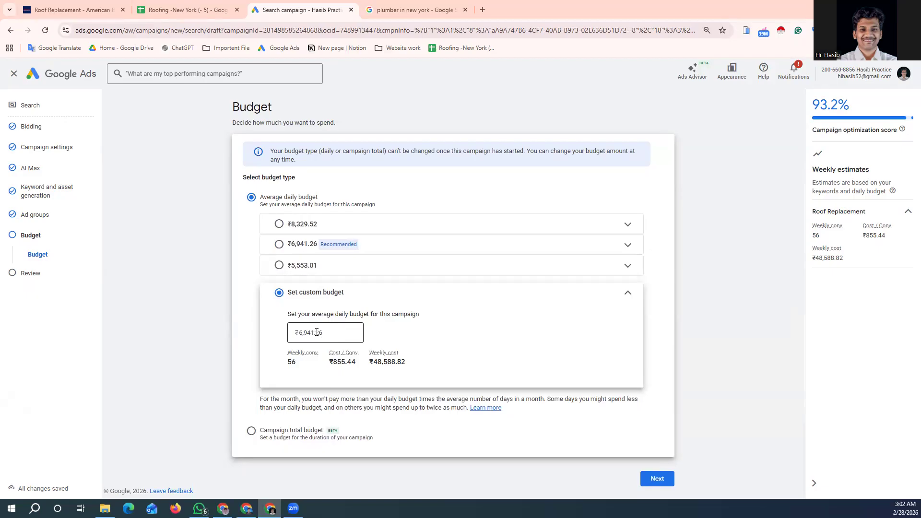
left_click_drag(325, 331, 300, 333)
type("80")
left_click(655, 357)
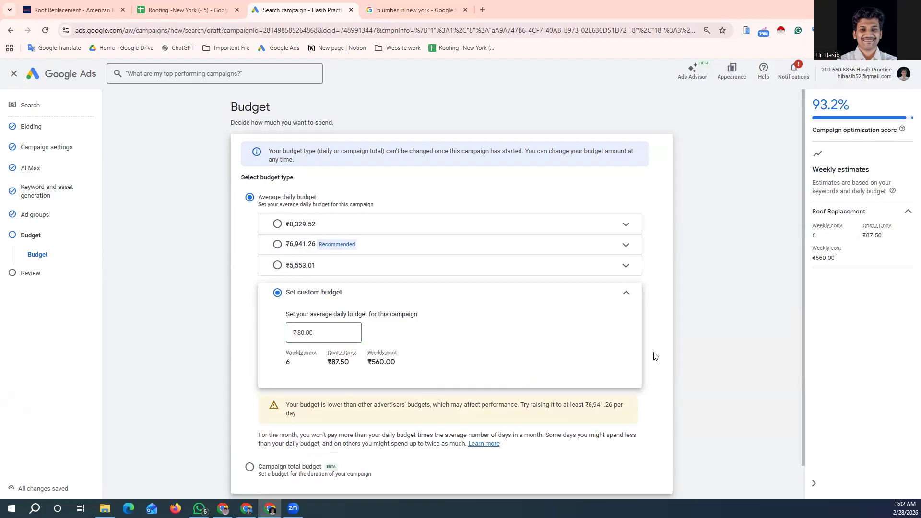
scroll(564, 405, "down", 1)
left_click(655, 479)
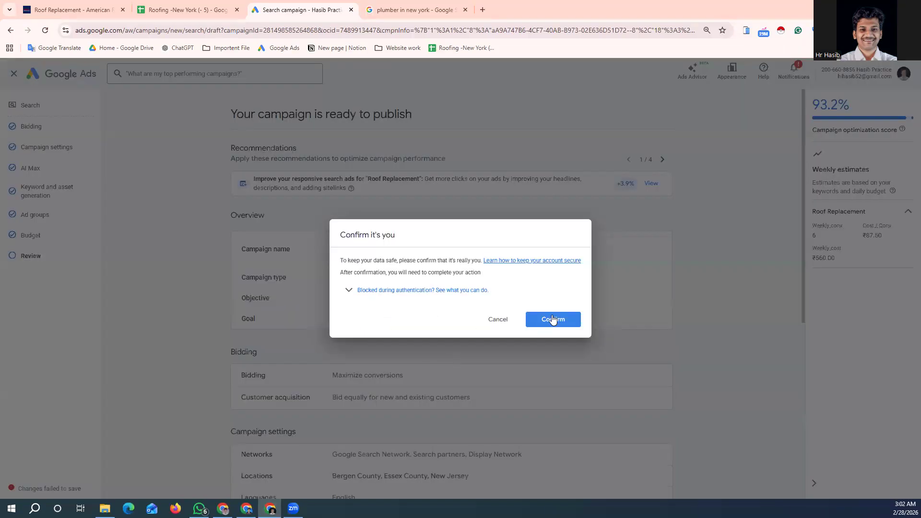
Try to confirm the account owner's identity, opening the verification code request, and switch to the roofing sheet.
left_click(552, 319)
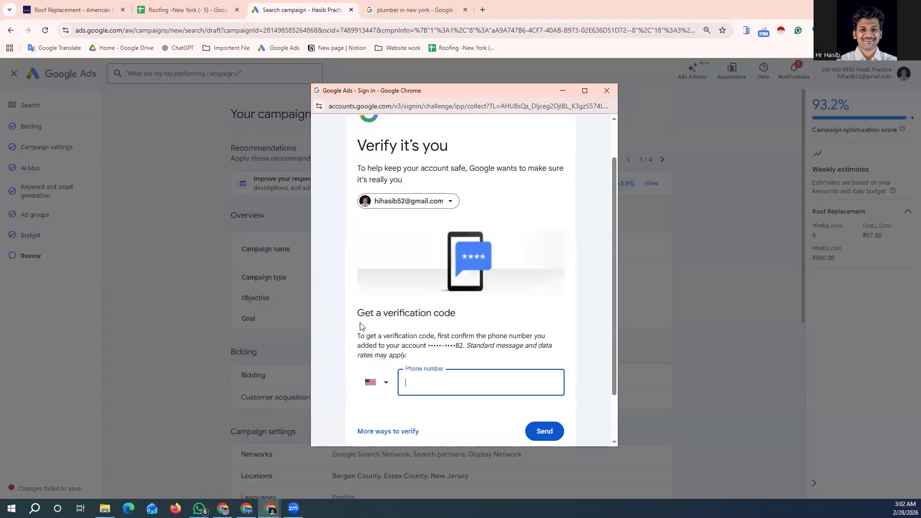
scroll(429, 316, "down", 1)
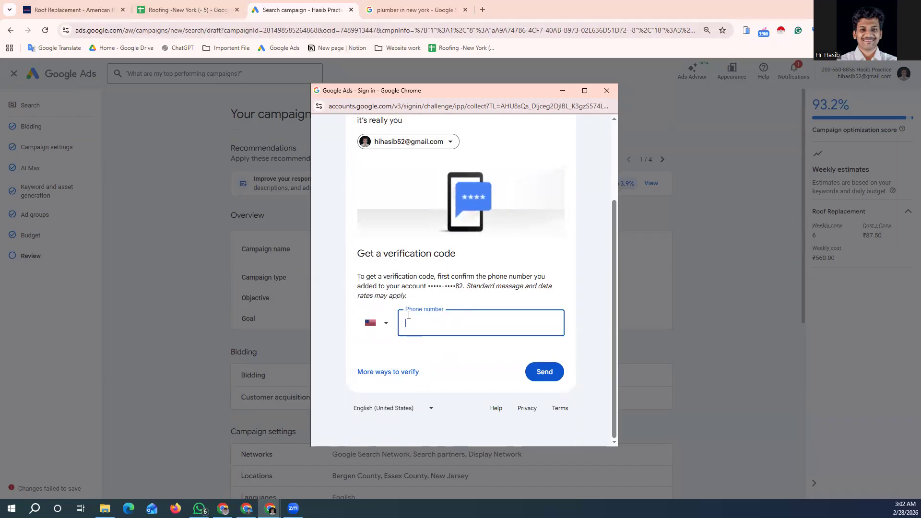
left_click(177, 10)
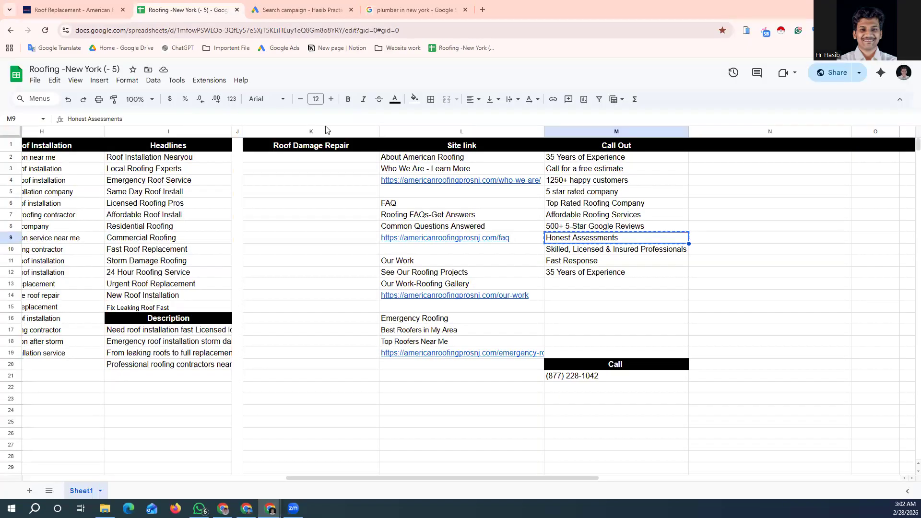
Return to the campaign draft, reload it, and leave it for the account overview.
left_click(300, 11)
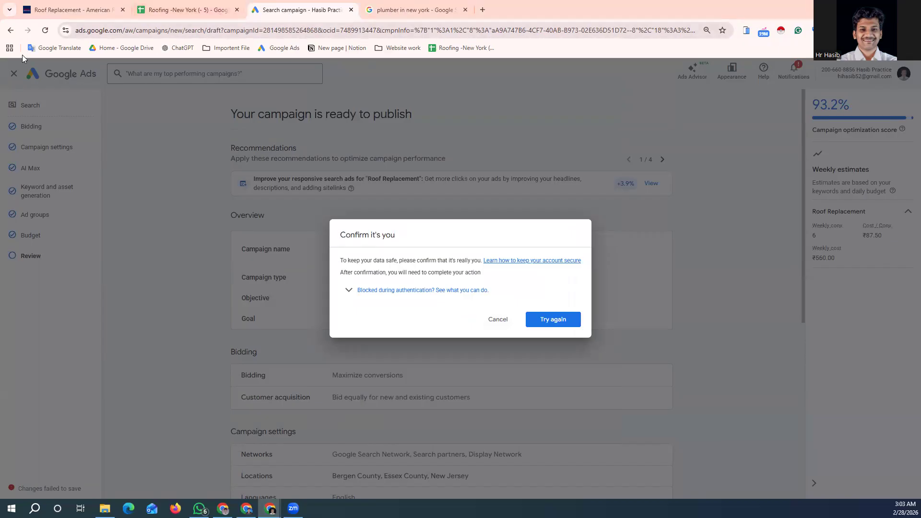
left_click(46, 31)
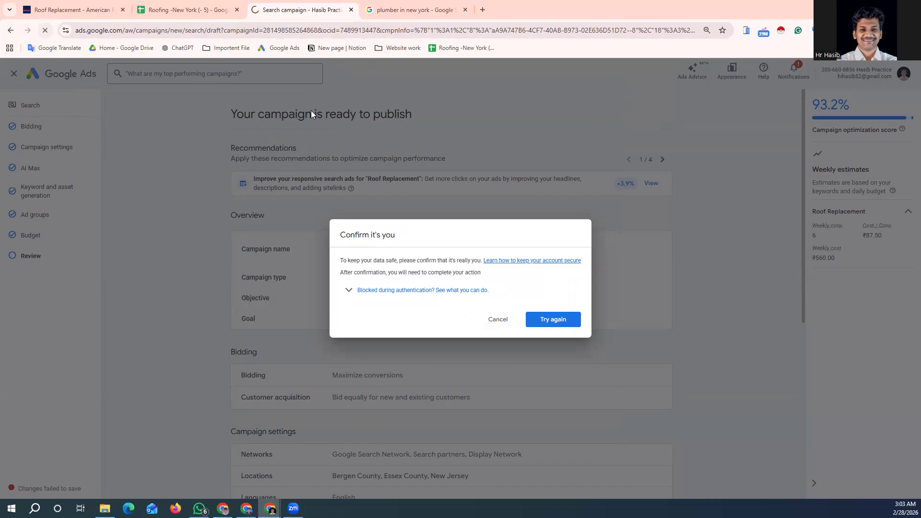
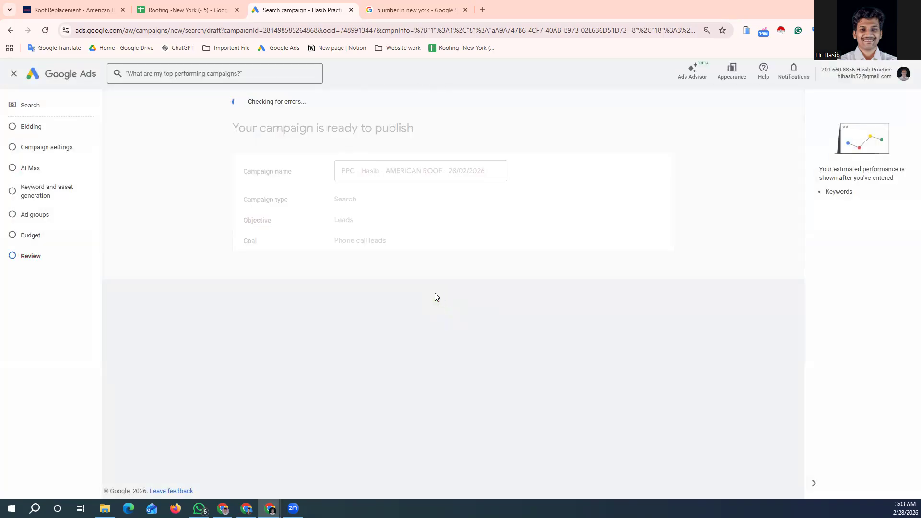
left_click(34, 75)
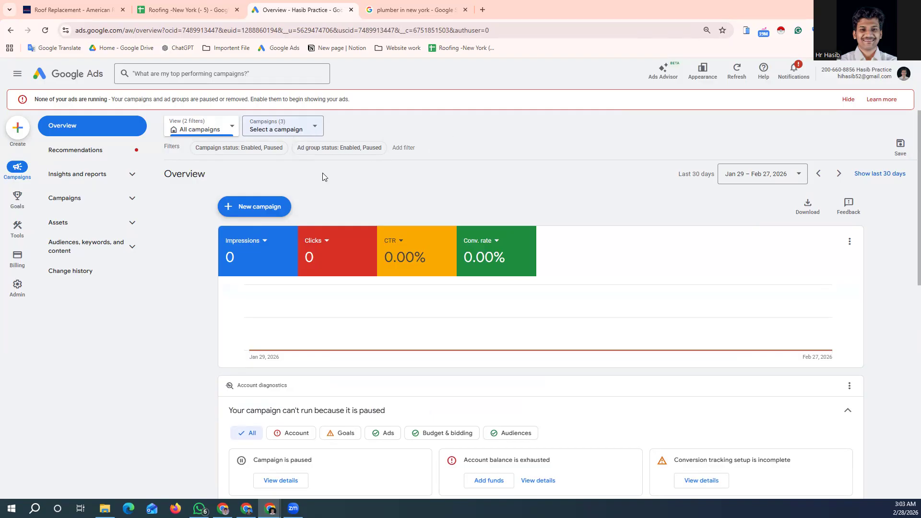
Open the Search-9 campaign and look through its list of search keywords.
left_click(316, 129)
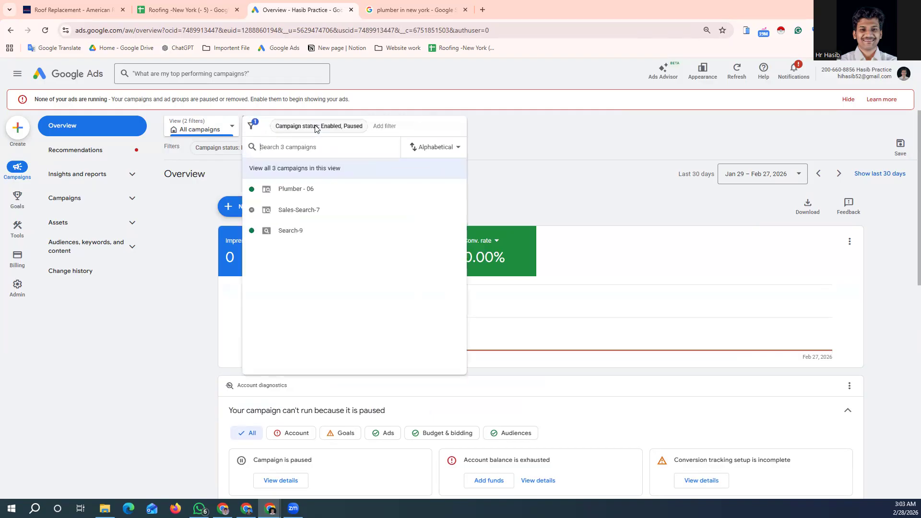
left_click(312, 232)
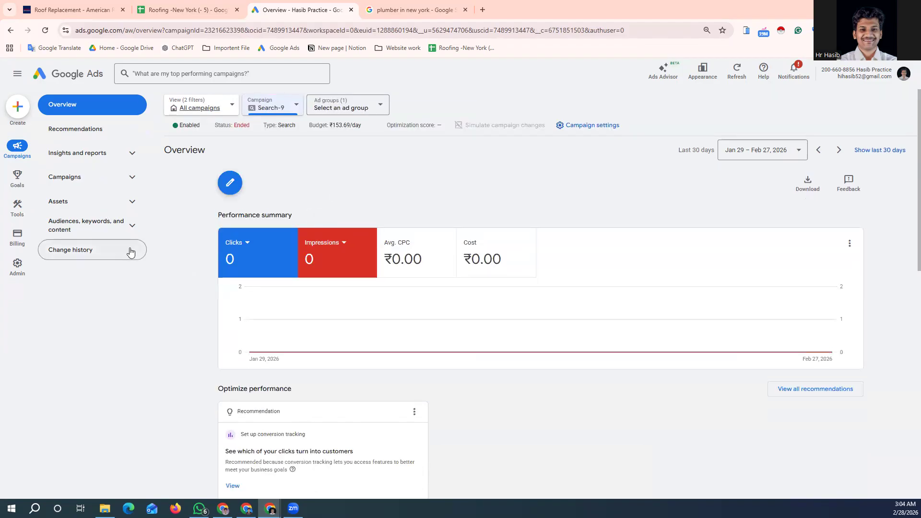
left_click(131, 225)
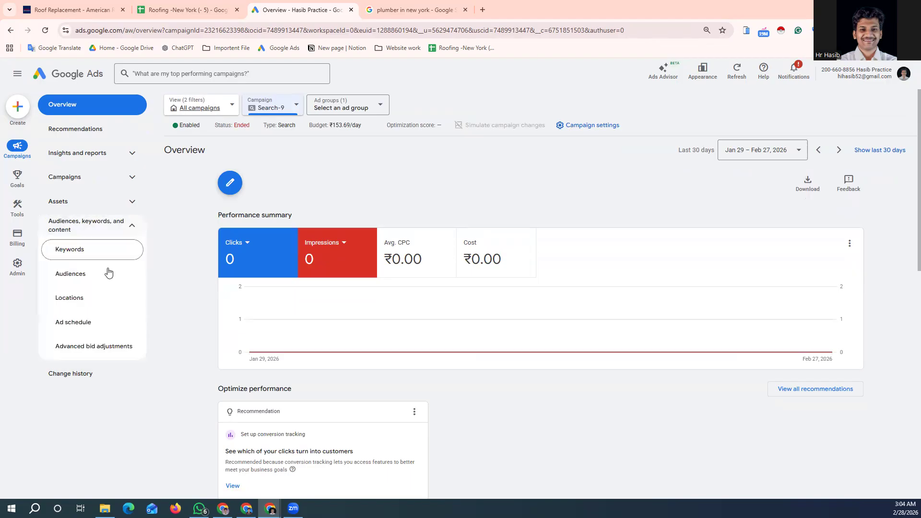
left_click(90, 251)
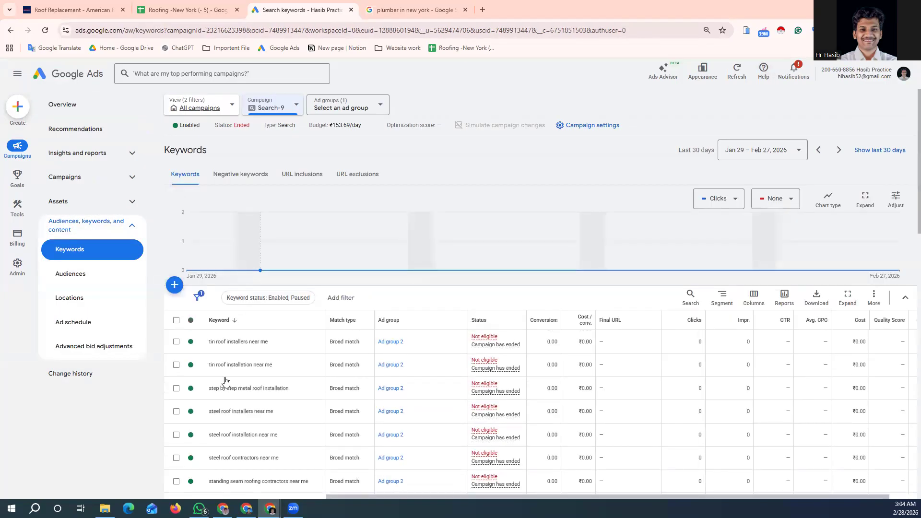
scroll(233, 357, "down", 5)
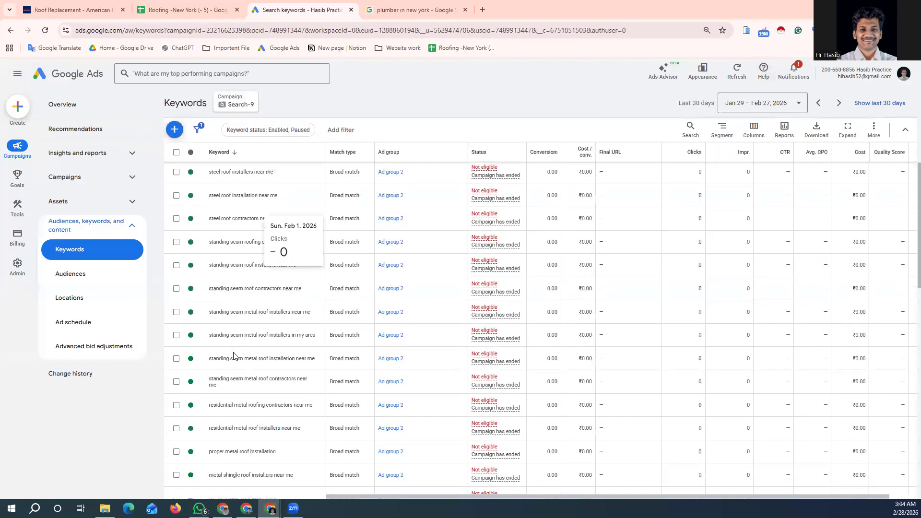
scroll(235, 356, "down", 5)
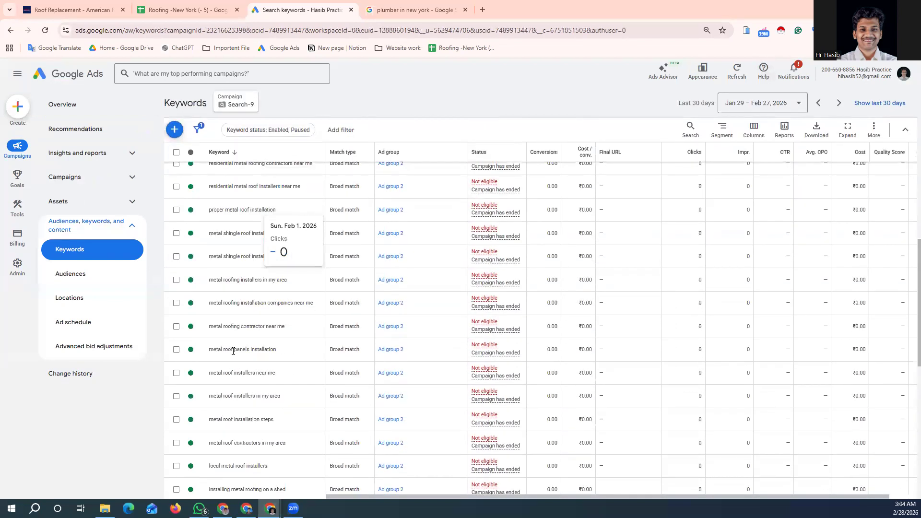
scroll(241, 266, "up", 10)
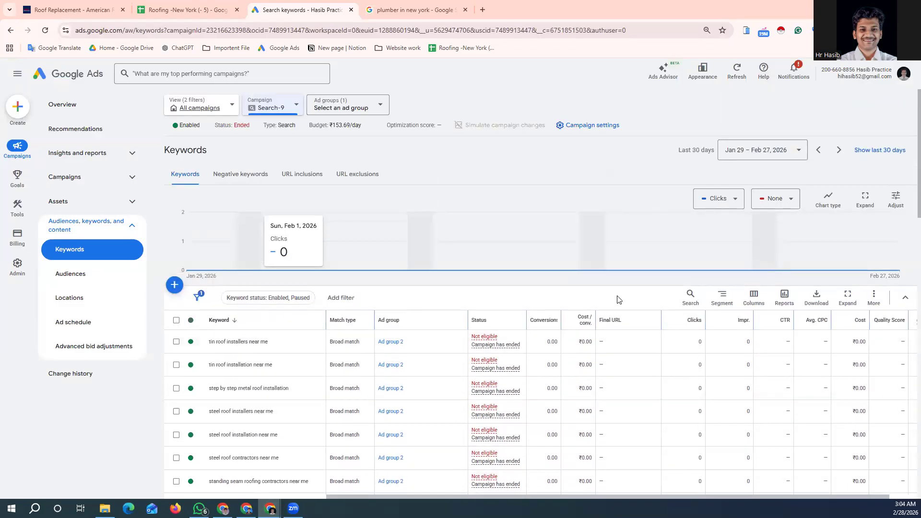
Change the match type of all keywords in the Search-9 campaign to phrase match and apply it.
left_click(176, 320)
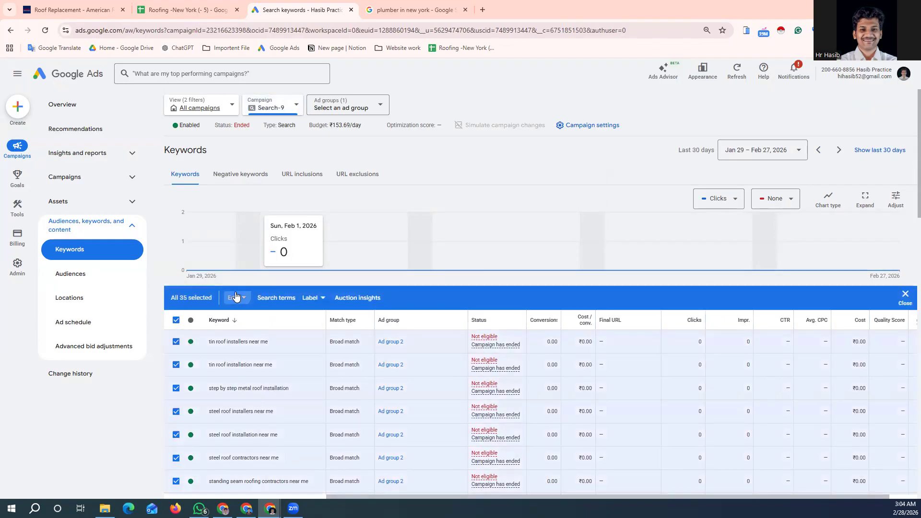
left_click(235, 297)
mouse_move(188, 345)
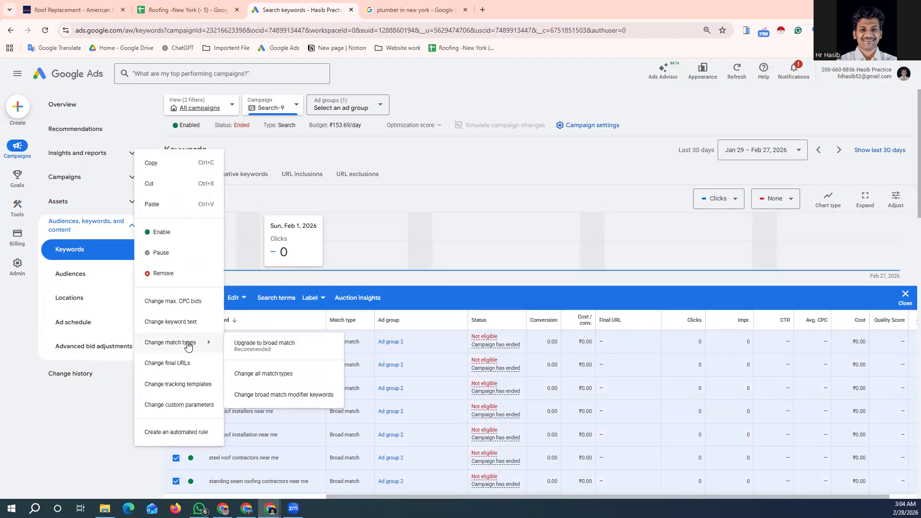
left_click(264, 373)
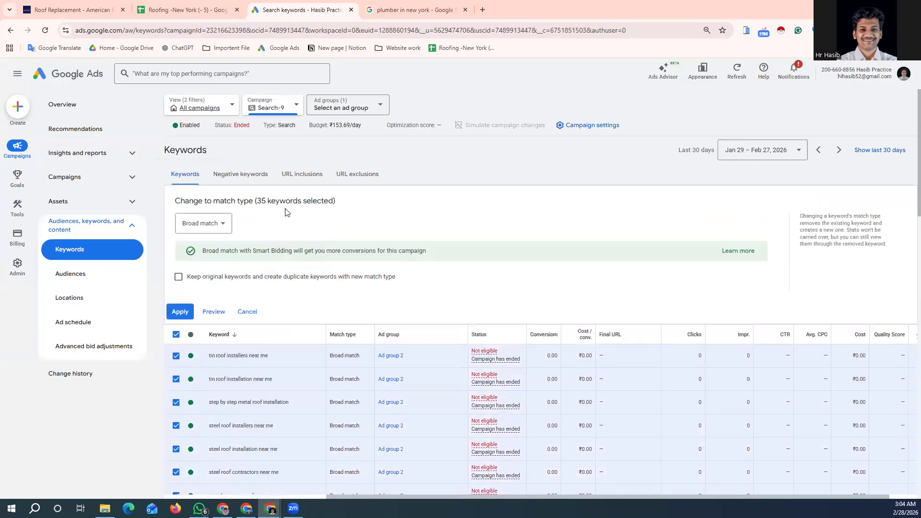
left_click(203, 224)
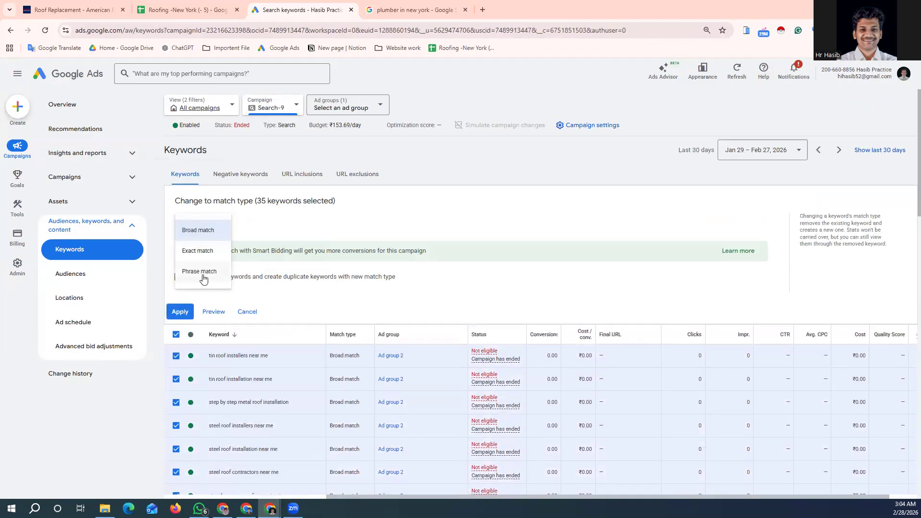
left_click(203, 273)
left_click(181, 312)
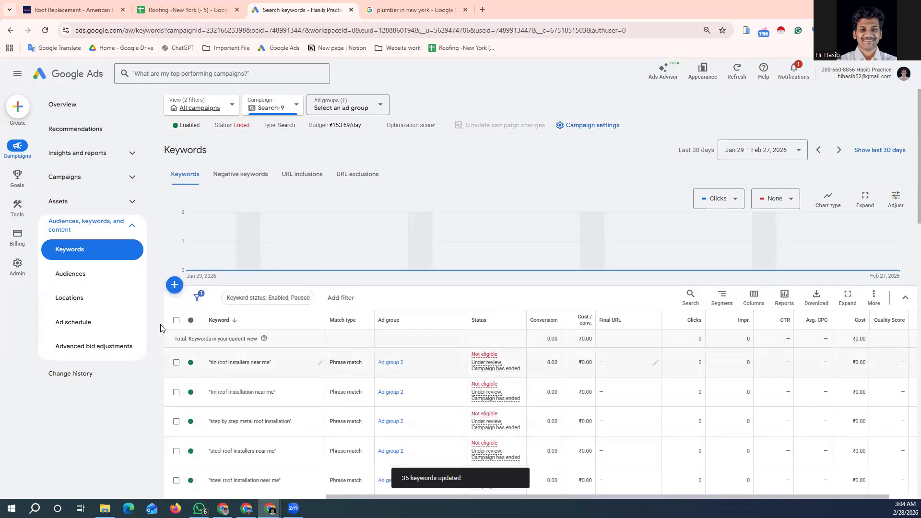
Open the Search-9 campaign's ad schedule for editing and save it with all days from 01:00 to 06:00.
left_click(97, 326)
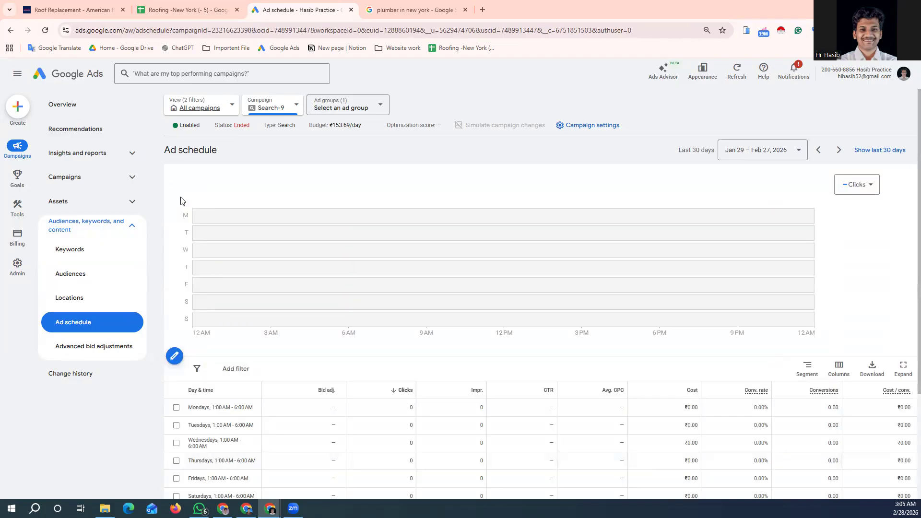
left_click(173, 357)
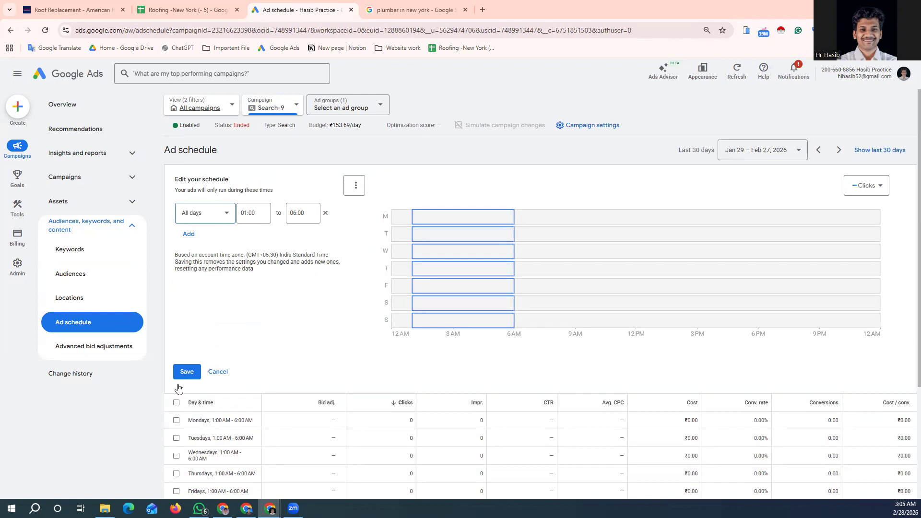
scroll(272, 419, "down", 3)
scroll(252, 377, "up", 2)
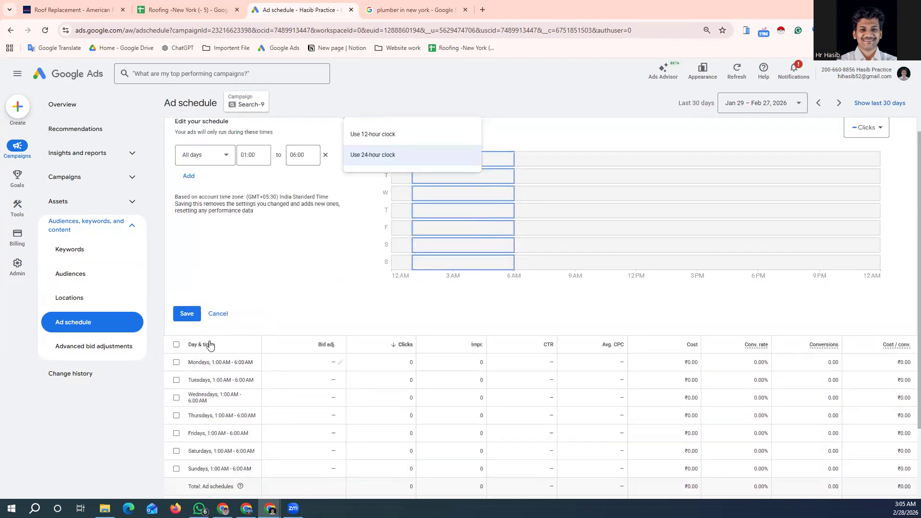
left_click(187, 314)
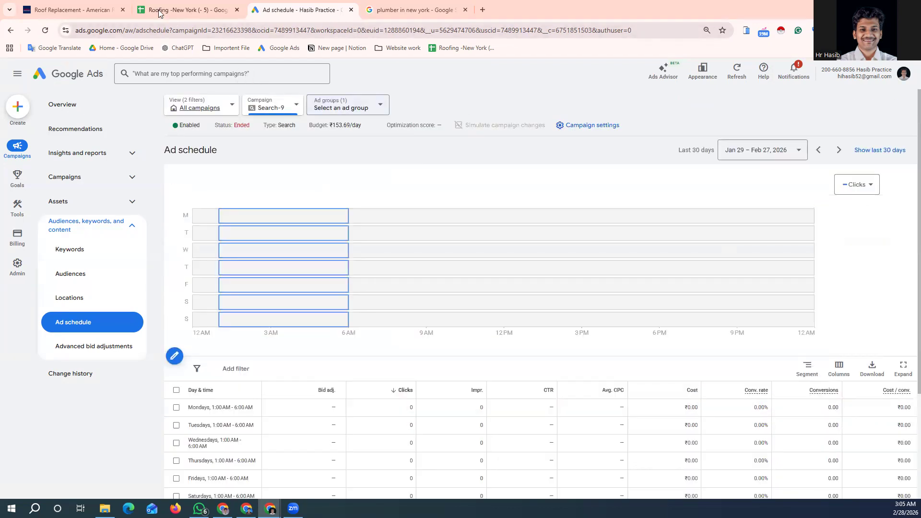